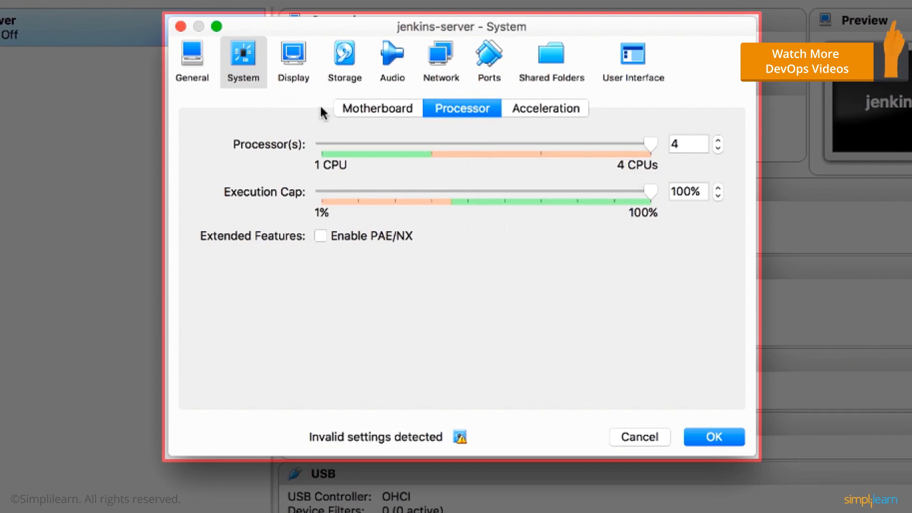
Save the jenkins-server VM's system settings and boot the virtual machine into Ubuntu.
{"action": "left_click", "coordinate": [713, 437]}
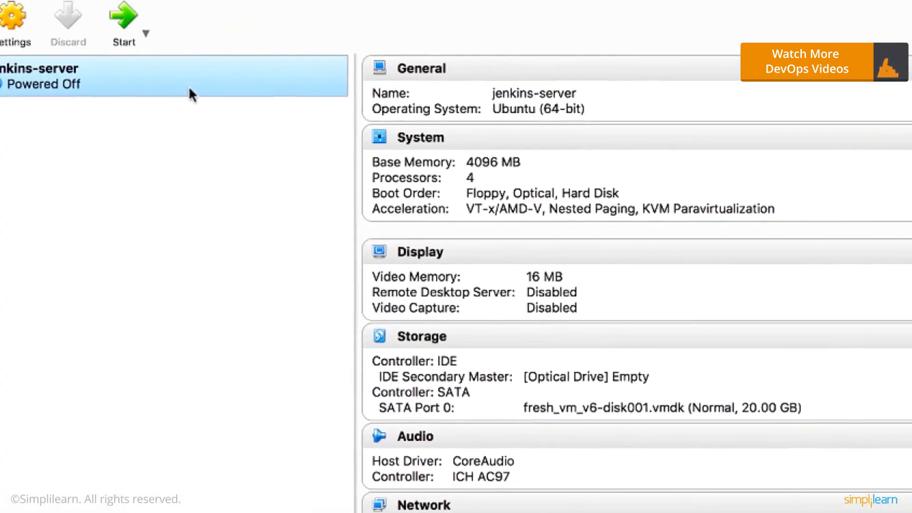
{"action": "right_click", "coordinate": [116, 38]}
{"action": "mouse_move", "coordinate": [329, 252]}
{"action": "left_click", "coordinate": [623, 254]}
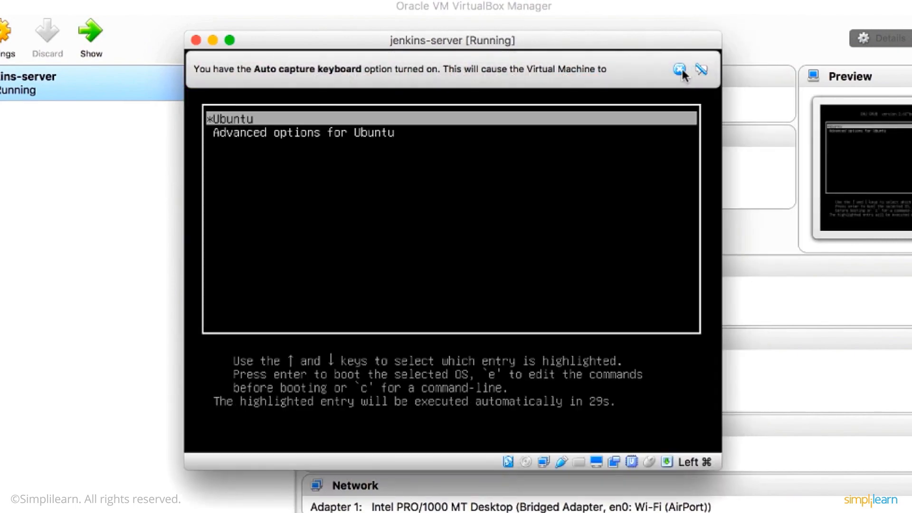
{"action": "left_click", "coordinate": [680, 71]}
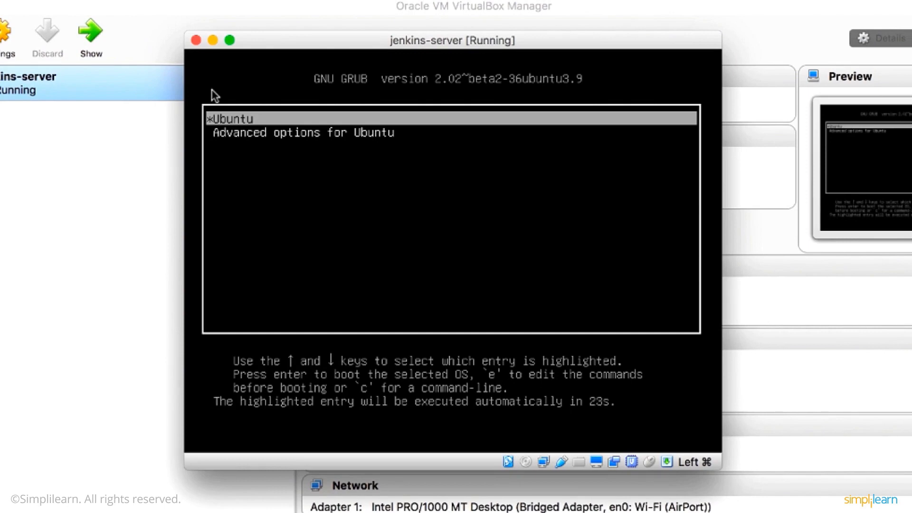
{"action": "key", "text": "Return"}
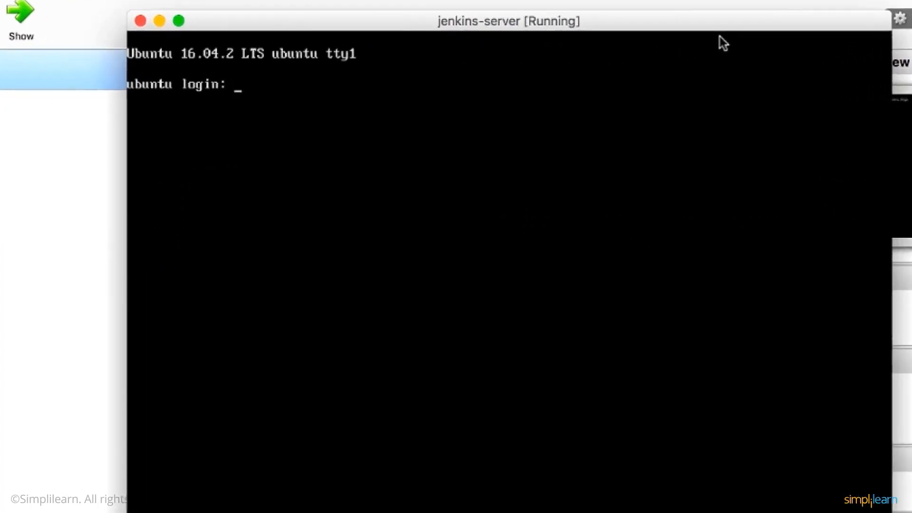
Log in to the Ubuntu console as root with the account password and list the network interfaces with ifconfig.
{"action": "type", "text": "root"}
{"action": "key", "text": "Return"}
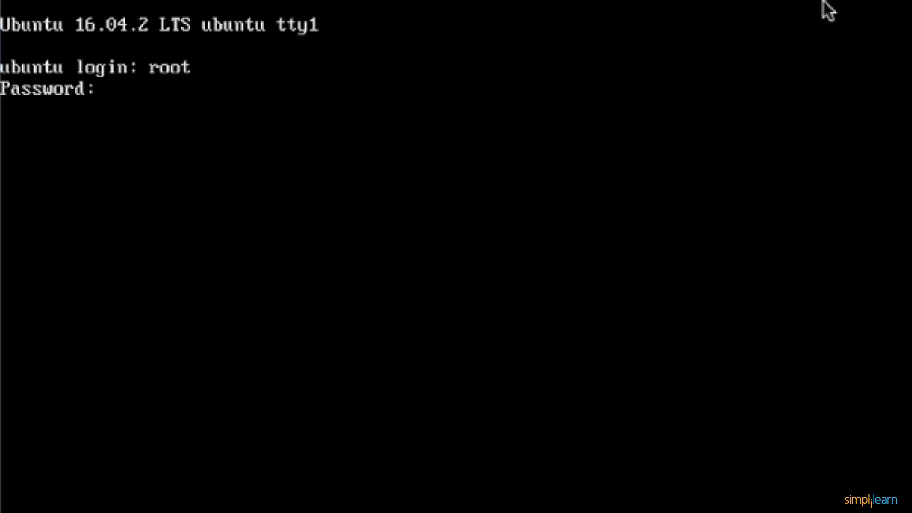
{"action": "key", "text": "Return"}
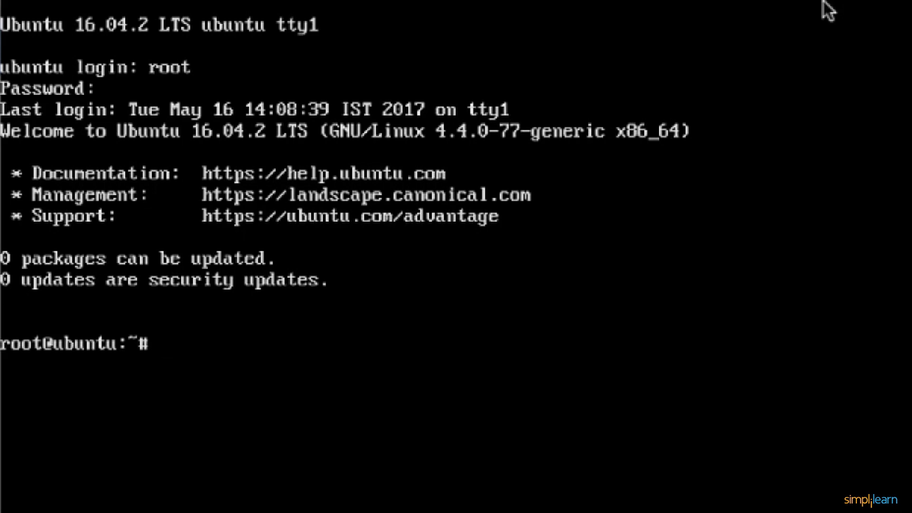
{"action": "type", "text": "ifconfig"}
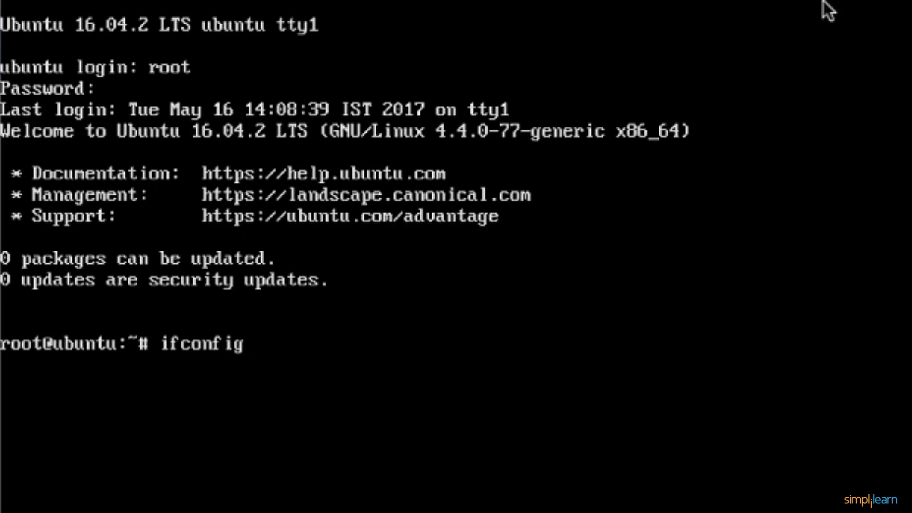
{"action": "key", "text": "Return"}
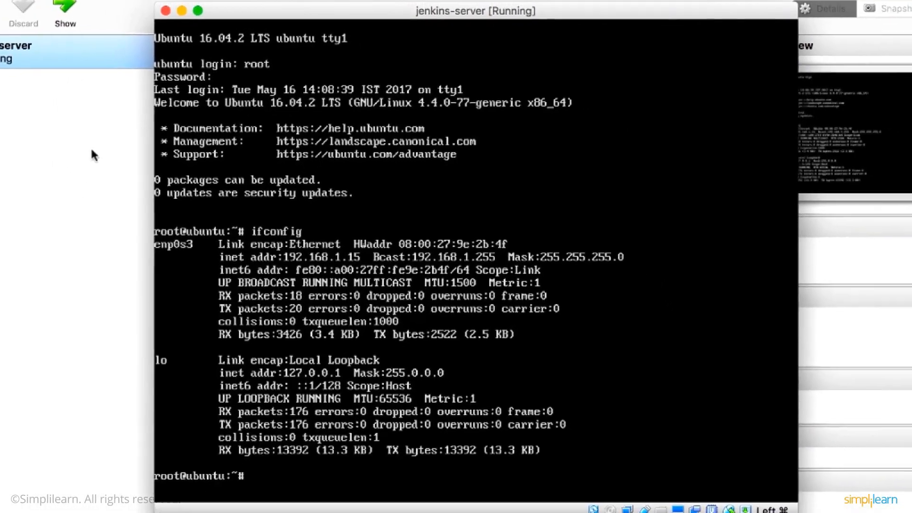
Review Adapter 1's attachment in the jenkins-server network settings, keeping Bridged Adapter, and return to the running VM's console.
{"action": "left_click", "coordinate": [103, 150]}
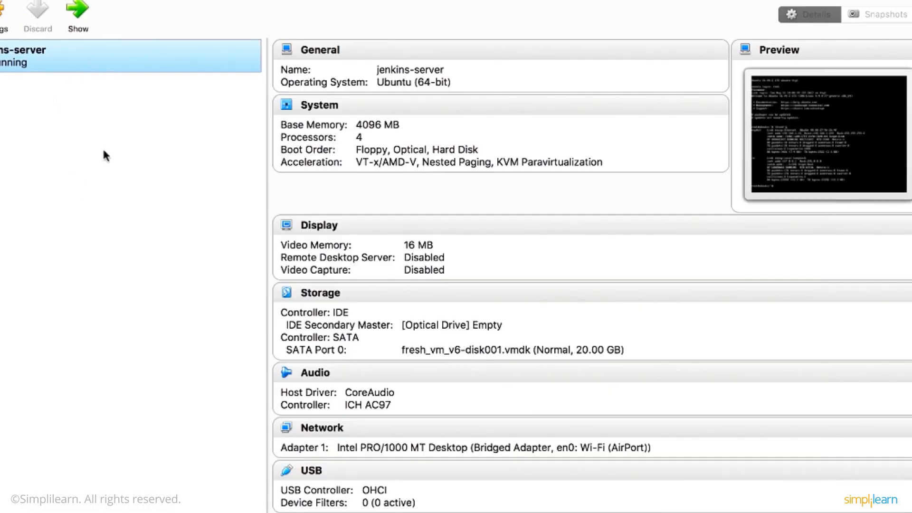
{"action": "right_click", "coordinate": [100, 64]}
{"action": "left_click", "coordinate": [108, 73]}
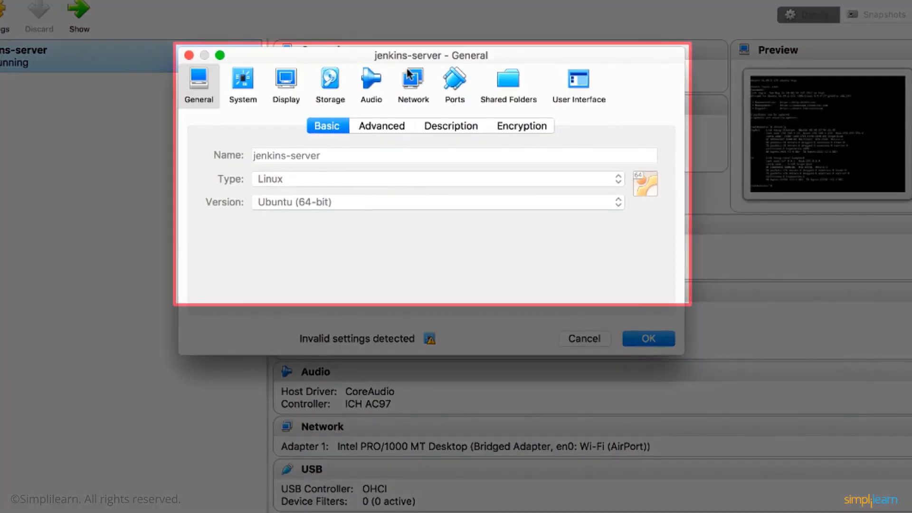
{"action": "left_click", "coordinate": [412, 81]}
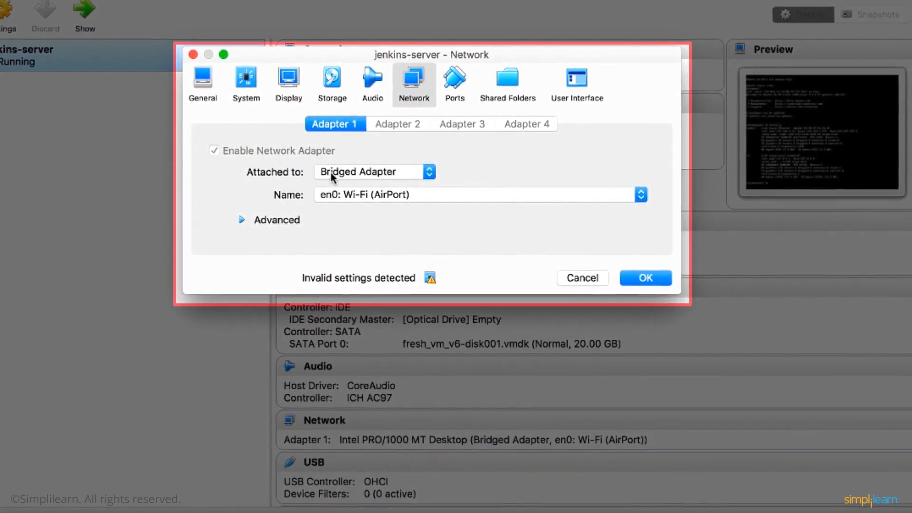
{"action": "left_click", "coordinate": [331, 172]}
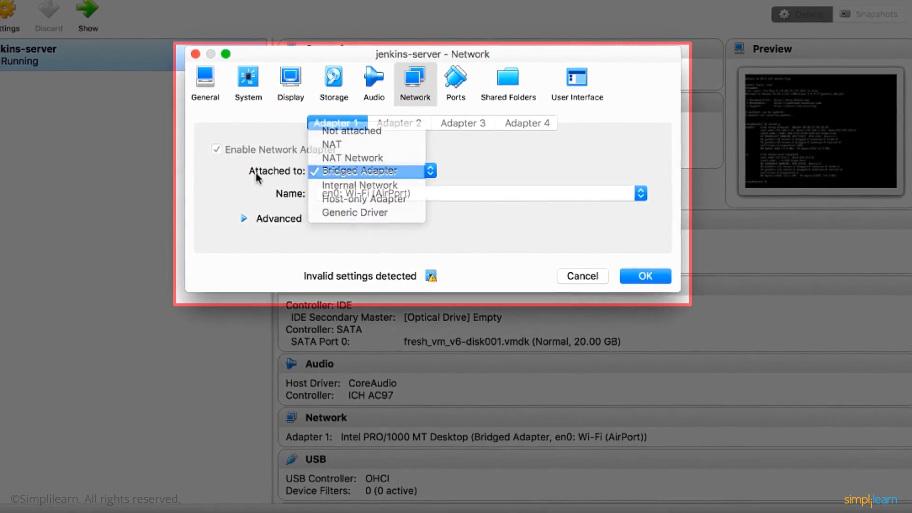
{"action": "left_click", "coordinate": [331, 173]}
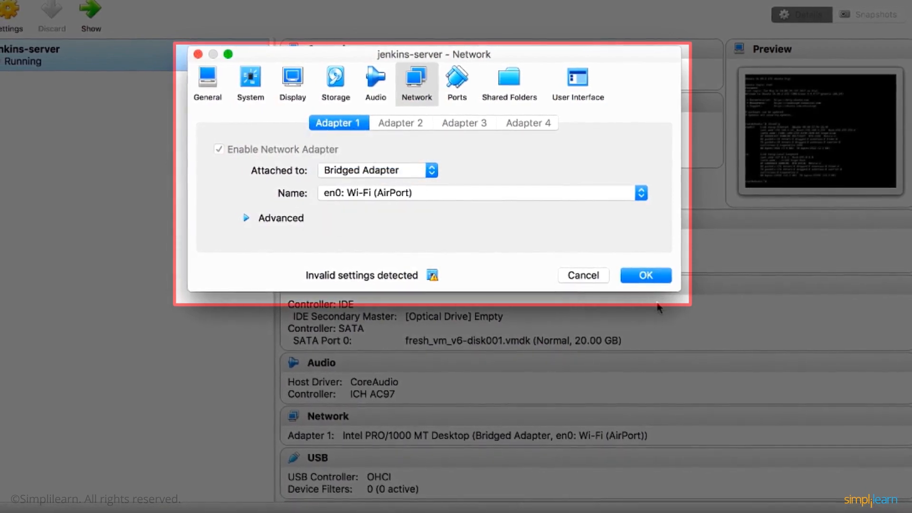
{"action": "left_click", "coordinate": [632, 274]}
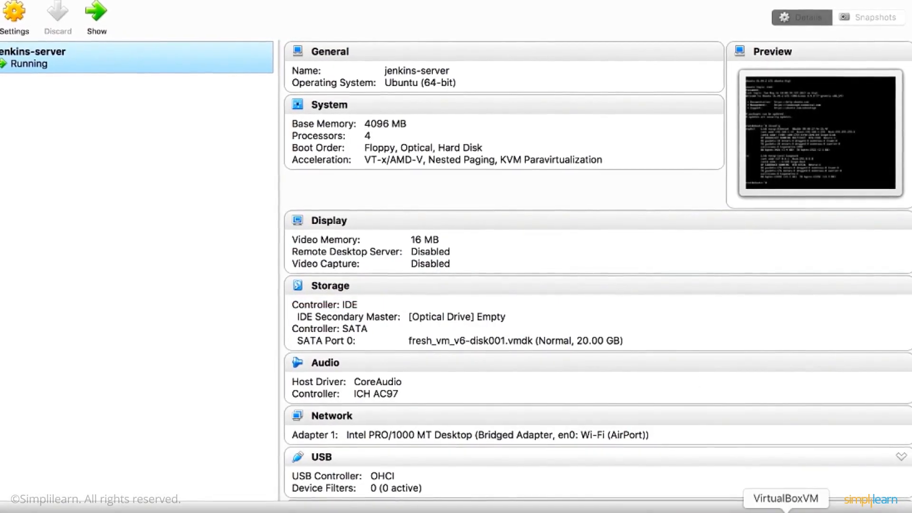
{"action": "left_click", "coordinate": [786, 512]}
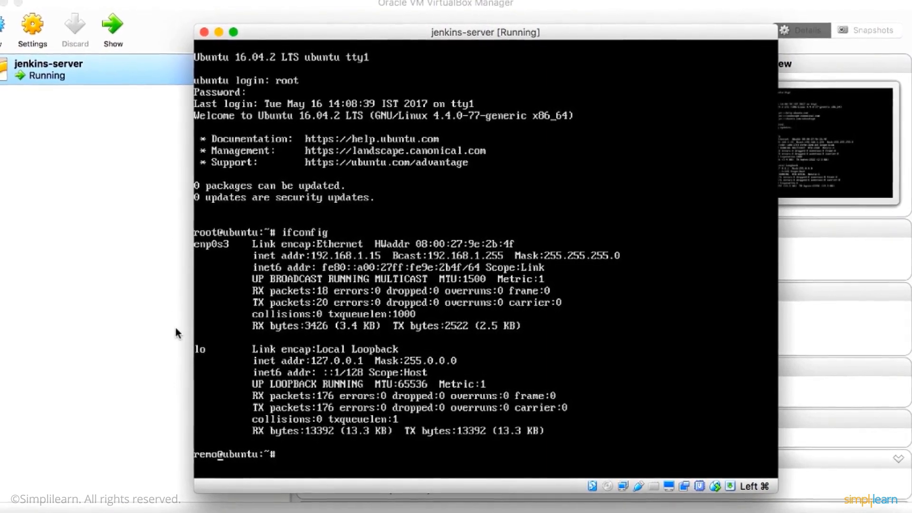
{"action": "left_click", "coordinate": [130, 324]}
{"action": "key", "text": "super+space"}
{"action": "type", "text": "remo"}
{"action": "key", "text": "Escape"}
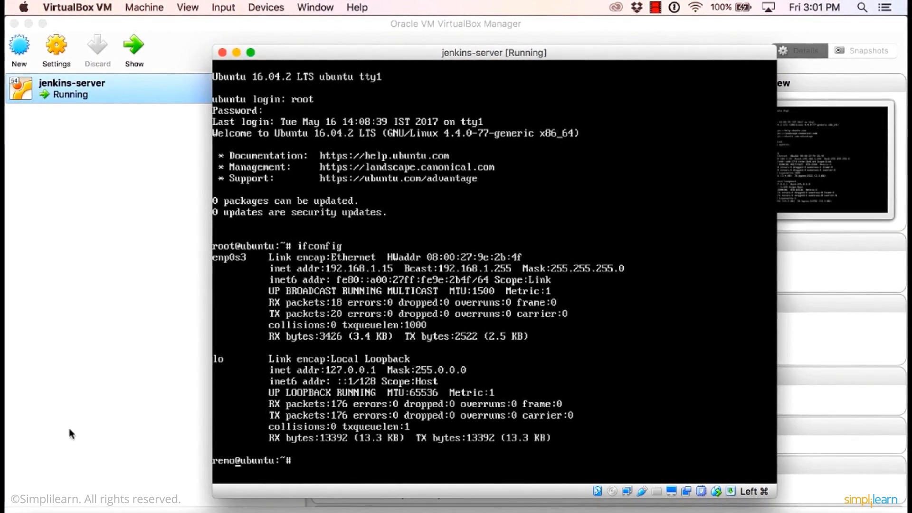
Search for putty in Google Chrome and view the package files on the PuTTY download page linked from putty.org.
{"action": "left_click", "coordinate": [272, 512]}
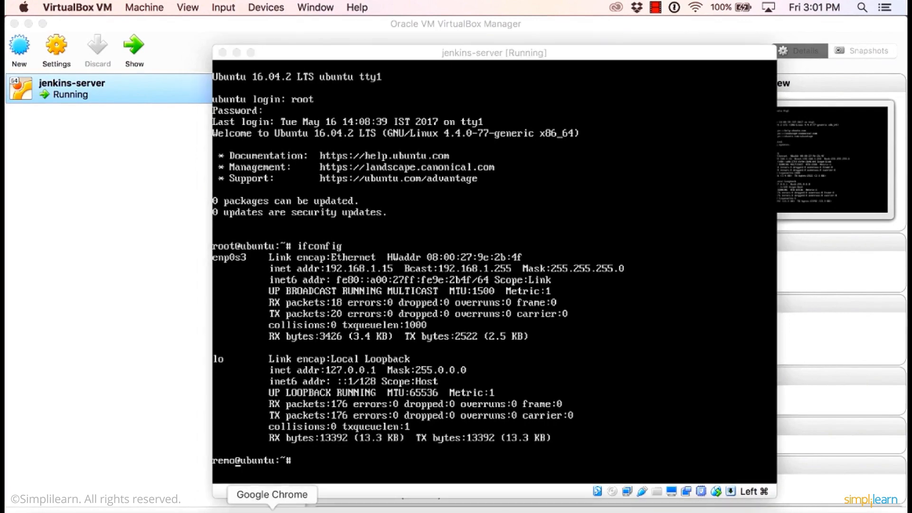
{"action": "type", "text": "putty"}
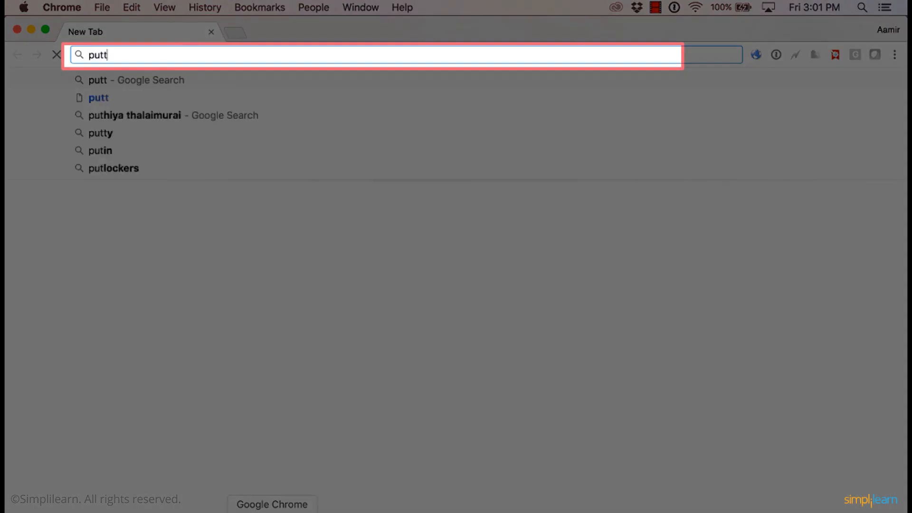
{"action": "key", "text": "Return"}
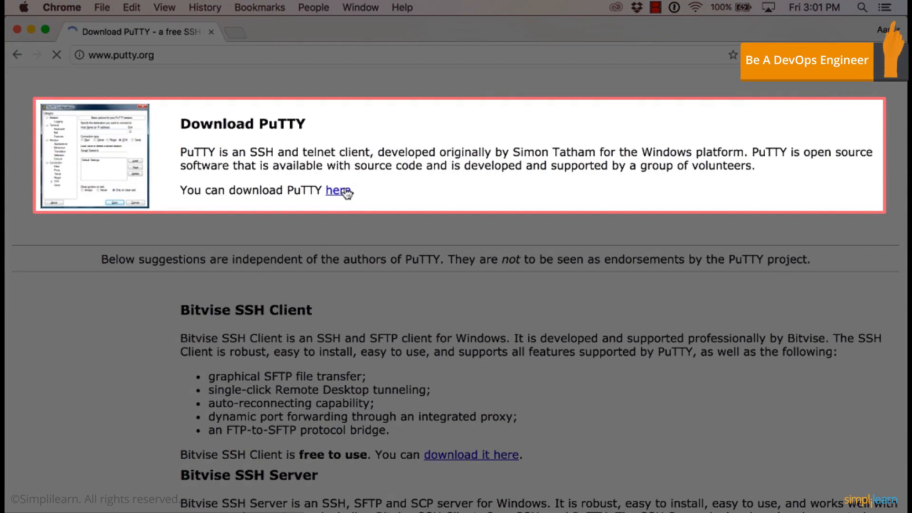
{"action": "left_click", "coordinate": [346, 193]}
{"action": "scroll", "coordinate": [117, 371], "scroll_direction": "down", "scroll_amount": 5}
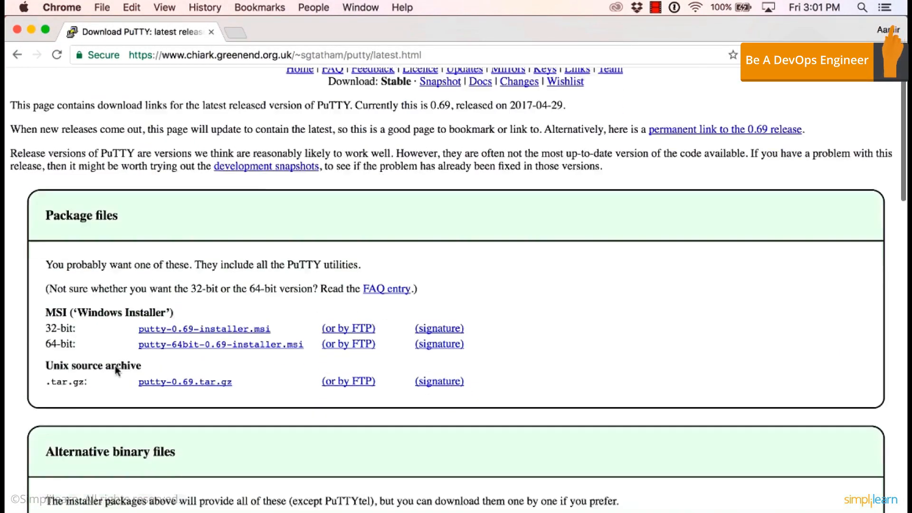
{"action": "scroll", "coordinate": [167, 359], "scroll_direction": "down", "scroll_amount": 5}
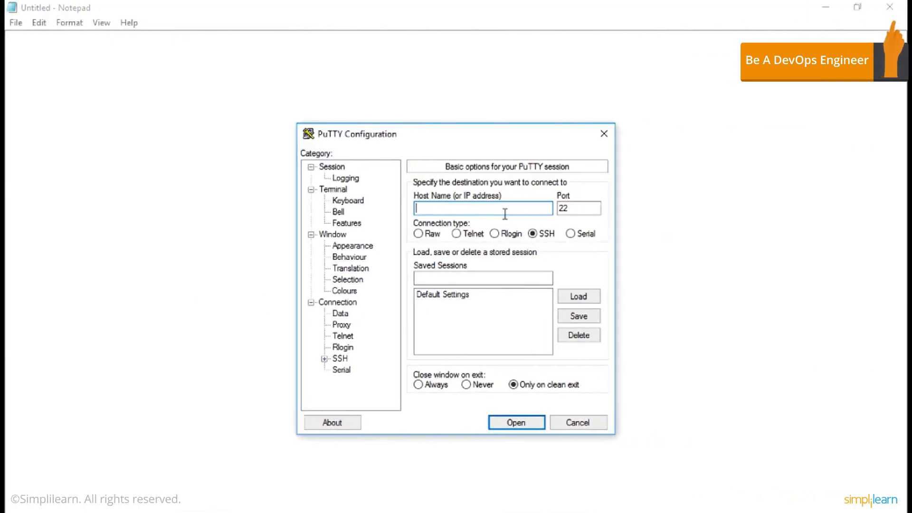
Try to open an SSH session to host 192.168.1.14 on port 22 in PuTTY.
{"action": "type", "text": "1"}
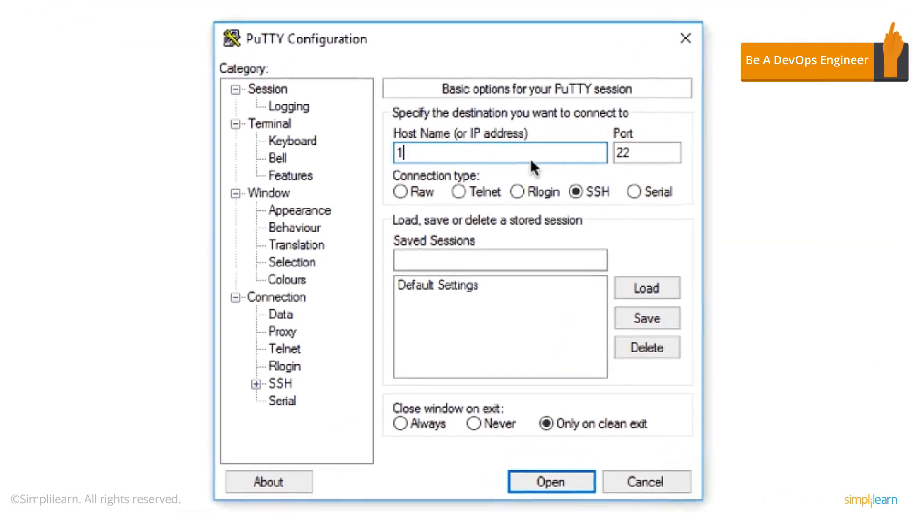
{"action": "key", "text": "BackSpace"}
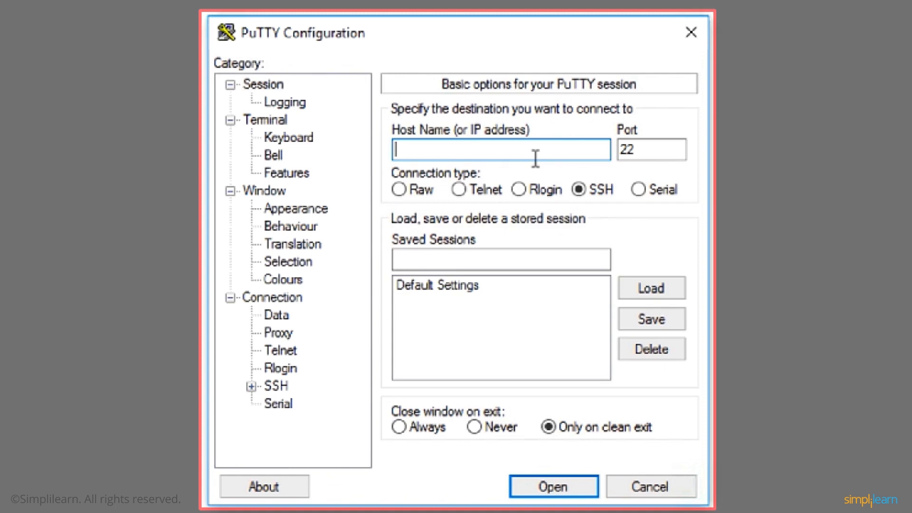
{"action": "type", "text": "68.1.1"}
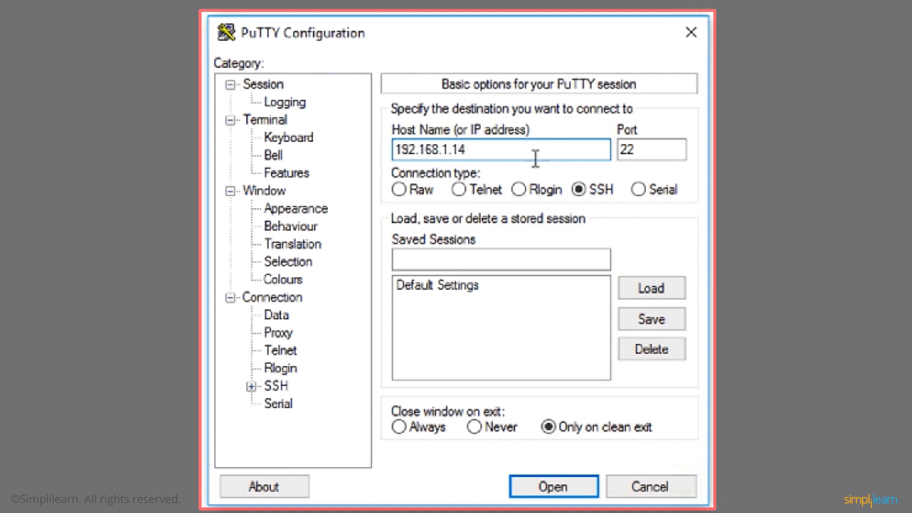
{"action": "type", "text": "4"}
{"action": "key", "text": "Return"}
Start a new SSH session to host 192.168.1.15 on port 22.
{"action": "right_click", "coordinate": [507, 51]}
{"action": "left_click", "coordinate": [555, 256]}
{"action": "type", "text": "192.168.1"}
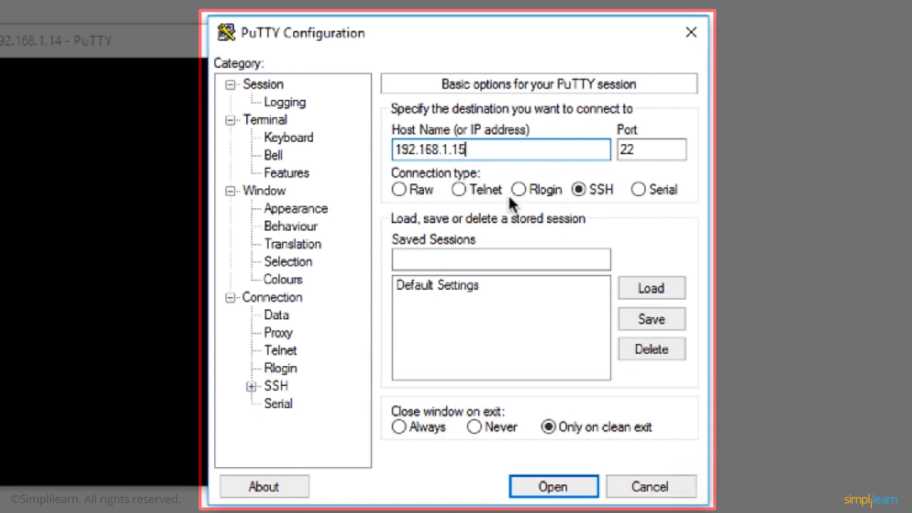
{"action": "key", "text": "Return"}
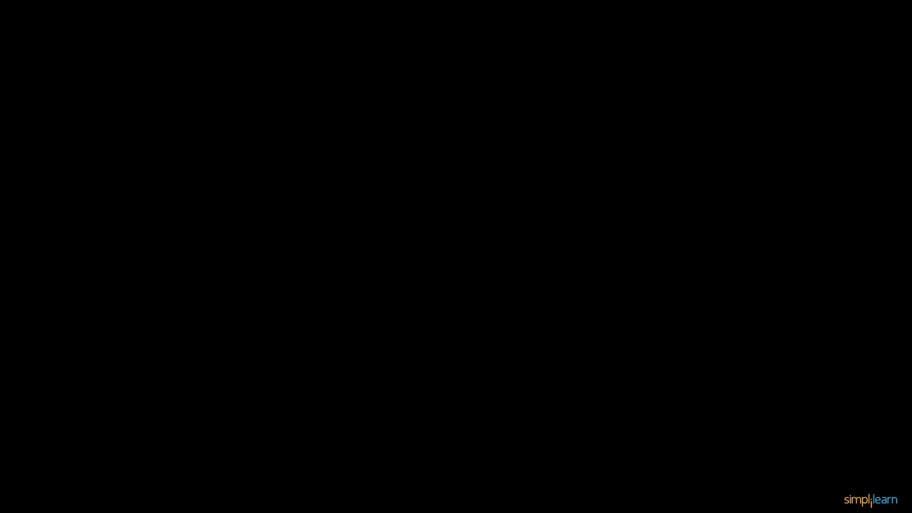
Set the terminal font of the 192.168.1.15 session to Courier New, Regular, size 18 and apply it.
{"action": "right_click", "coordinate": [308, 7]}
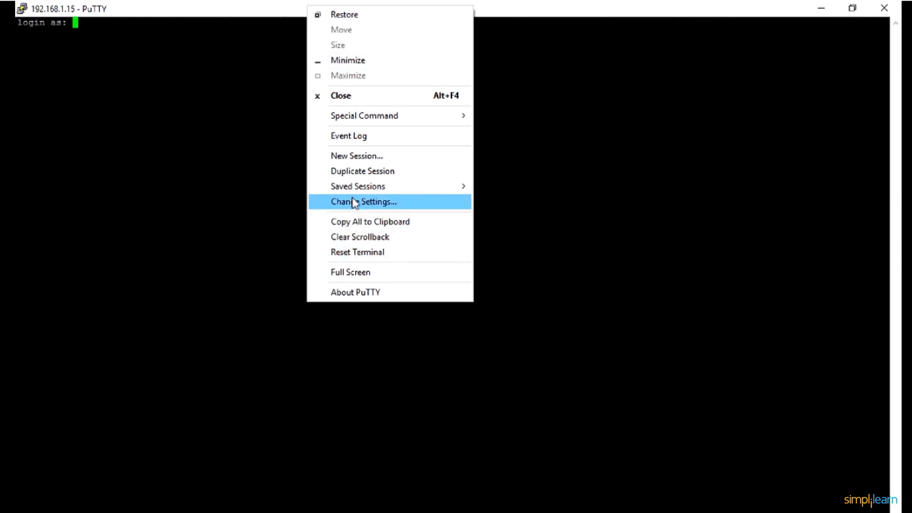
{"action": "left_click", "coordinate": [355, 202]}
{"action": "left_click", "coordinate": [359, 246]}
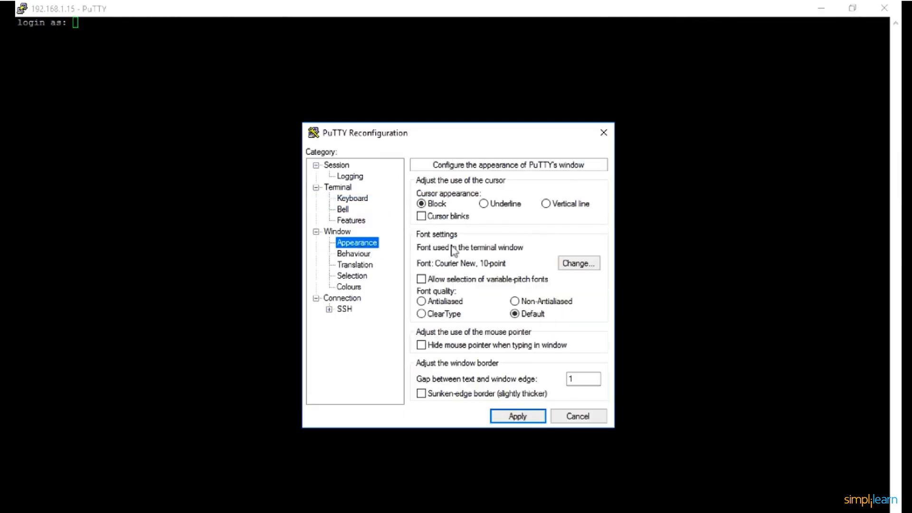
{"action": "left_click", "coordinate": [568, 264]}
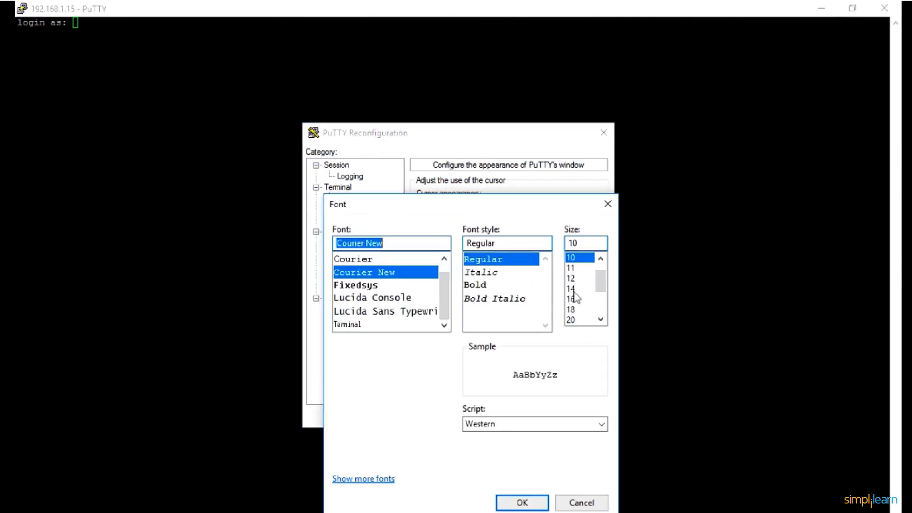
{"action": "left_click", "coordinate": [574, 288]}
{"action": "left_click", "coordinate": [580, 310]}
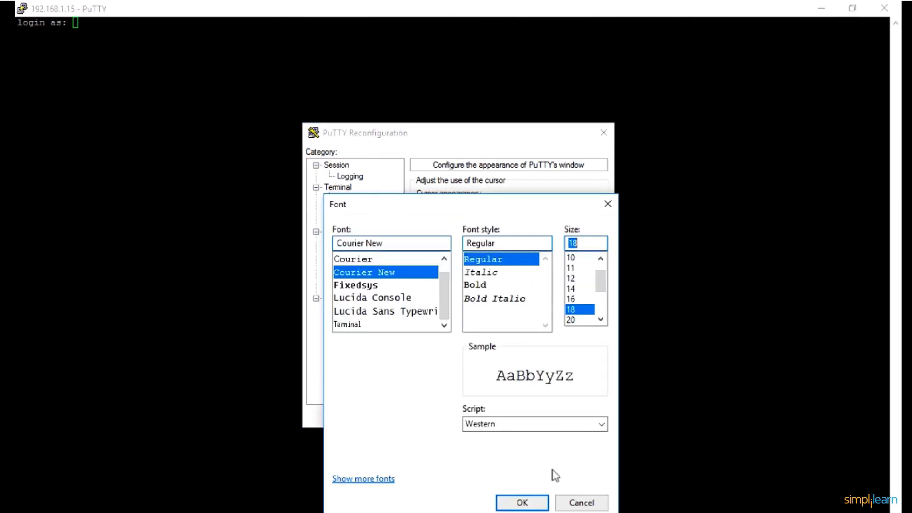
{"action": "left_click", "coordinate": [535, 499]}
{"action": "left_click", "coordinate": [532, 422]}
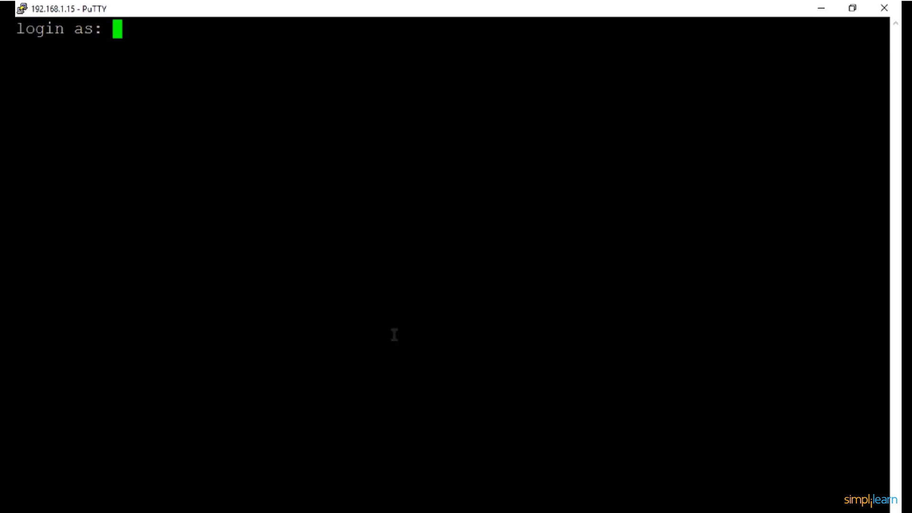
Log in to the 192.168.1.15 SSH session as root with the account password.
{"action": "type", "text": "root"}
{"action": "key", "text": "Return"}
{"action": "key", "text": "Return"}
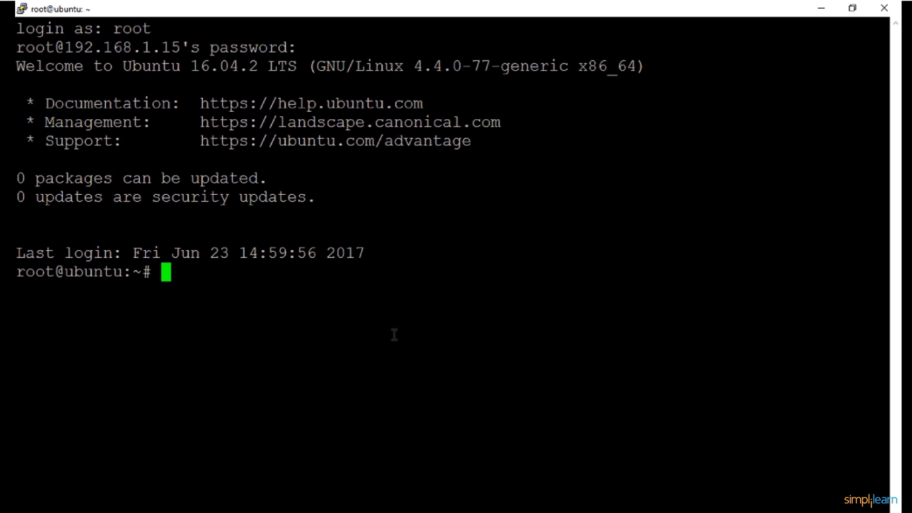
{"action": "key", "text": "Return"}
{"action": "key", "text": "Return"}
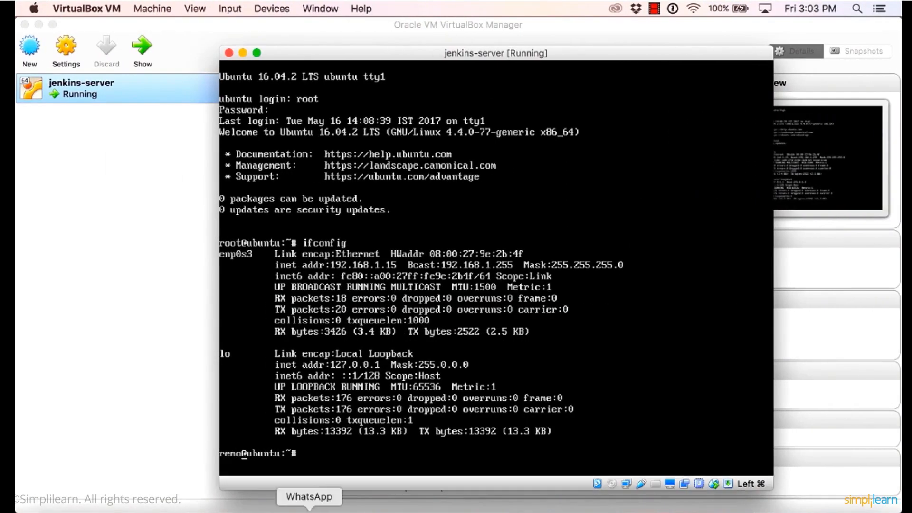
{"action": "left_click", "coordinate": [498, 509]}
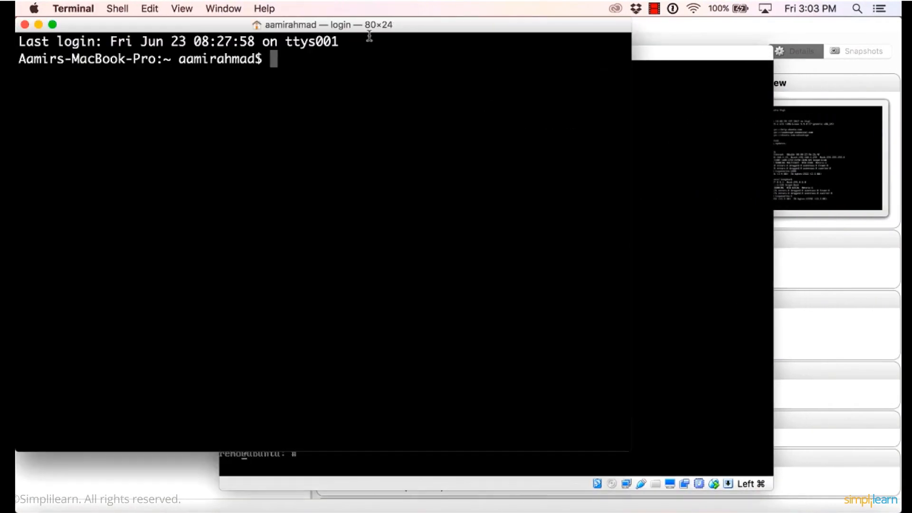
{"action": "double_click", "coordinate": [373, 25]}
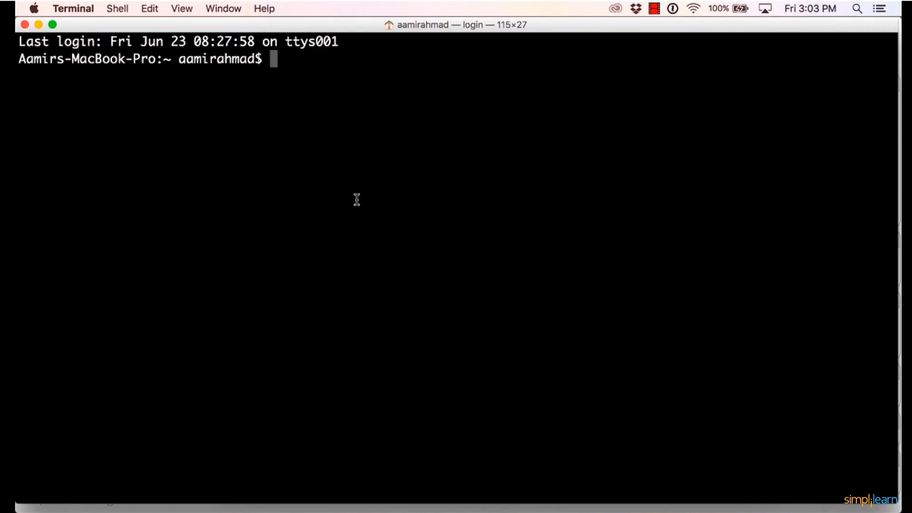
{"action": "type", "text": "ssh r"}
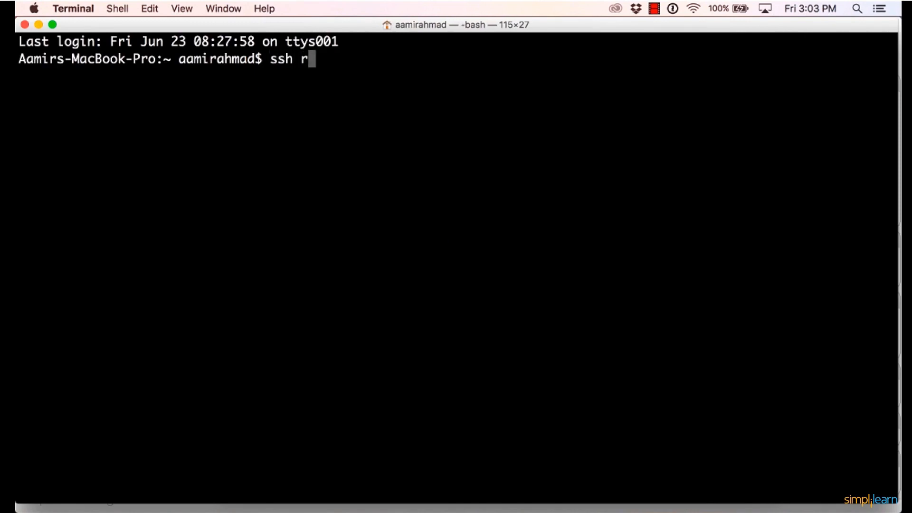
{"action": "type", "text": "oot@192.1"}
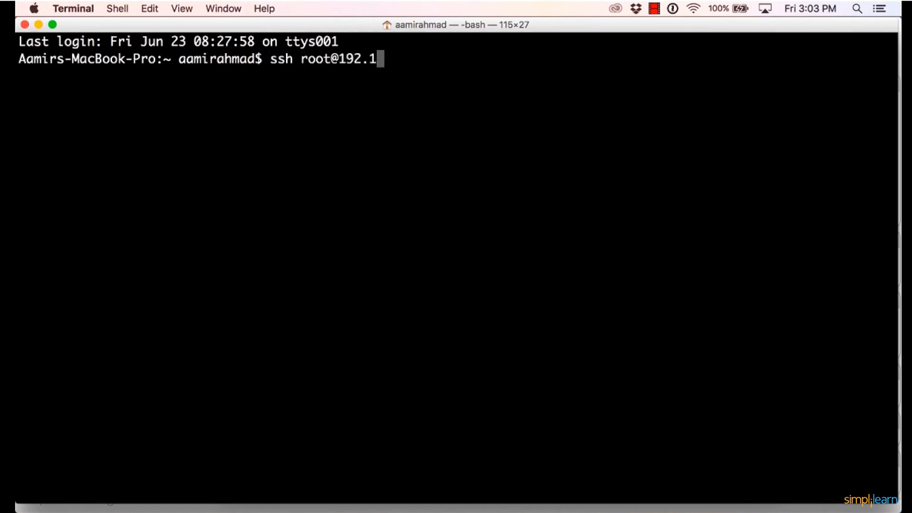
{"action": "type", "text": "68.1.15"}
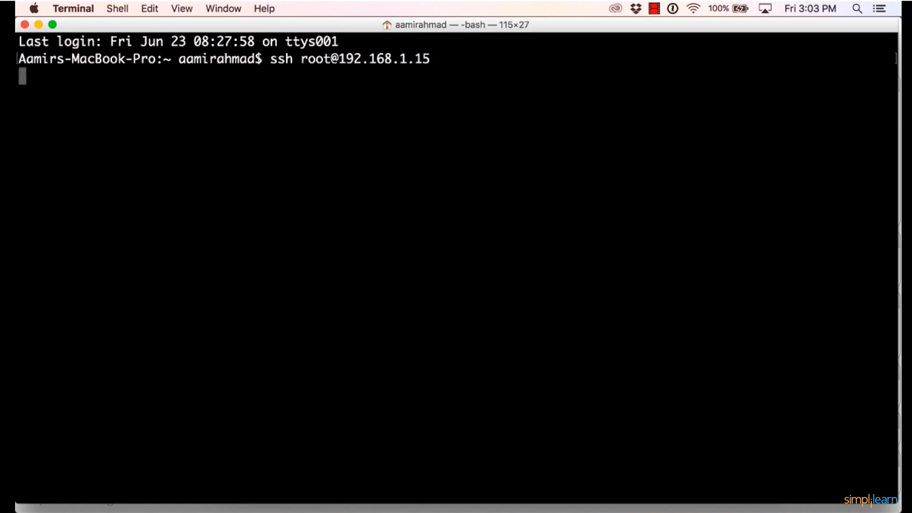
{"action": "key", "text": "Return"}
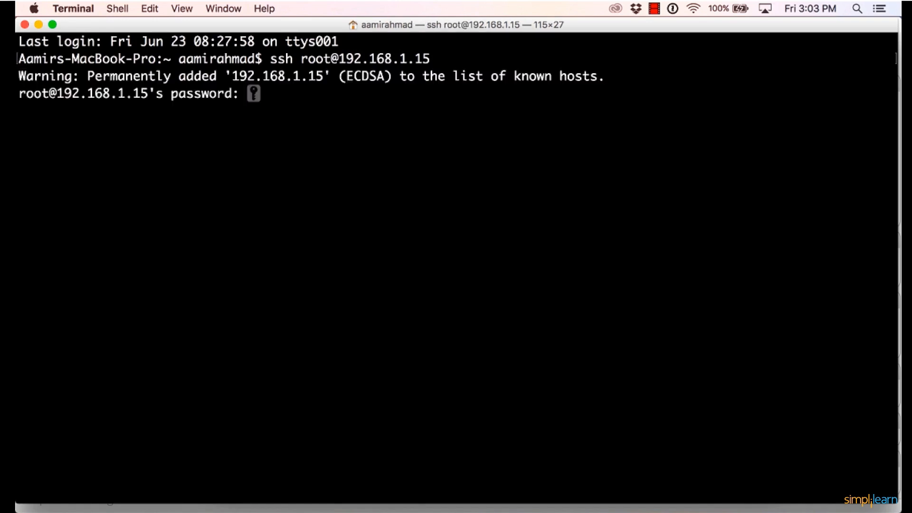
{"action": "key", "text": "Return"}
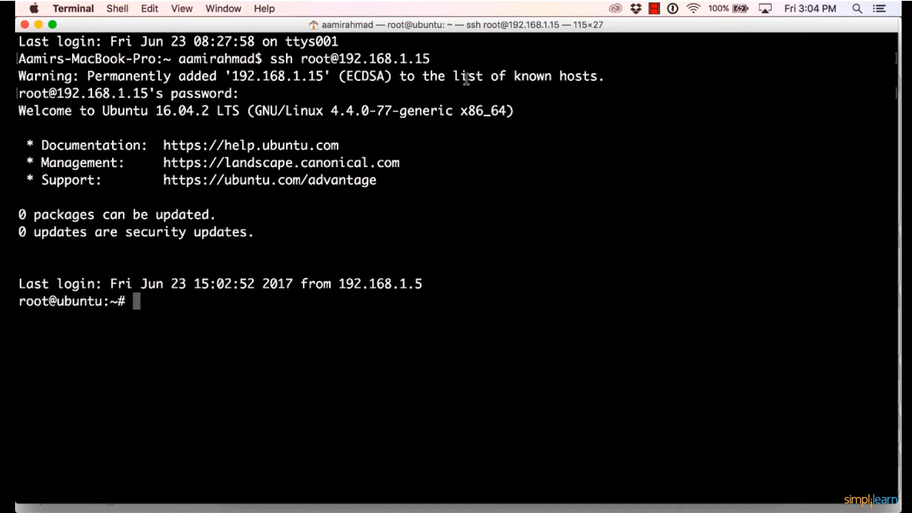
Open the file /etc/hostname in vim on the remote server.
{"action": "double_click", "coordinate": [437, 27]}
{"action": "type", "text": "vim /etc/hostname"}
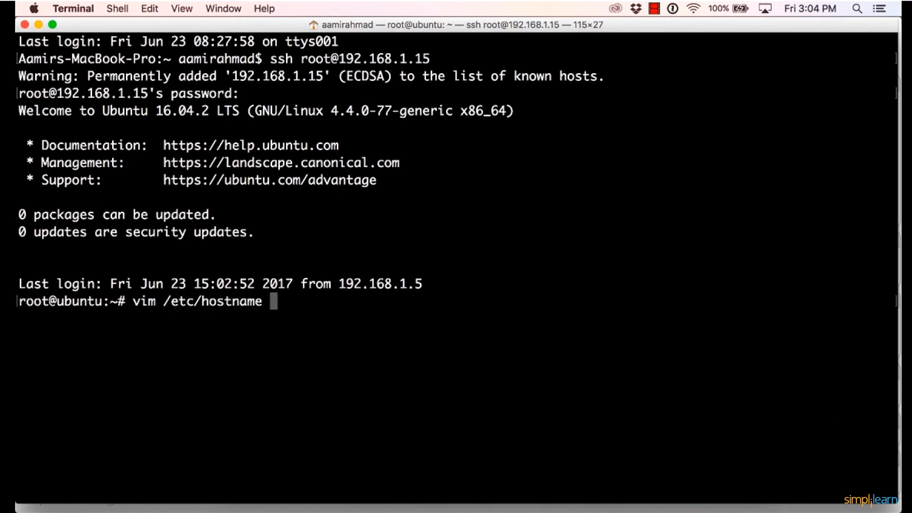
{"action": "key", "text": "Return"}
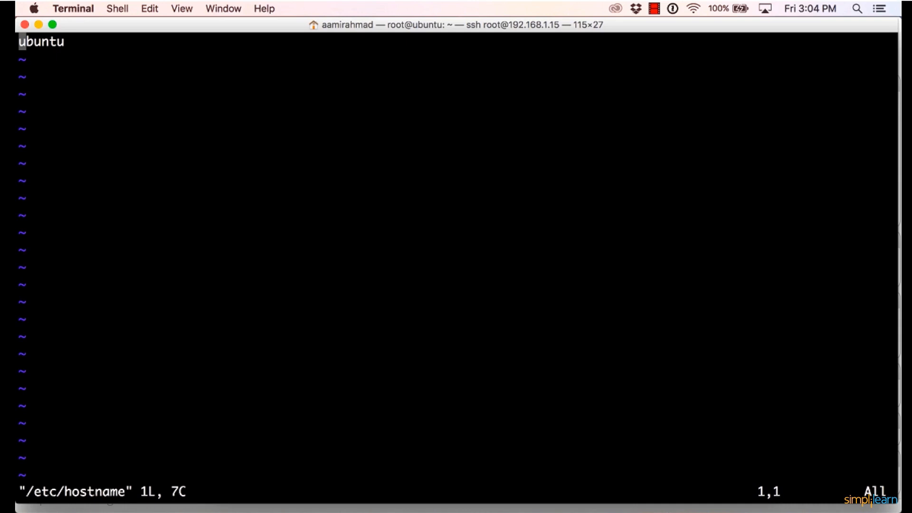
Replace the hostname in /etc/hostname with jenkins-server, then save the file and quit vim.
{"action": "key", "text": "i"}
{"action": "key", "text": "Right"}
{"action": "key", "text": "Right"}
{"action": "key", "text": "Right"}
{"action": "key", "text": "Right"}
{"action": "key", "text": "Right"}
{"action": "key", "text": "Right"}
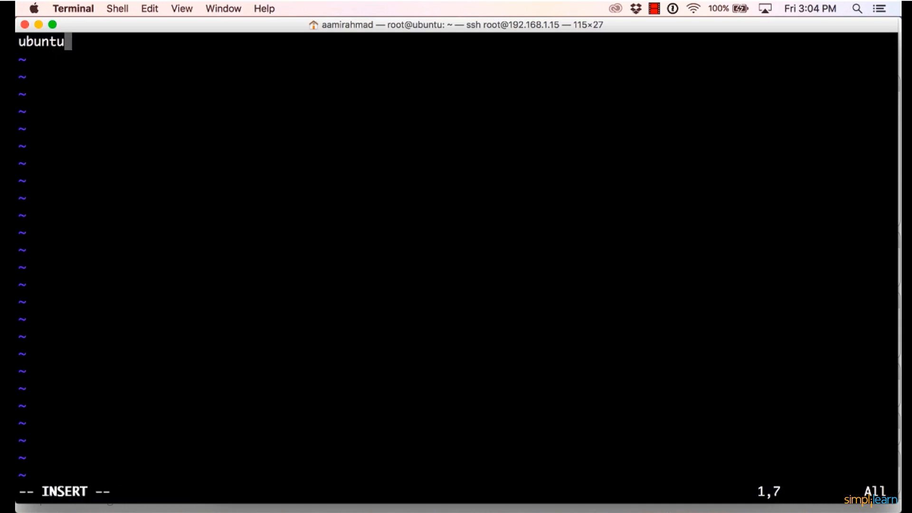
{"action": "key", "text": "BackSpace"}
{"action": "key", "text": "BackSpace"}
{"action": "key", "text": "BackSpace"}
{"action": "key", "text": "BackSpace"}
{"action": "key", "text": "BackSpace"}
{"action": "key", "text": "BackSpace"}
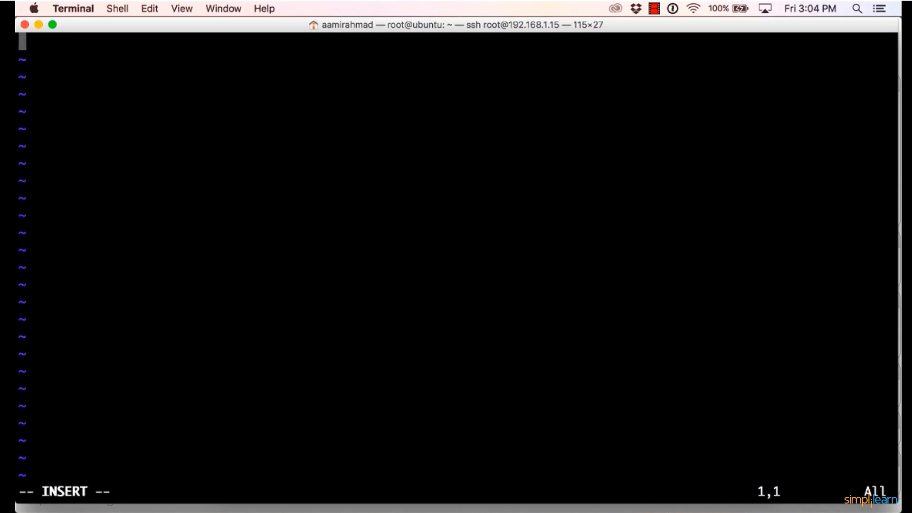
{"action": "type", "text": "j"}
{"action": "key", "text": "BackSpace"}
{"action": "type", "text": "jenkin"}
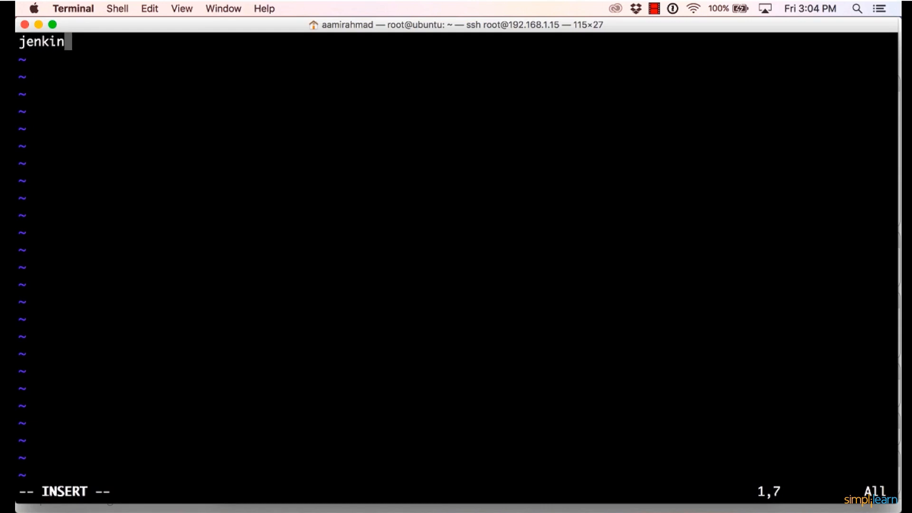
{"action": "type", "text": "s-server"}
{"action": "key", "text": "Escape"}
{"action": "type", "text": ":wq!"}
{"action": "key", "text": "Return"}
{"action": "key", "text": "Return"}
{"action": "key", "text": "Return"}
Reboot the remote server from the SSH session.
{"action": "type", "text": "reboot"}
{"action": "key", "text": "Return"}
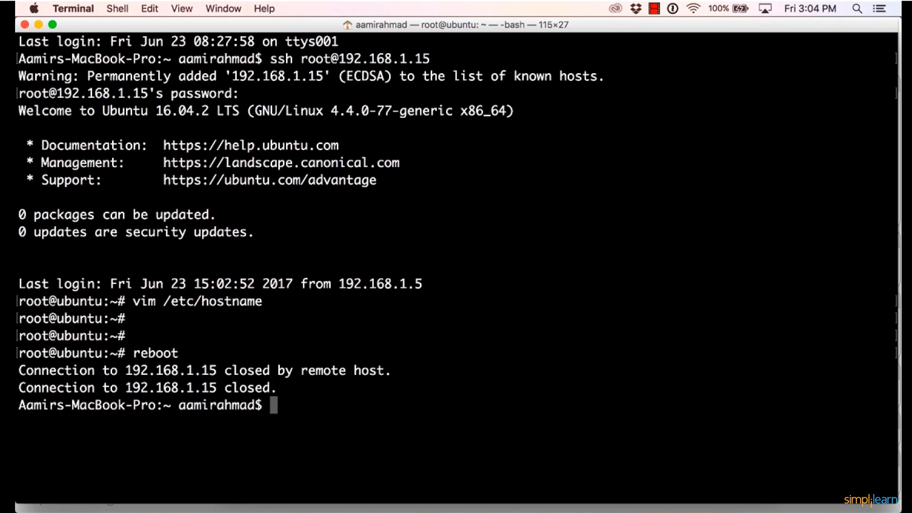
{"action": "key", "text": "Up"}
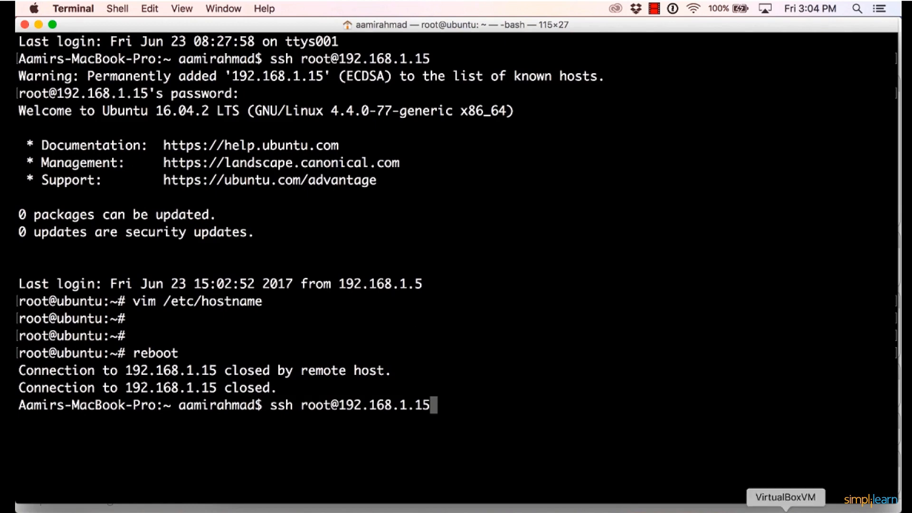
{"action": "left_click", "coordinate": [786, 509]}
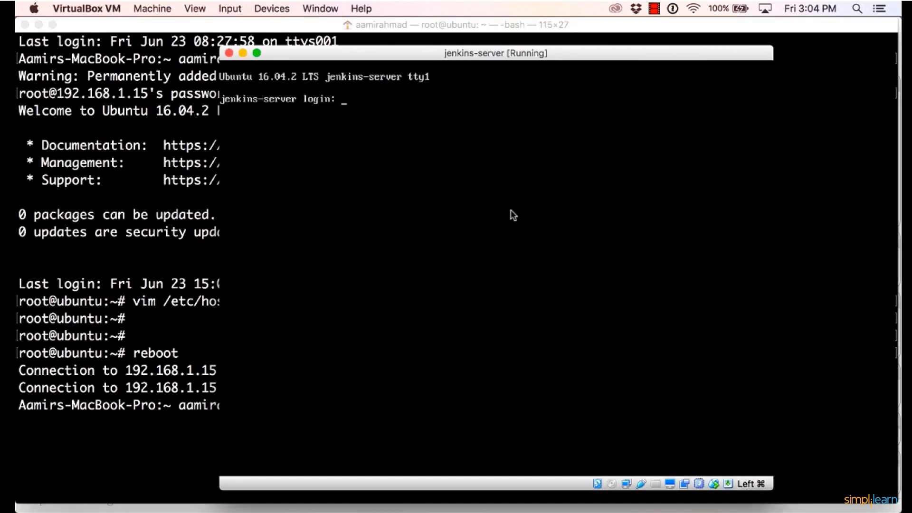
{"action": "left_click", "coordinate": [70, 281]}
{"action": "key", "text": "Return"}
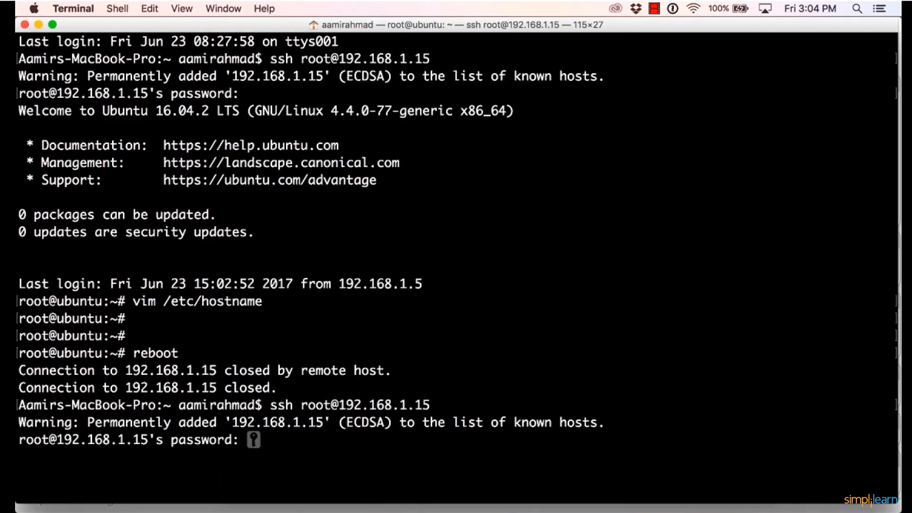
{"action": "key", "text": "Return"}
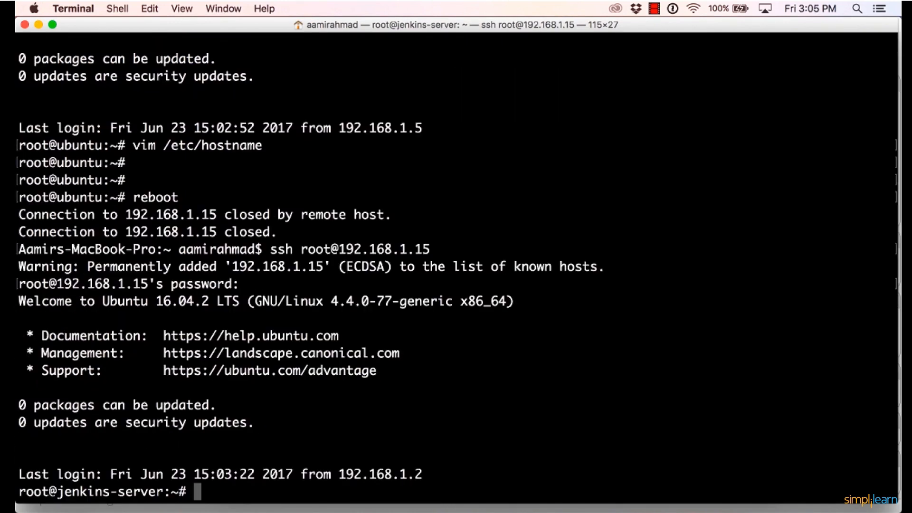
{"action": "key", "text": "Return"}
{"action": "key", "text": "Return"}
{"action": "key", "text": "Return"}
{"action": "key", "text": "Return"}
{"action": "key", "text": "Return"}
{"action": "key", "text": "Return"}
{"action": "key", "text": "Return"}
{"action": "key", "text": "Return"}
{"action": "key", "text": "Return"}
{"action": "key", "text": "Return"}
{"action": "key", "text": "Return"}
{"action": "key", "text": "Return"}
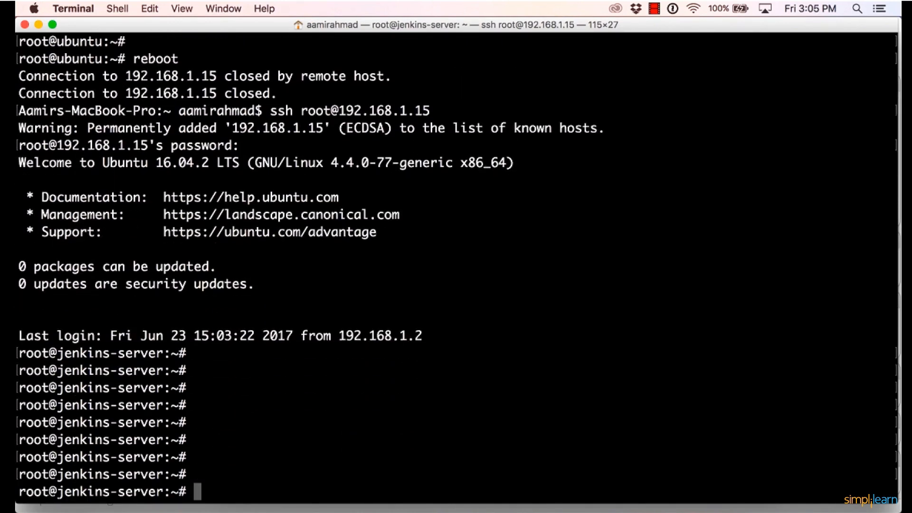
{"action": "key", "text": "Return"}
{"action": "key", "text": "Return"}
{"action": "key", "text": "Return"}
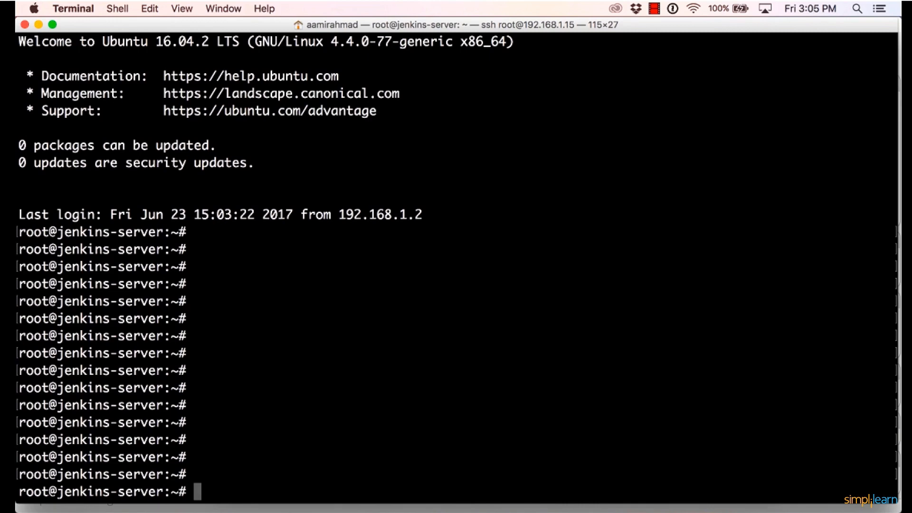
{"action": "type", "text": "wget -"}
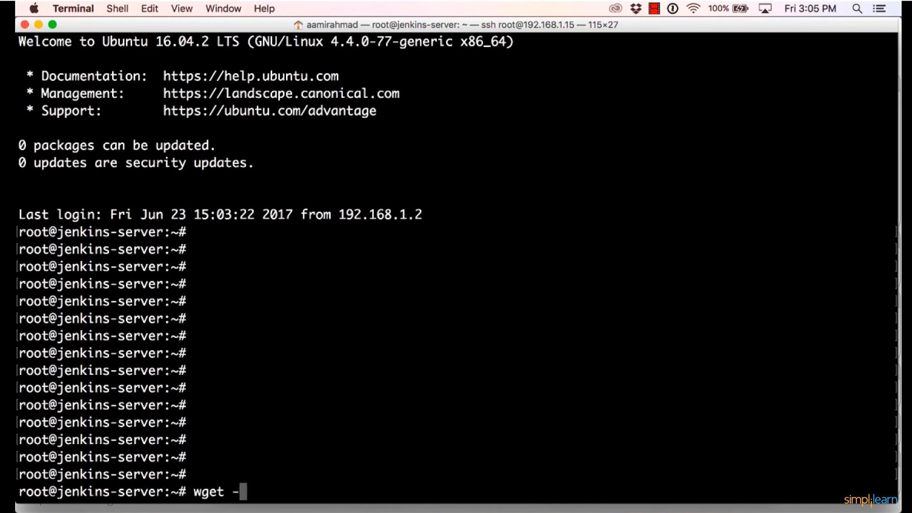
{"action": "type", "text": "q -O - https://pkg.jenkins.io/debian"}
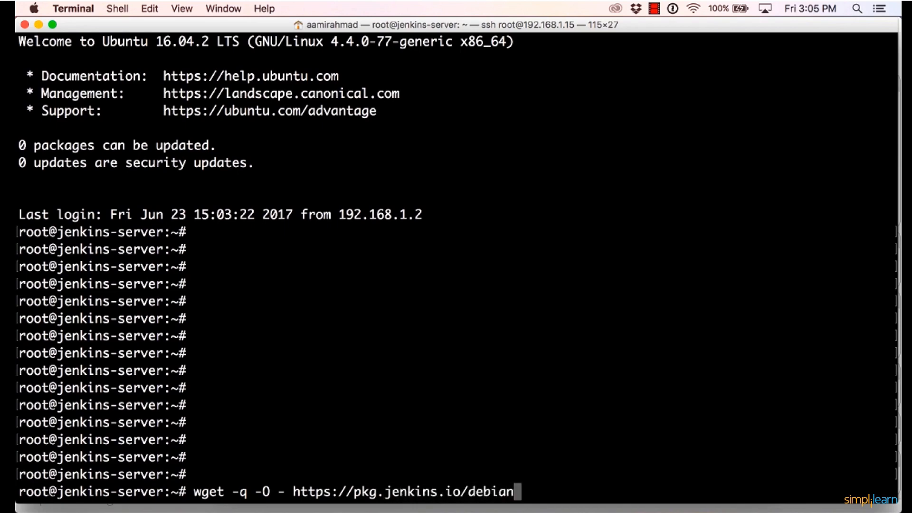
{"action": "type", "text": "/jenkins"}
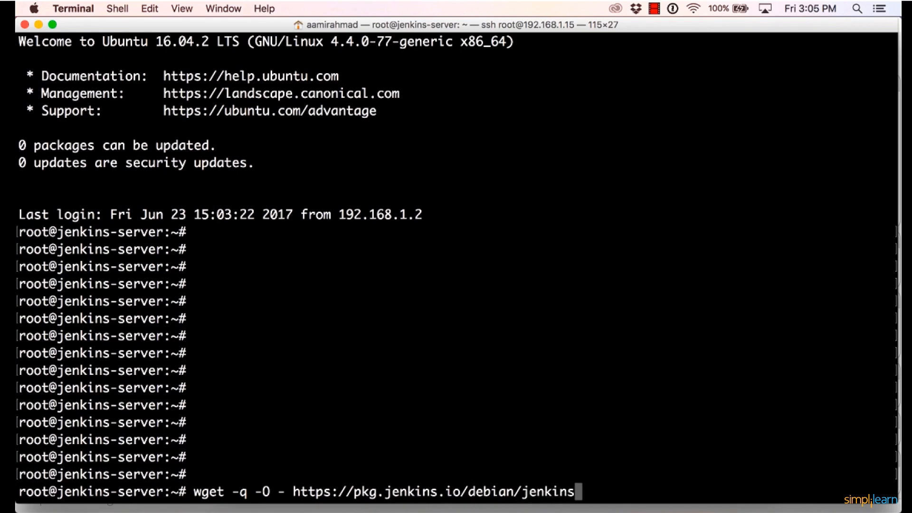
{"action": "type", "text": ".io.key"}
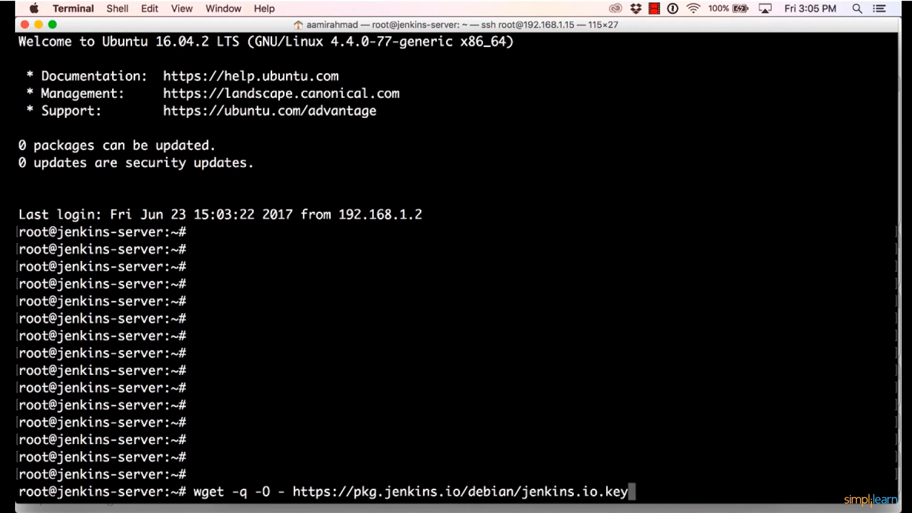
{"action": "type", "text": " | sudo "}
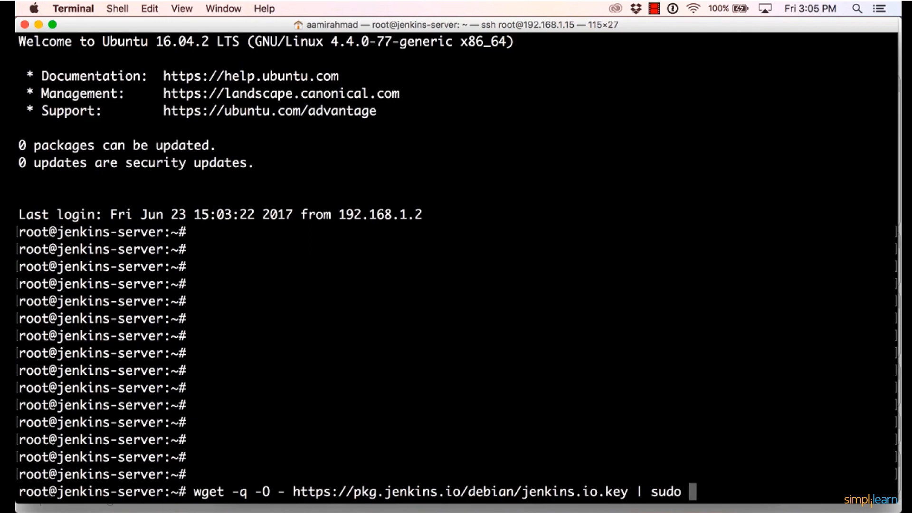
{"action": "type", "text": "apt-key add -"}
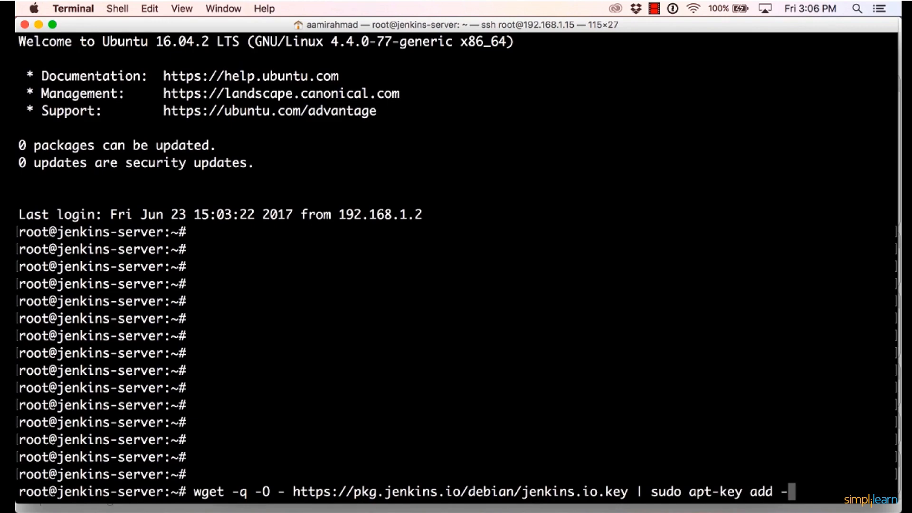
{"action": "key", "text": "Return"}
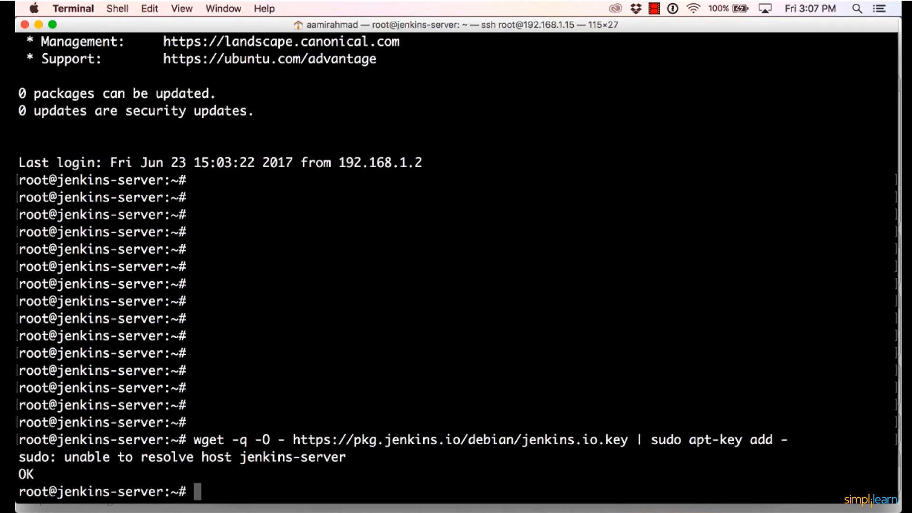
Change the working directory to /etc/apt/sources.list.d/.
{"action": "type", "text": "cd /etc/ap"}
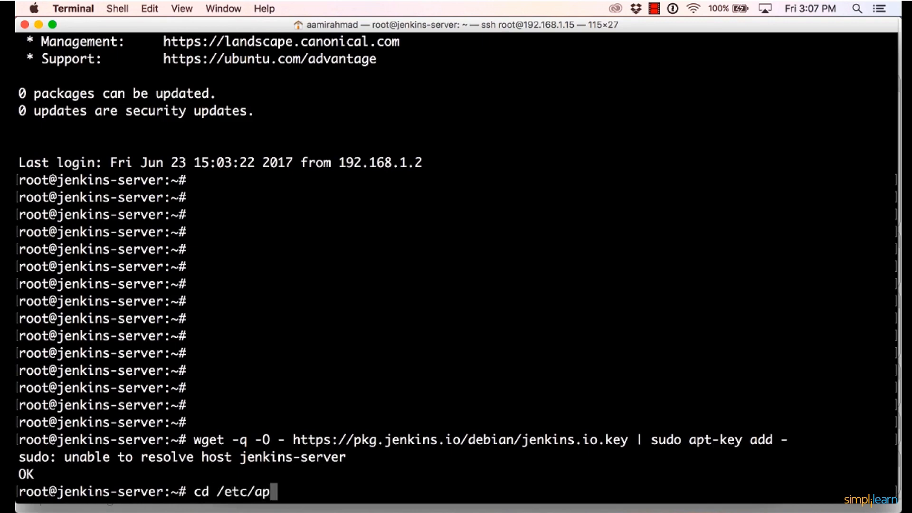
{"action": "type", "text": "t/s"}
{"action": "key", "text": "Tab"}
{"action": "type", "text": ".d/"}
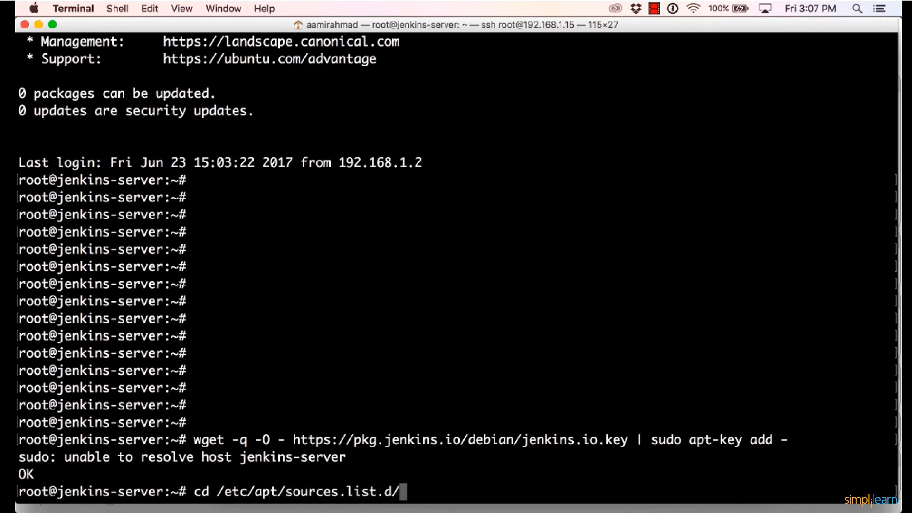
{"action": "key", "text": "Return"}
Create a new file named jenkins.list in vim in the current directory.
{"action": "type", "text": "vim jenkis"}
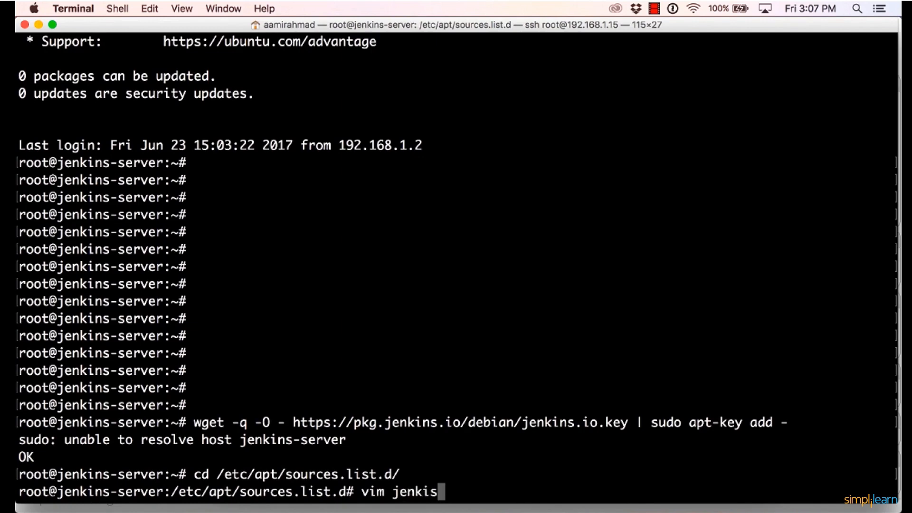
{"action": "key", "text": "BackSpace"}
{"action": "type", "text": "ns."}
{"action": "type", "text": "list"}
{"action": "key", "text": "Return"}
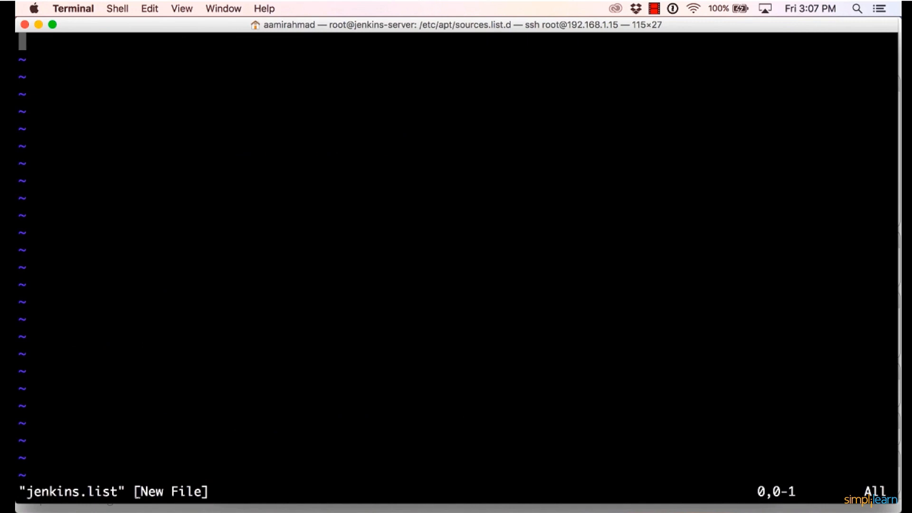
{"action": "type", "text": "i"}
{"action": "type", "text": "deb http"}
{"action": "type", "text": "://pkg."}
{"action": "type", "text": "kje"}
{"action": "key", "text": "BackSpace"}
{"action": "key", "text": "BackSpace"}
{"action": "key", "text": "BackSpace"}
{"action": "type", "text": "ns."}
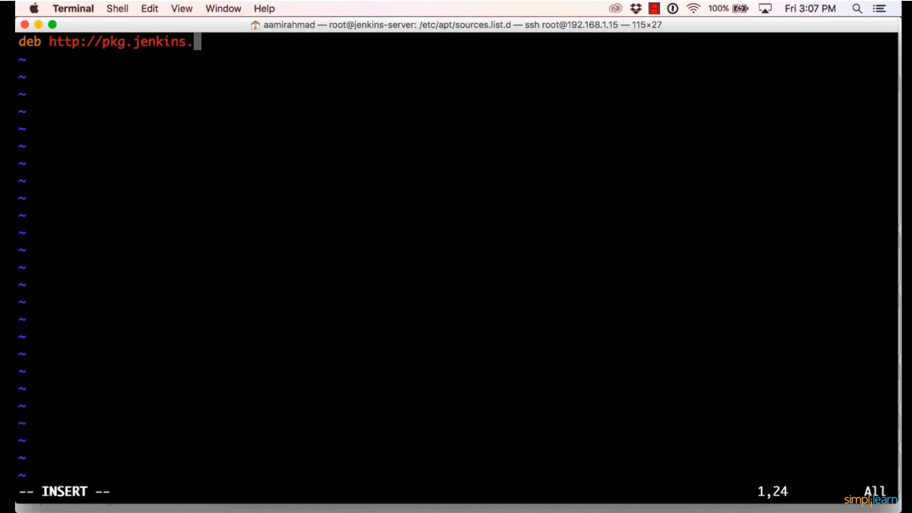
{"action": "type", "text": "io/debian"}
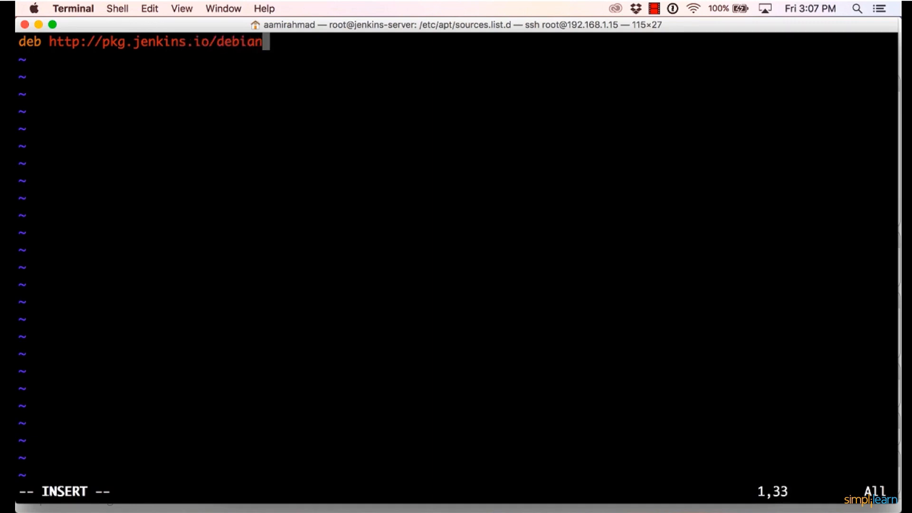
{"action": "type", "text": "-stable binary"}
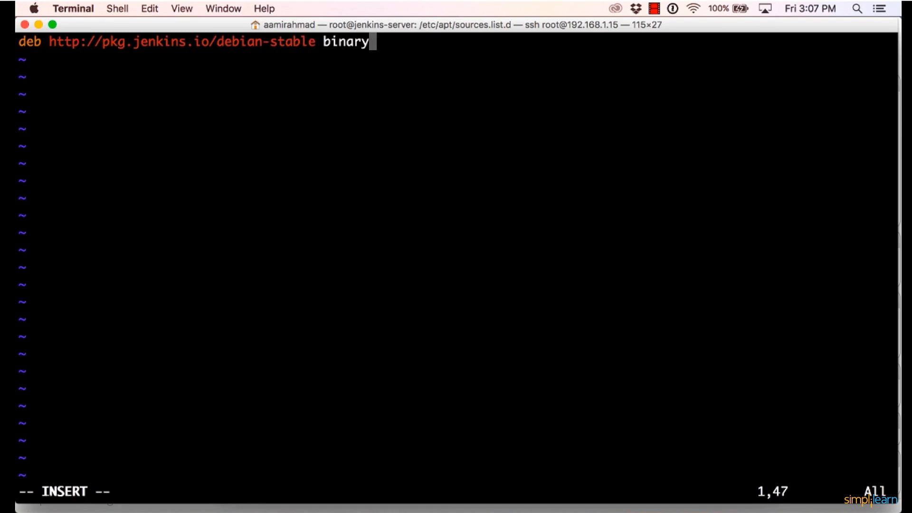
{"action": "type", "text": "/"}
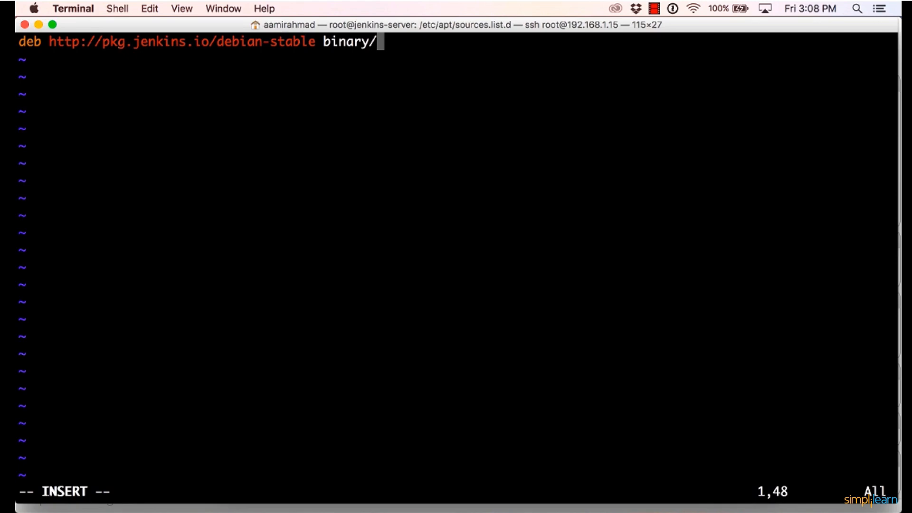
Save jenkins.list and quit vim, returning to the shell prompt.
{"action": "key", "text": "Escape"}
{"action": "type", "text": ":wq!"}
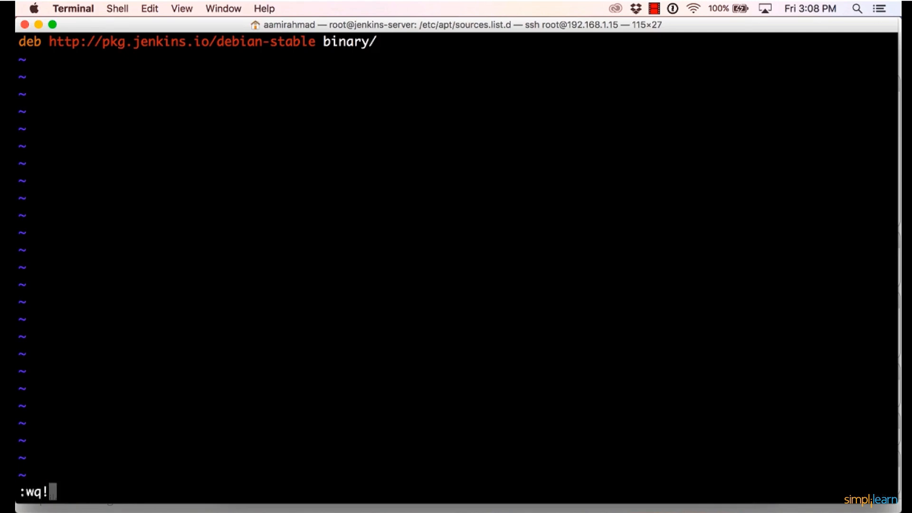
{"action": "key", "text": "Return"}
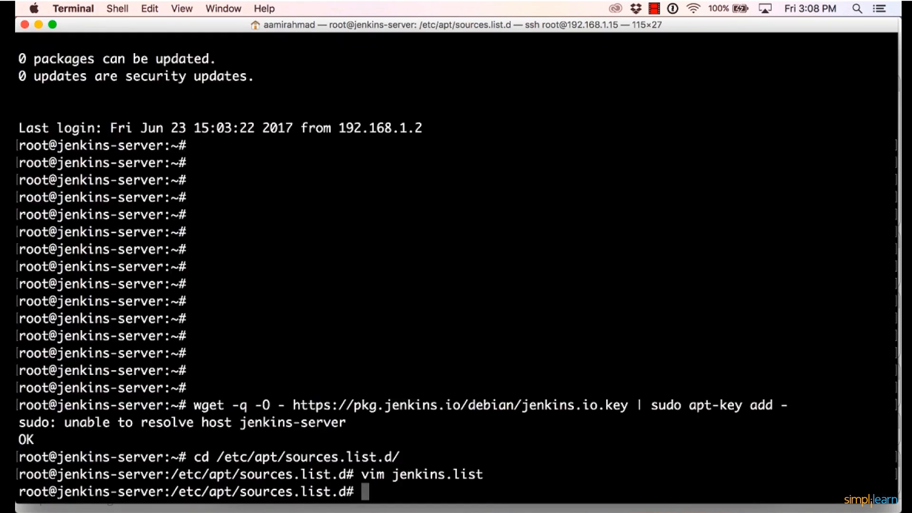
{"action": "key", "text": "Return"}
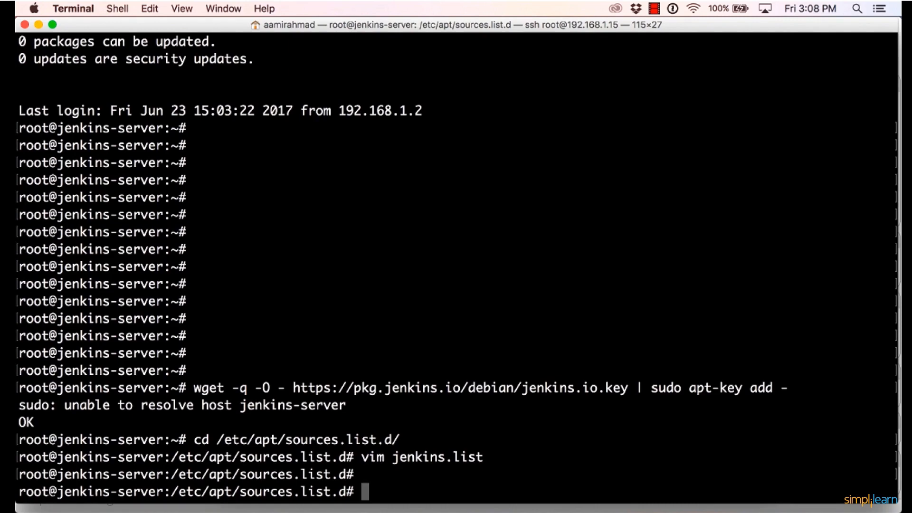
Refresh the package lists with apt-get update.
{"action": "type", "text": "apt-gte"}
{"action": "key", "text": "BackSpace"}
{"action": "key", "text": "BackSpace"}
{"action": "type", "text": "et "}
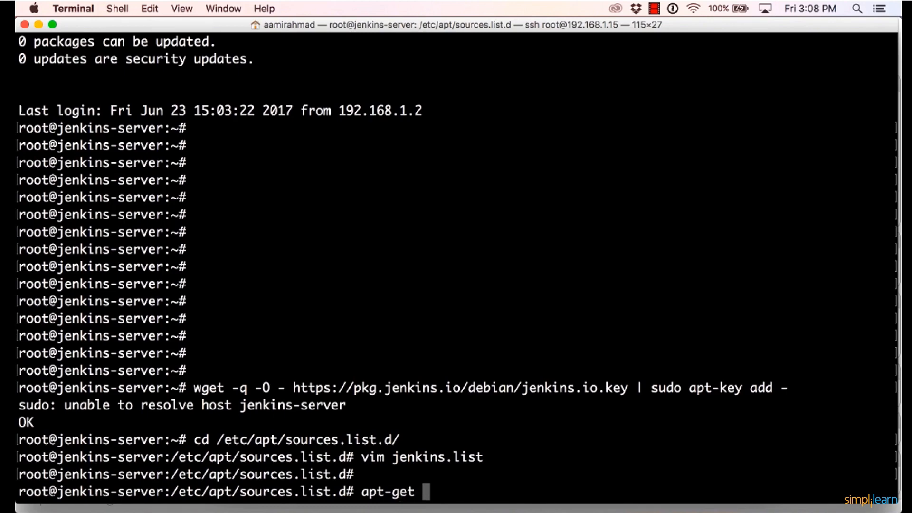
{"action": "type", "text": "update"}
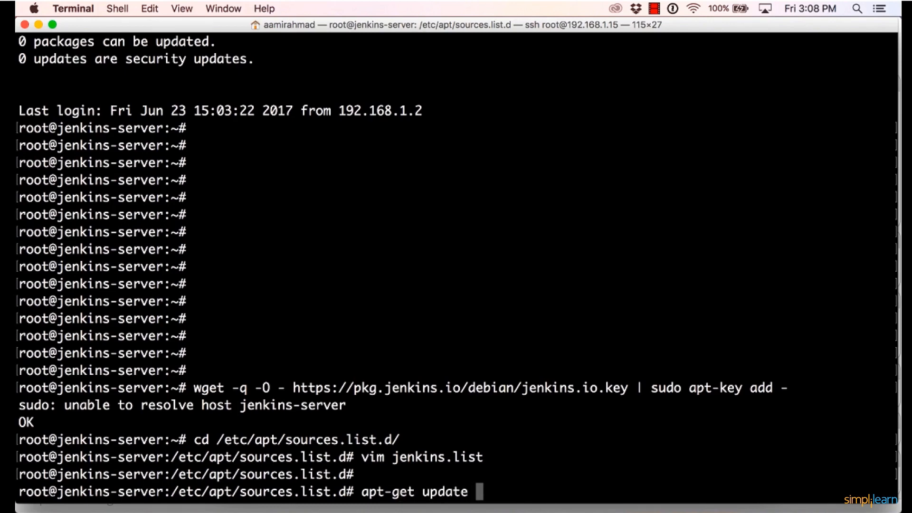
{"action": "key", "text": "Return"}
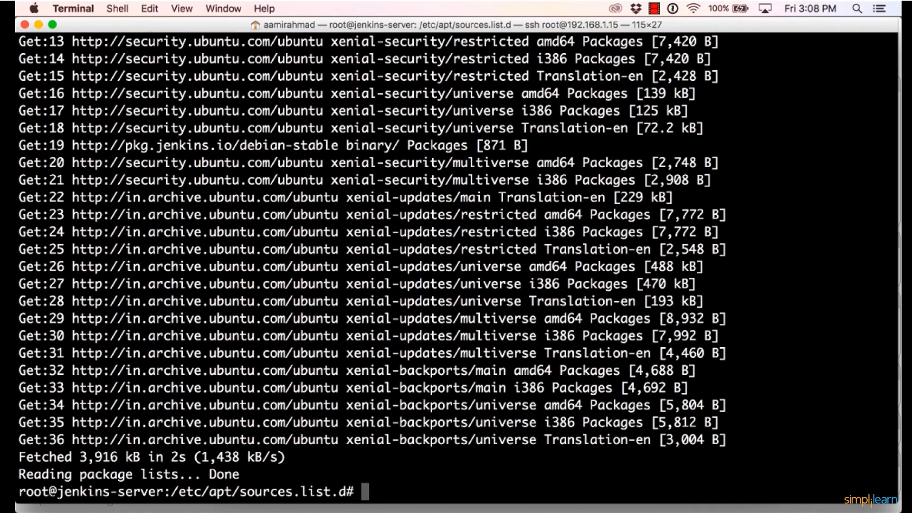
Install Jenkins with apt-get install jenkins, agreeing to install the additional packages.
{"action": "type", "text": "apt-get install j"}
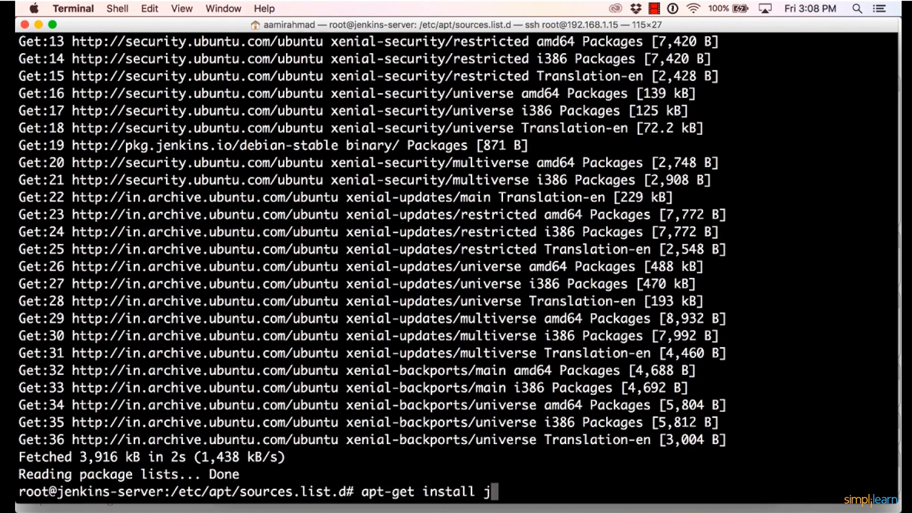
{"action": "type", "text": "enkins -"}
{"action": "key", "text": "BackSpace"}
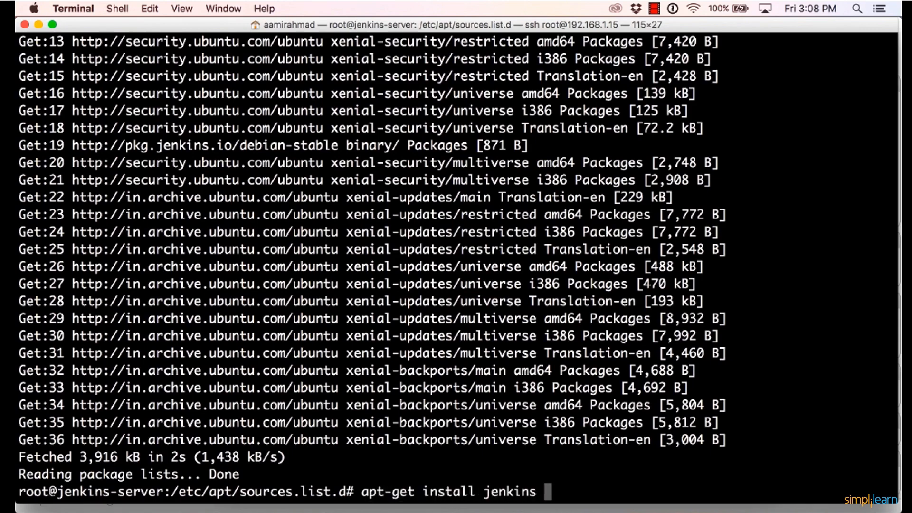
{"action": "key", "text": "Return"}
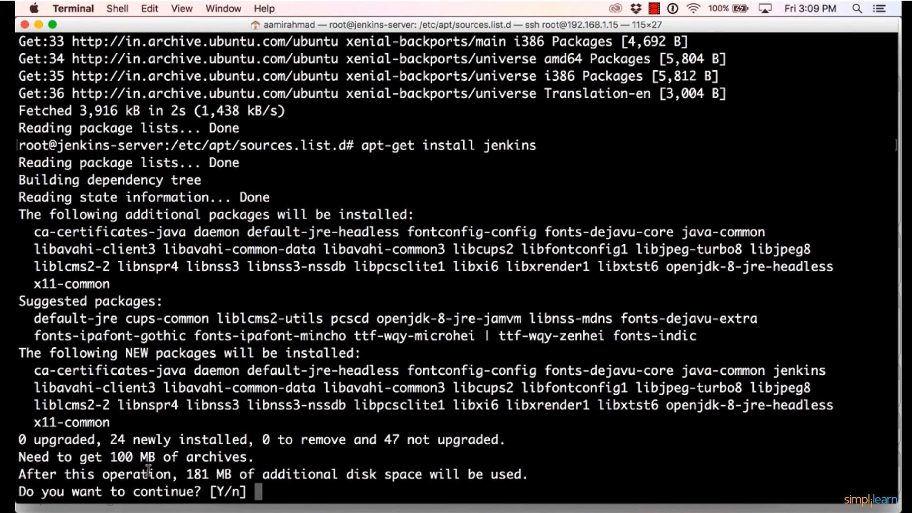
{"action": "type", "text": "Y"}
{"action": "key", "text": "Return"}
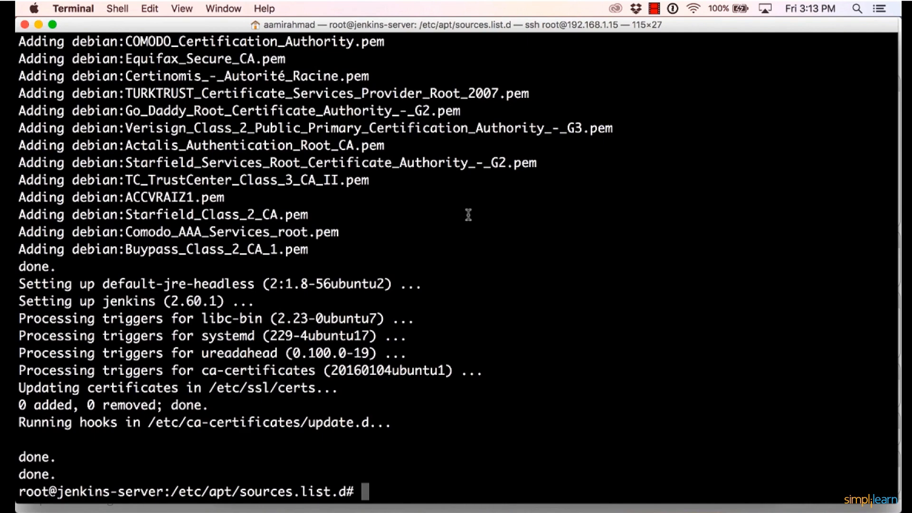
List the listening ports with netstat -nautpl | grep LISTEN and highlight the port used by java.
{"action": "type", "text": "netstat -nautpl | grep LISTEN"}
{"action": "key", "text": "Return"}
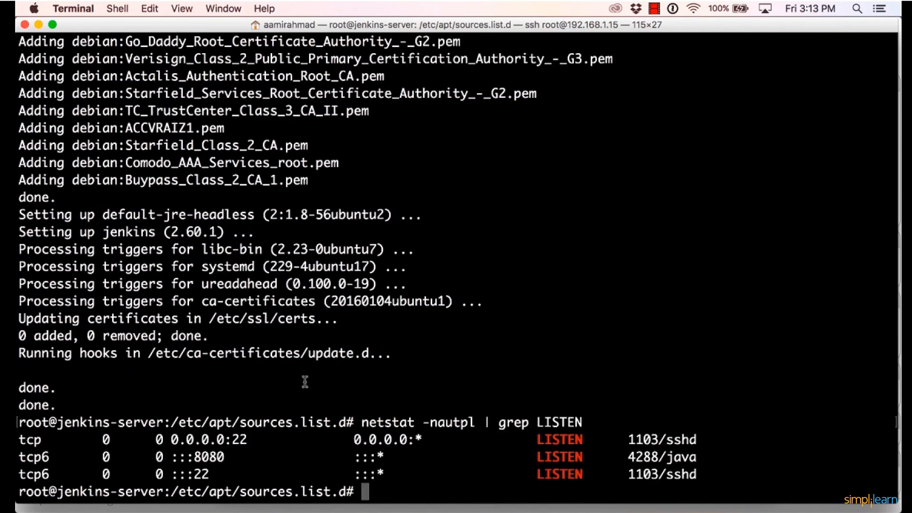
{"action": "double_click", "coordinate": [220, 456]}
List the running processes with ps fax to look for the Jenkins daemon.
{"action": "type", "text": "ps fax"}
{"action": "key", "text": "Return"}
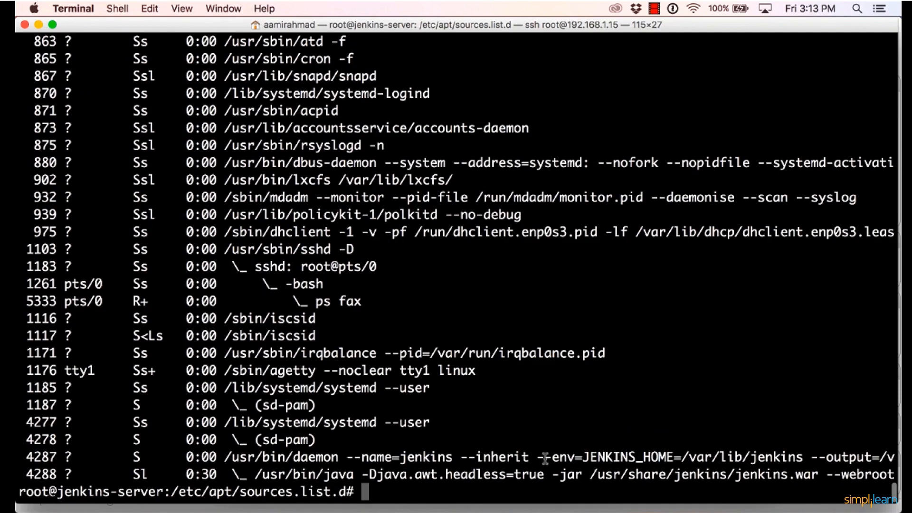
{"action": "key", "text": "Return"}
{"action": "key", "text": "Return"}
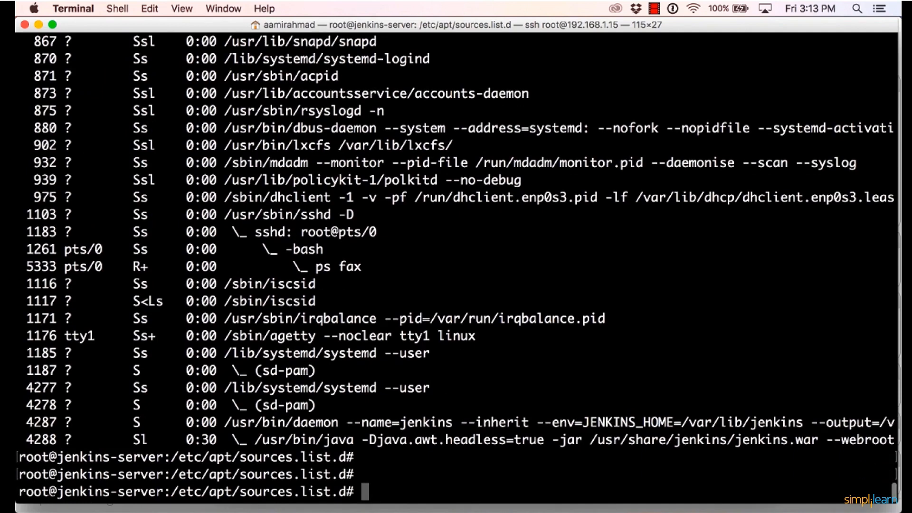
Show the network interfaces with ifconfig and highlight the server's IPv4 address on enp0s3.
{"action": "type", "text": "ifconfig"}
{"action": "key", "text": "Return"}
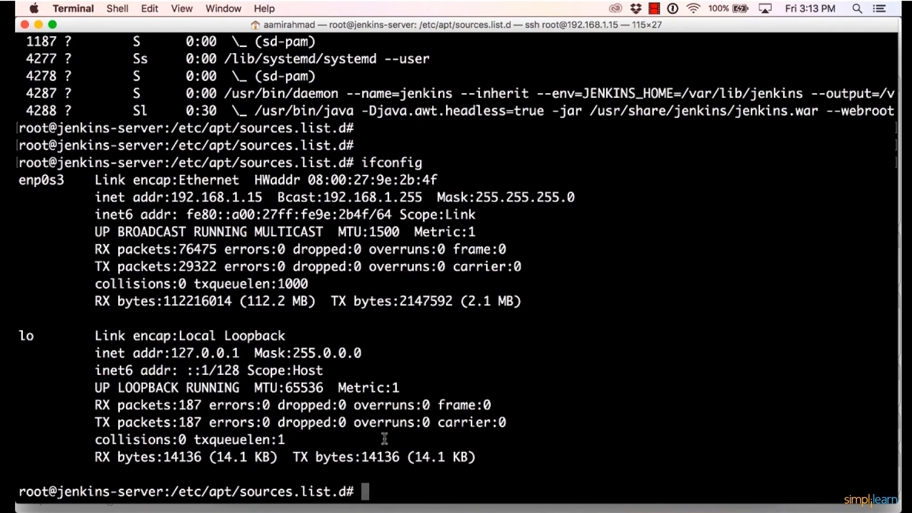
{"action": "double_click", "coordinate": [238, 197]}
Switch to Chrome and open the Jenkins web page at 192.168.1.15:8080.
{"action": "left_click", "coordinate": [278, 510]}
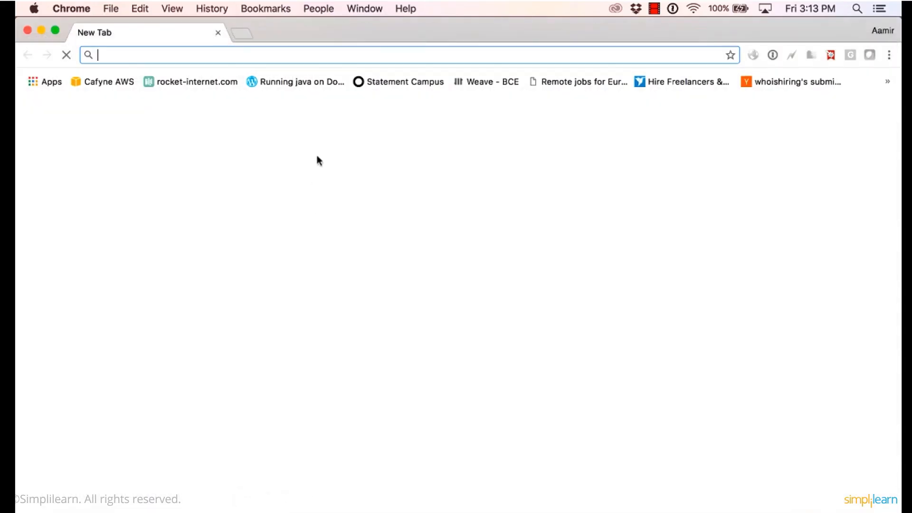
{"action": "type", "text": "91"}
{"action": "key", "text": "BackSpace"}
{"action": "key", "text": "BackSpace"}
{"action": "type", "text": "192."}
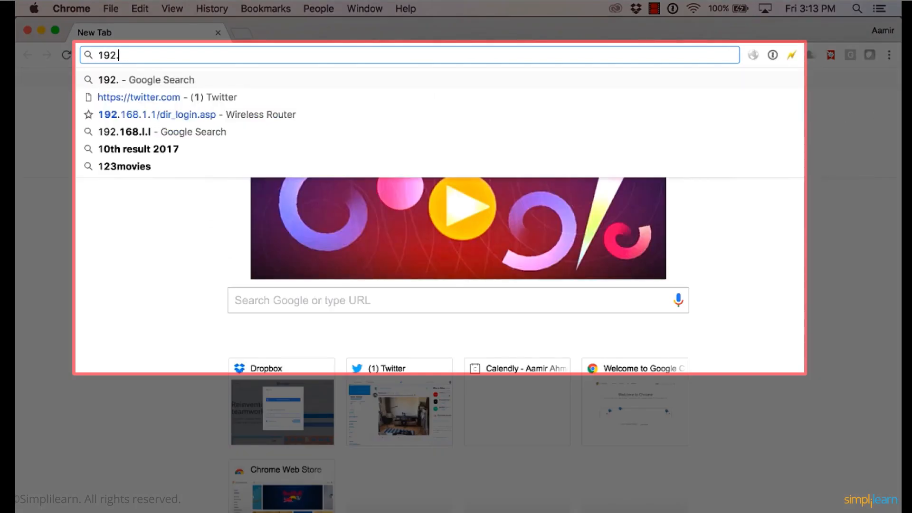
{"action": "type", "text": "168.1.1"}
{"action": "key", "text": "BackSpace"}
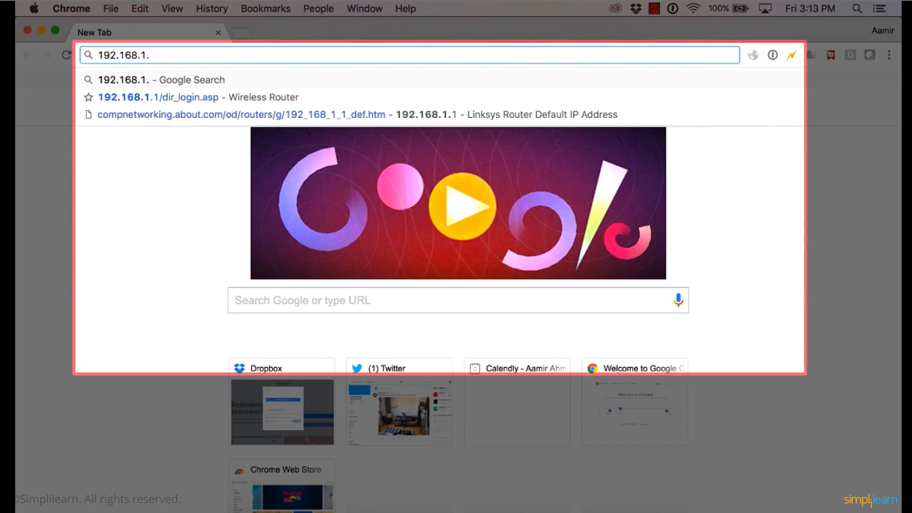
{"action": "type", "text": "15:8080"}
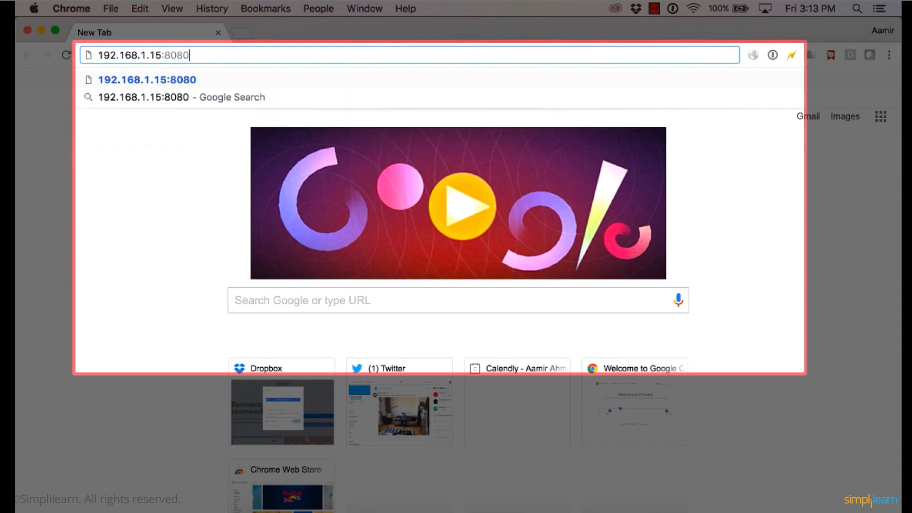
{"action": "key", "text": "Return"}
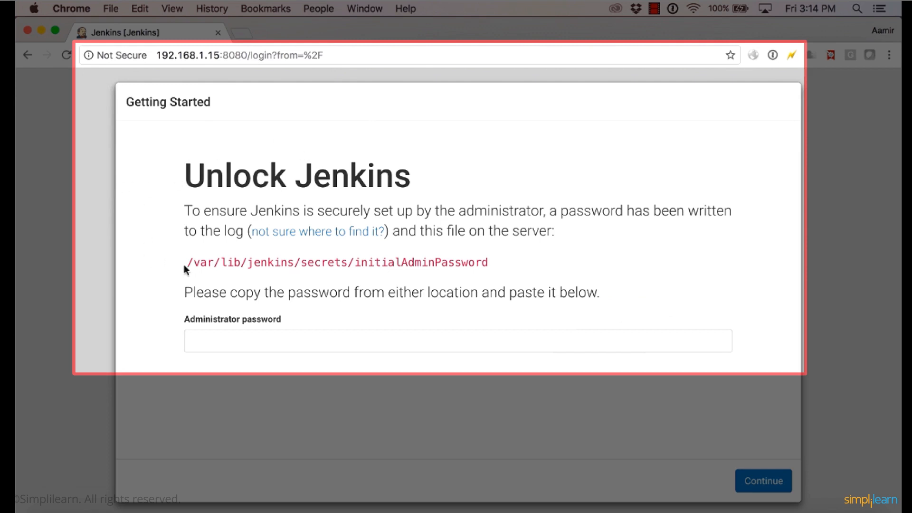
Copy the path /var/lib/jenkins/secrets/initialAdminPassword from the unlock page and output that file with cat in Terminal.
{"action": "left_click_drag", "start_coordinate": [183, 264], "coordinate": [512, 255]}
{"action": "key", "text": "super+c"}
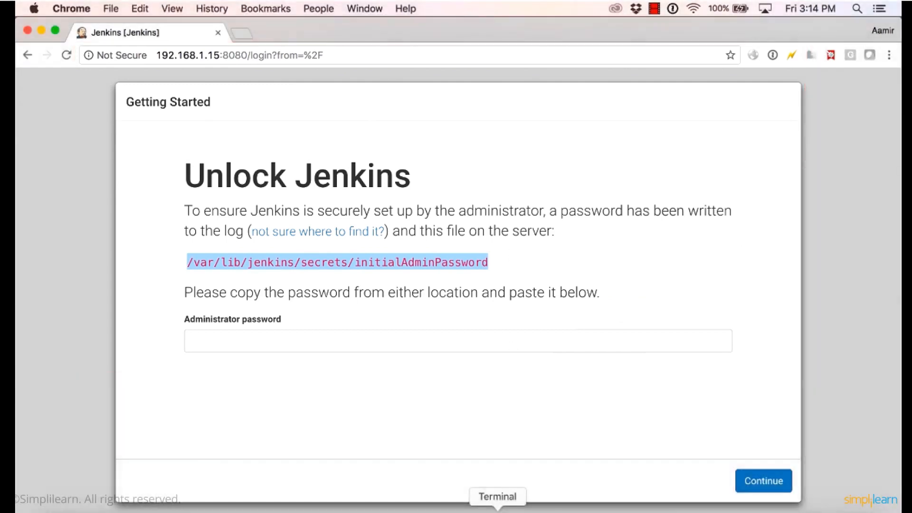
{"action": "left_click", "coordinate": [498, 510]}
{"action": "type", "text": "cat"}
{"action": "key", "text": "super+v"}
{"action": "key", "text": "Return"}
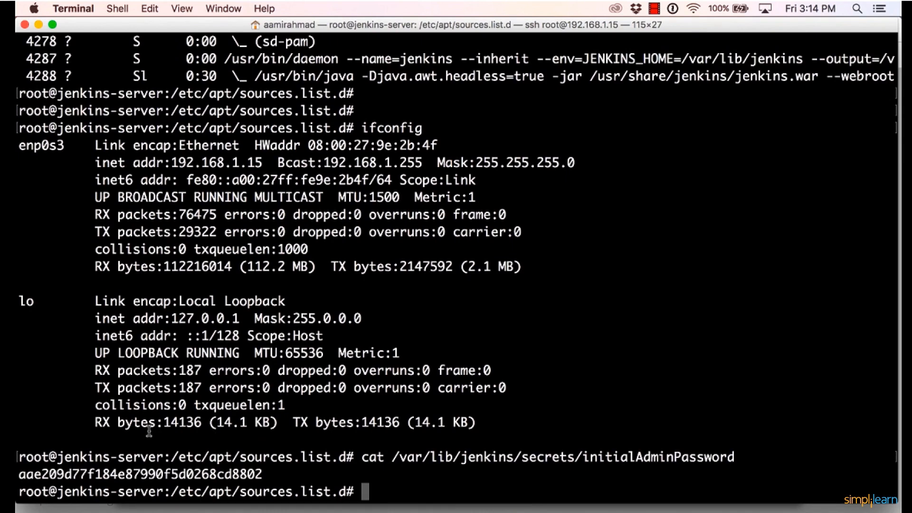
{"action": "key", "text": "Return"}
{"action": "key", "text": "Return"}
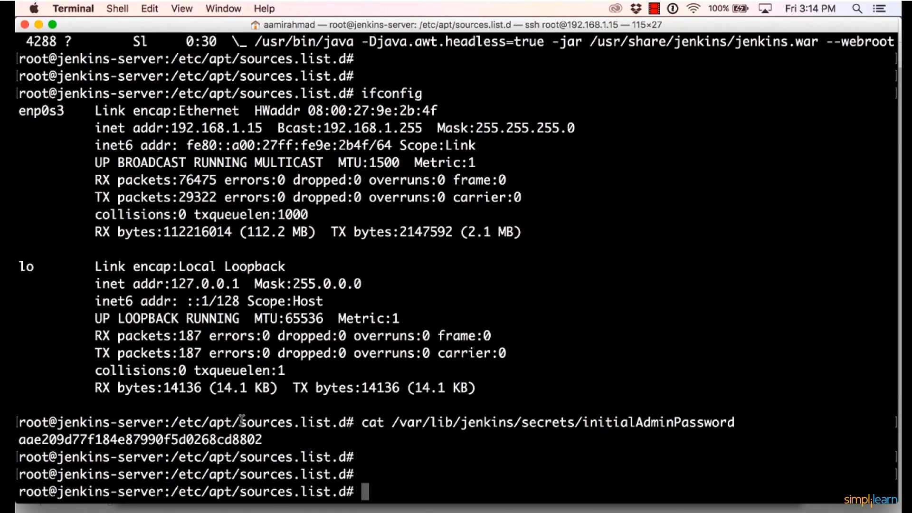
Copy the initial administrator password from Terminal, paste it into the Administrator password field in Chrome, and continue the setup.
{"action": "double_click", "coordinate": [220, 436]}
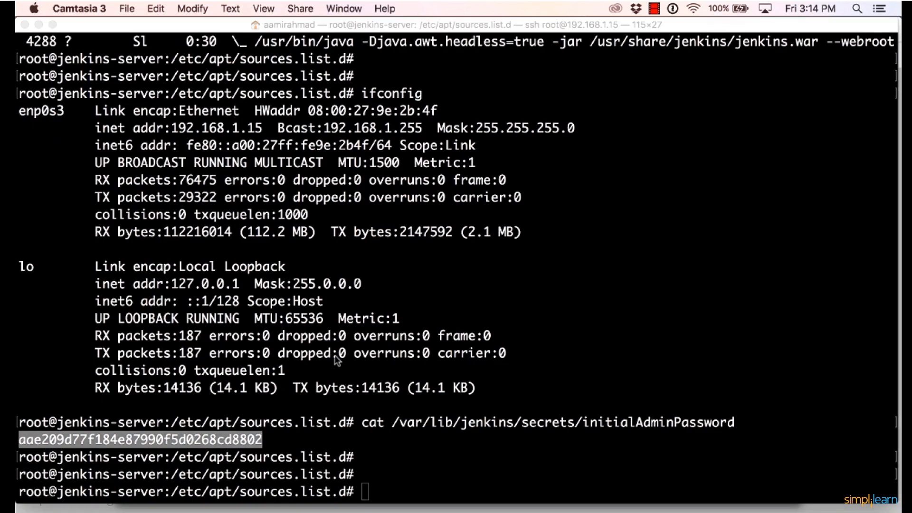
{"action": "key", "text": "ctrl+Up"}
{"action": "left_click", "coordinate": [457, 251]}
{"action": "left_click", "coordinate": [342, 350]}
{"action": "key", "text": "super+v"}
{"action": "left_click", "coordinate": [764, 481]}
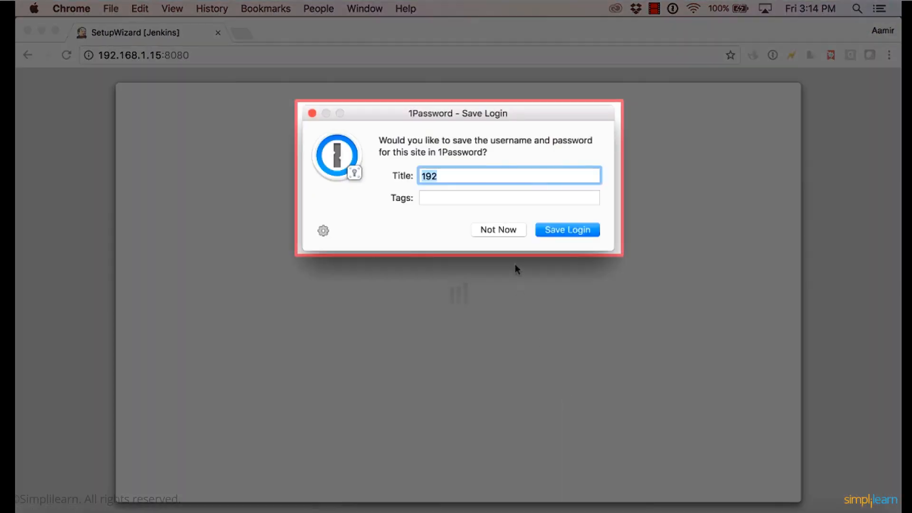
Decline saving the login in 1Password and choose to install the suggested Jenkins plugins.
{"action": "left_click", "coordinate": [507, 229]}
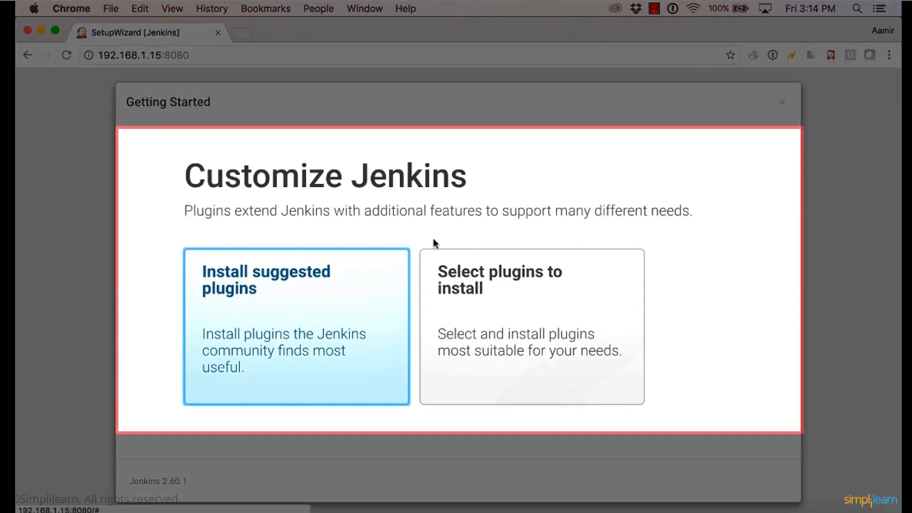
{"action": "left_click", "coordinate": [268, 310]}
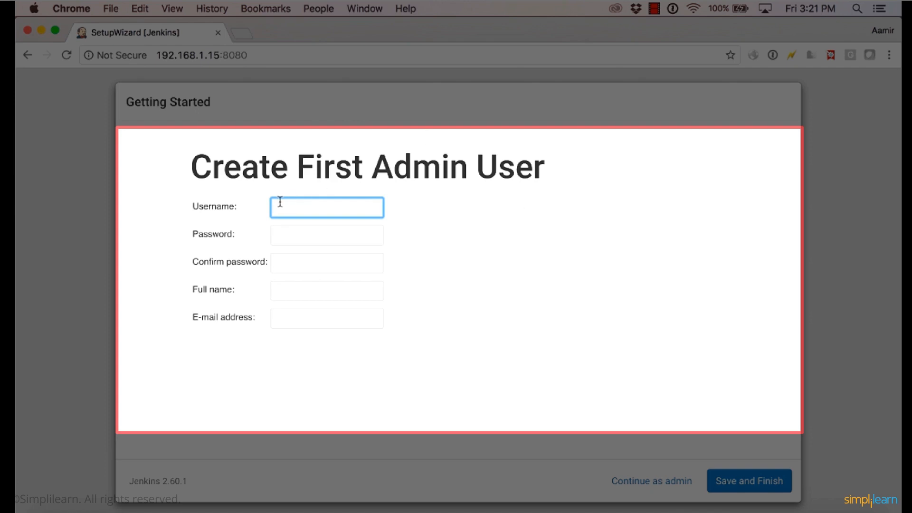
Enter admin as the first admin user's username and fill in the password and its confirmation.
{"action": "type", "text": "admin"}
{"action": "key", "text": "Tab"}
{"action": "type", "text": "password"}
{"action": "key", "text": "Tab"}
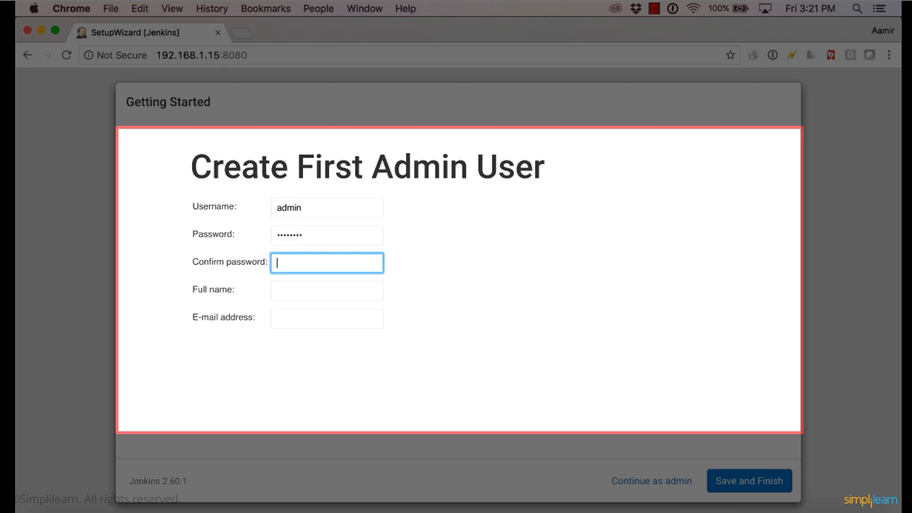
{"action": "type", "text": "password"}
{"action": "key", "text": "Tab"}
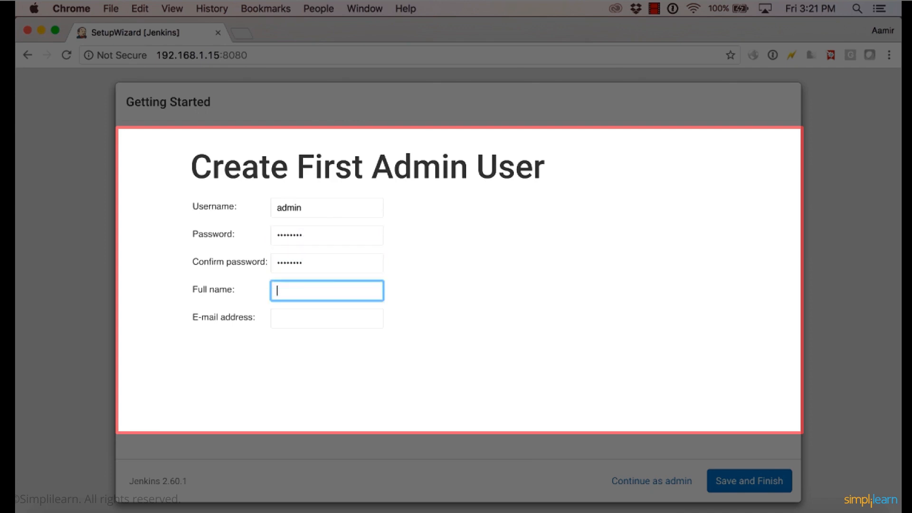
Set the full name to "Admin user", fill in the e-mail address, save the account, and start using Jenkins.
{"action": "type", "text": "Admin user"}
{"action": "key", "text": "Tab"}
{"action": "type", "text": "admin"}
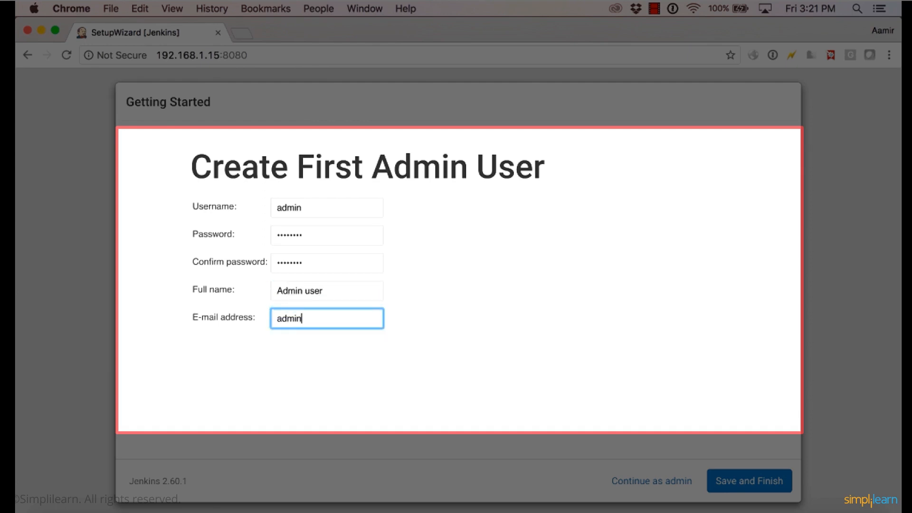
{"action": "type", "text": "@localhost.com"}
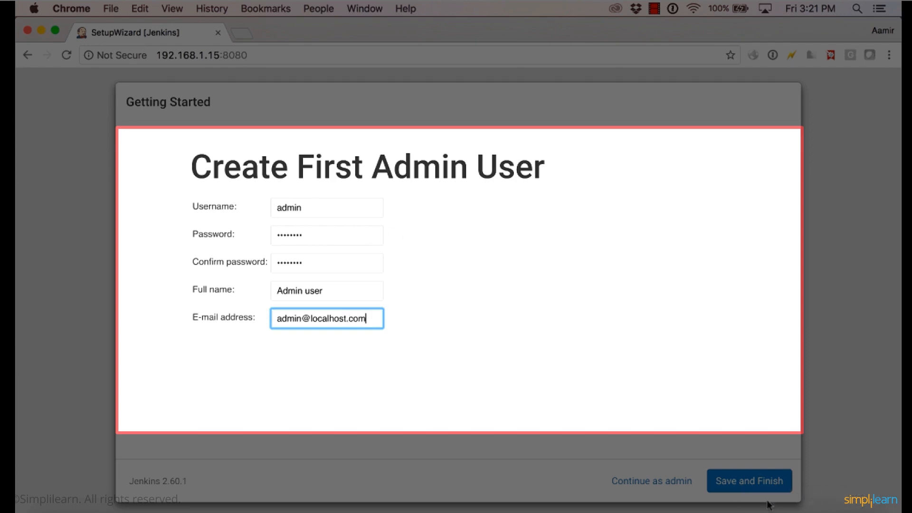
{"action": "left_click", "coordinate": [750, 491]}
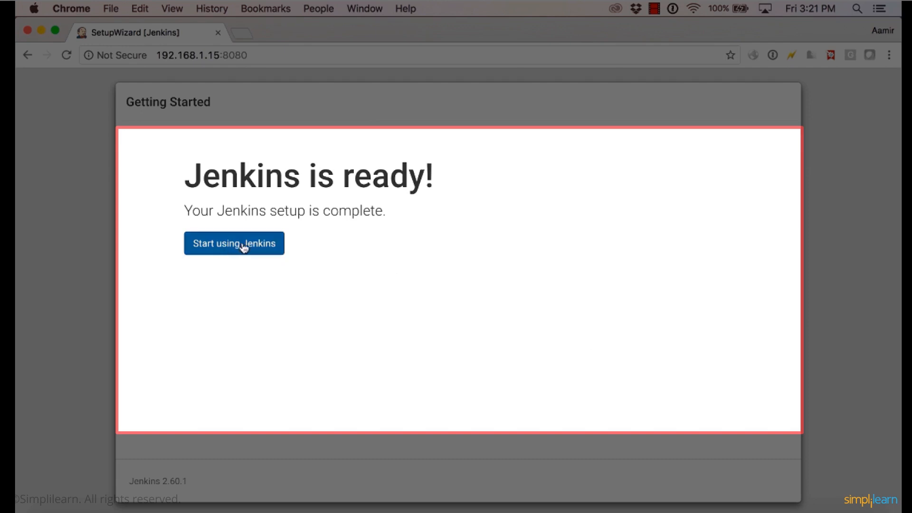
{"action": "left_click", "coordinate": [241, 246]}
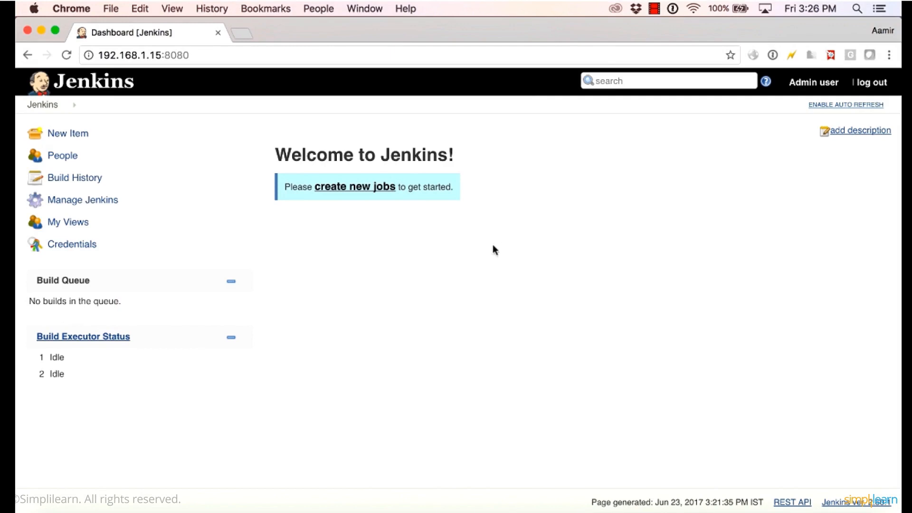
Open Configure Global Security from the Jenkins management page and examine the Security Realm and Authorization options.
{"action": "left_click", "coordinate": [108, 206]}
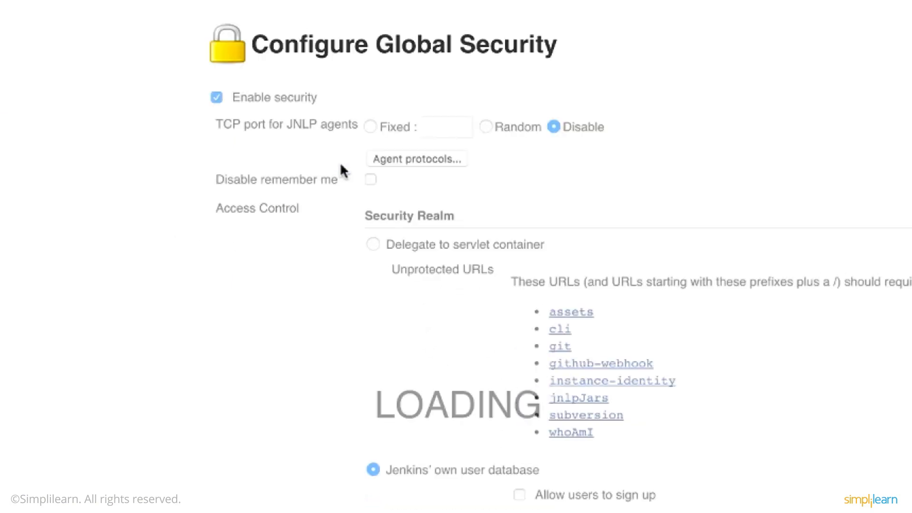
{"action": "scroll", "coordinate": [410, 166], "scroll_direction": "down", "scroll_amount": 8}
{"action": "scroll", "coordinate": [400, 375], "scroll_direction": "down", "scroll_amount": 5}
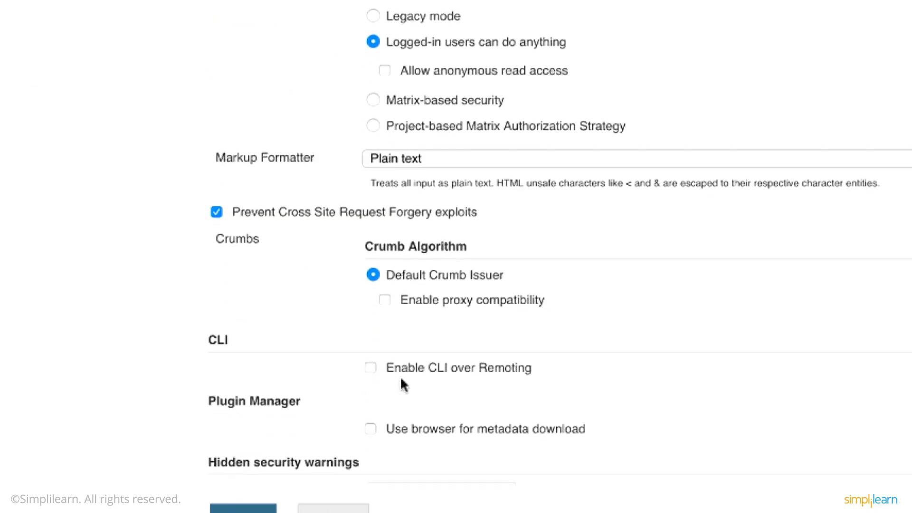
{"action": "scroll", "coordinate": [400, 375], "scroll_direction": "up", "scroll_amount": 6}
{"action": "scroll", "coordinate": [400, 376], "scroll_direction": "up", "scroll_amount": 4}
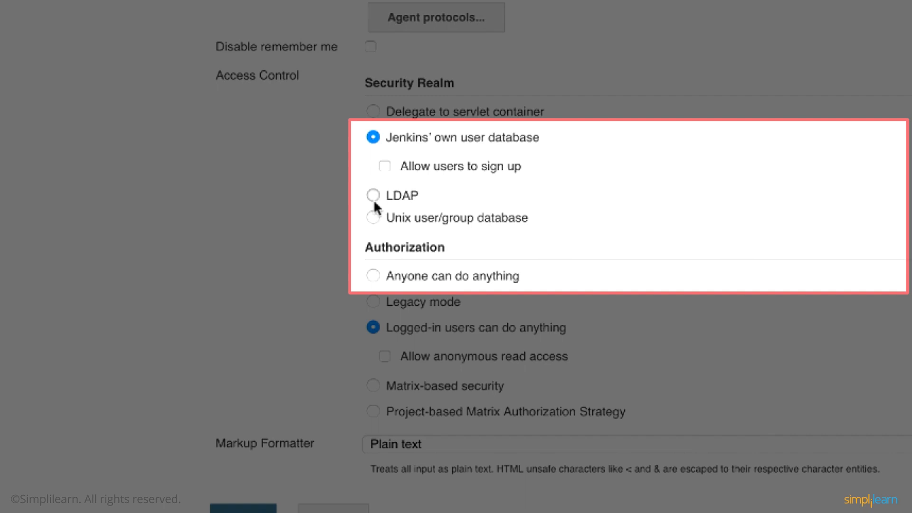
Preview the LDAP security realm's settings, and return the realm to Jenkins' own user database.
{"action": "left_click", "coordinate": [373, 195]}
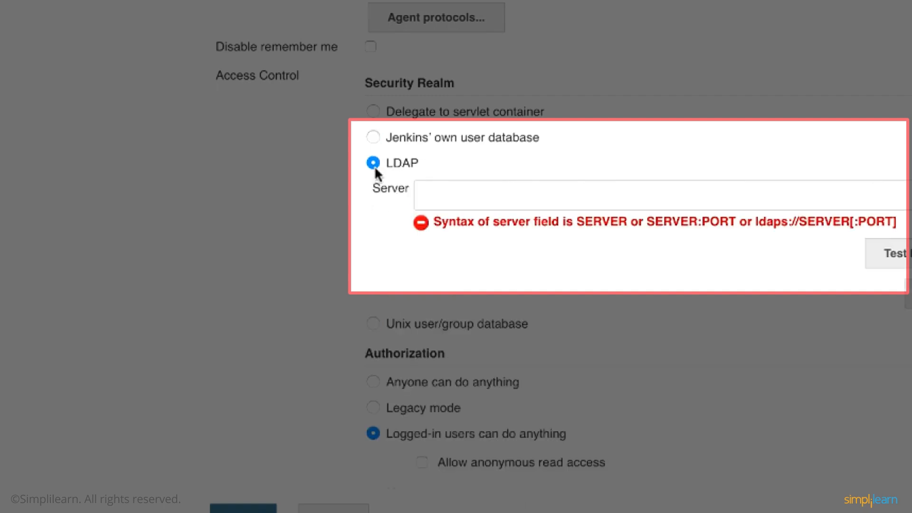
{"action": "left_click", "coordinate": [374, 137]}
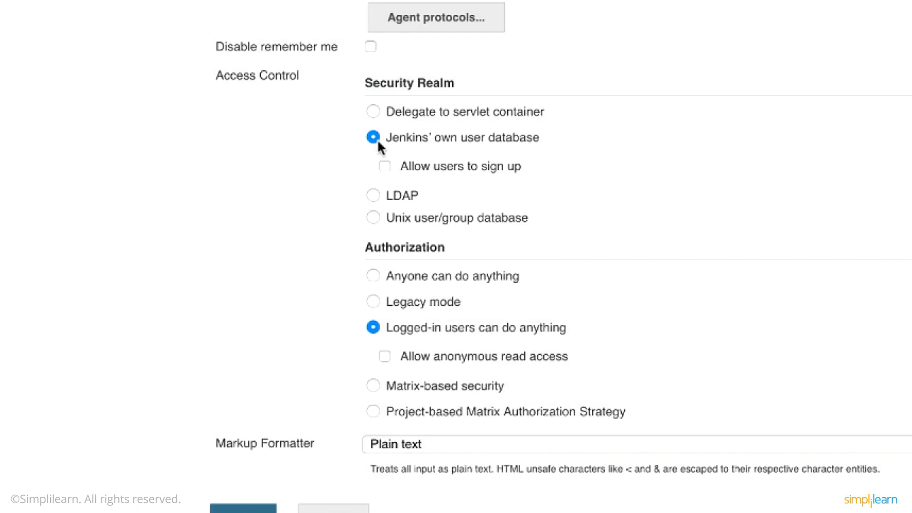
Set Authorization to Matrix-based security and look over the permission columns of its user/group matrix.
{"action": "scroll", "coordinate": [331, 200], "scroll_direction": "down", "scroll_amount": 3}
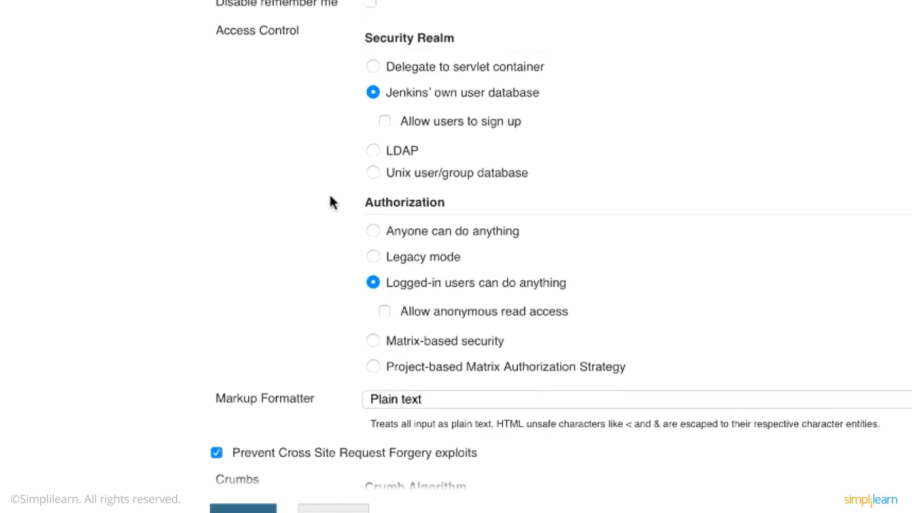
{"action": "scroll", "coordinate": [382, 299], "scroll_direction": "down", "scroll_amount": 1}
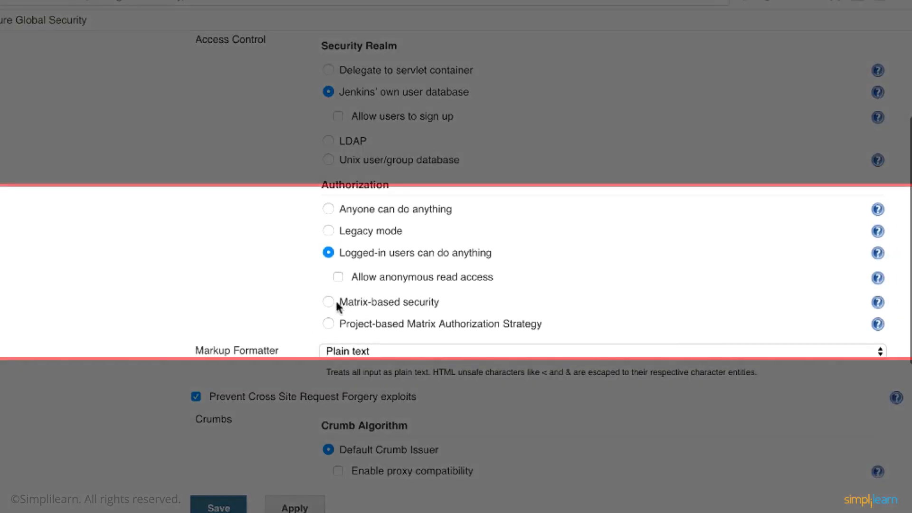
{"action": "left_click", "coordinate": [333, 303]}
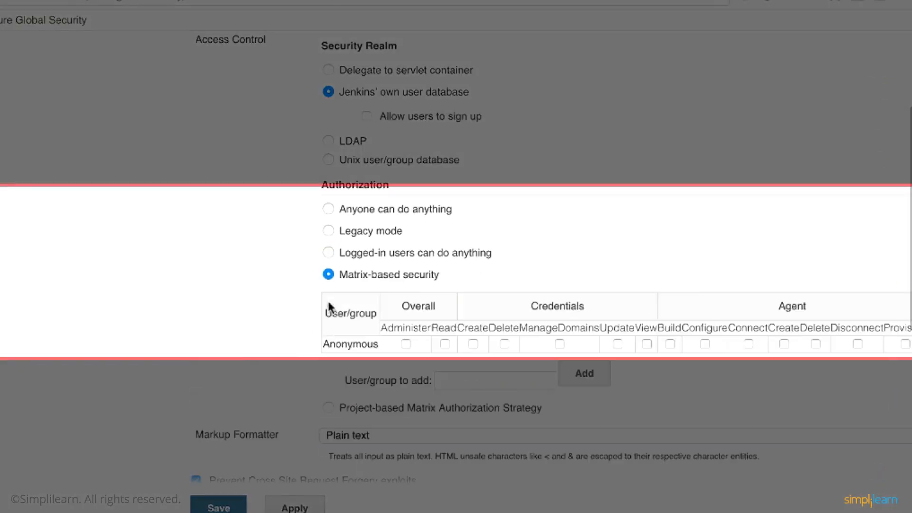
{"action": "scroll", "coordinate": [374, 307], "scroll_direction": "down", "scroll_amount": 3}
{"action": "left_click", "coordinate": [444, 304]}
{"action": "scroll", "coordinate": [446, 309], "scroll_direction": "right", "scroll_amount": 3}
{"action": "scroll", "coordinate": [446, 308], "scroll_direction": "right", "scroll_amount": 4}
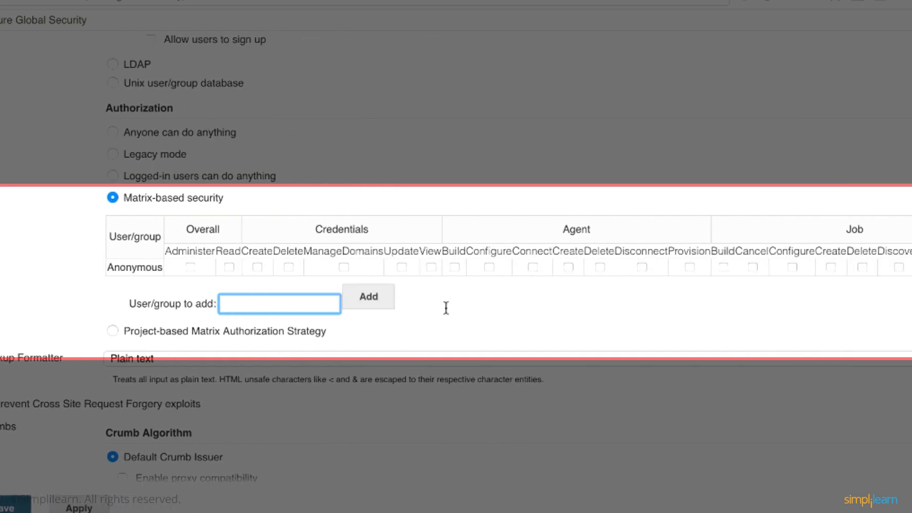
{"action": "double_click", "coordinate": [121, 232]}
{"action": "left_click", "coordinate": [228, 232]}
{"action": "scroll", "coordinate": [571, 210], "scroll_direction": "right", "scroll_amount": 6}
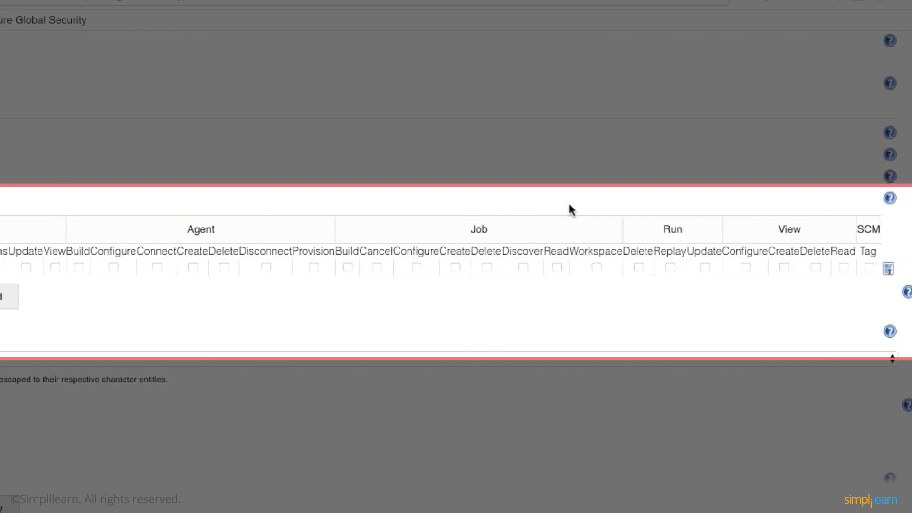
{"action": "scroll", "coordinate": [624, 244], "scroll_direction": "left", "scroll_amount": 8}
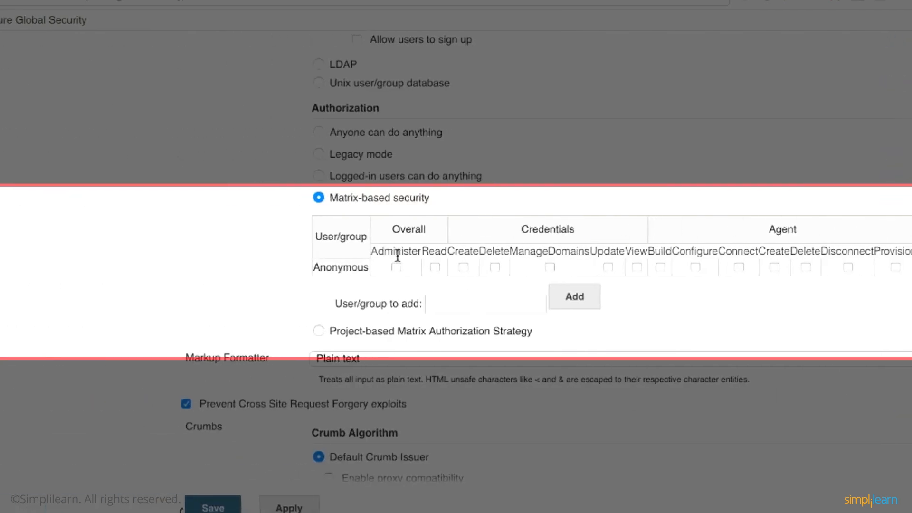
Add the user admin to the permission matrix and grant it the Overall Administer permission.
{"action": "left_click", "coordinate": [322, 299]}
{"action": "type", "text": "adi"}
{"action": "type", "text": "min"}
{"action": "left_click", "coordinate": [412, 304]}
{"action": "left_click", "coordinate": [225, 284]}
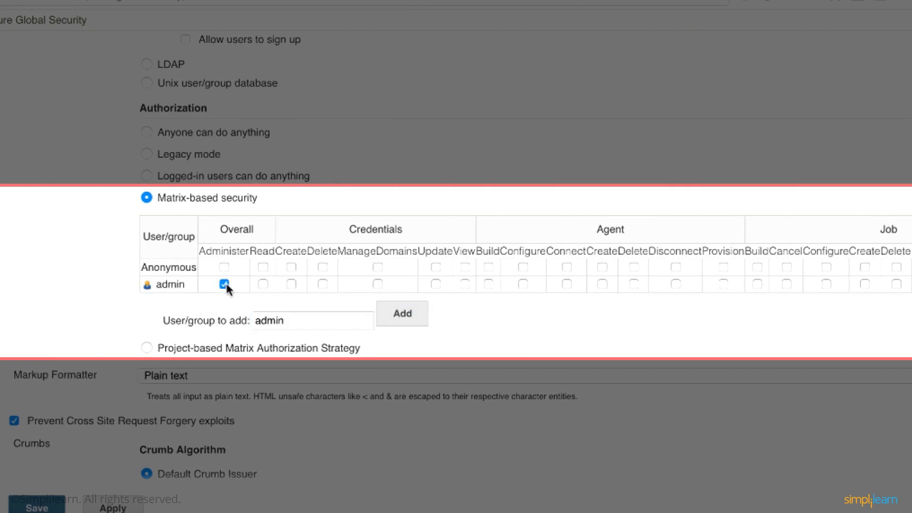
Allow users to sign up under Jenkins' own user database and save the global security settings.
{"action": "scroll", "coordinate": [257, 116], "scroll_direction": "up", "scroll_amount": 3}
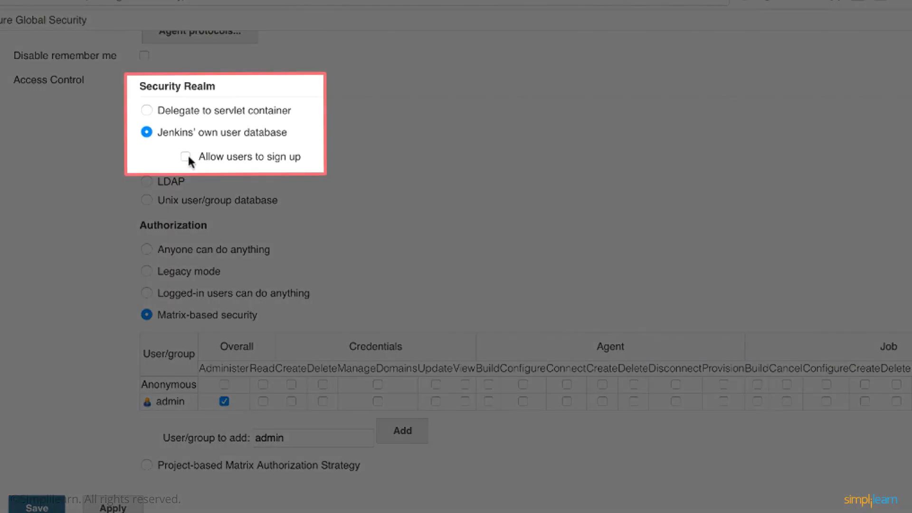
{"action": "left_click", "coordinate": [187, 158]}
{"action": "left_click", "coordinate": [54, 502]}
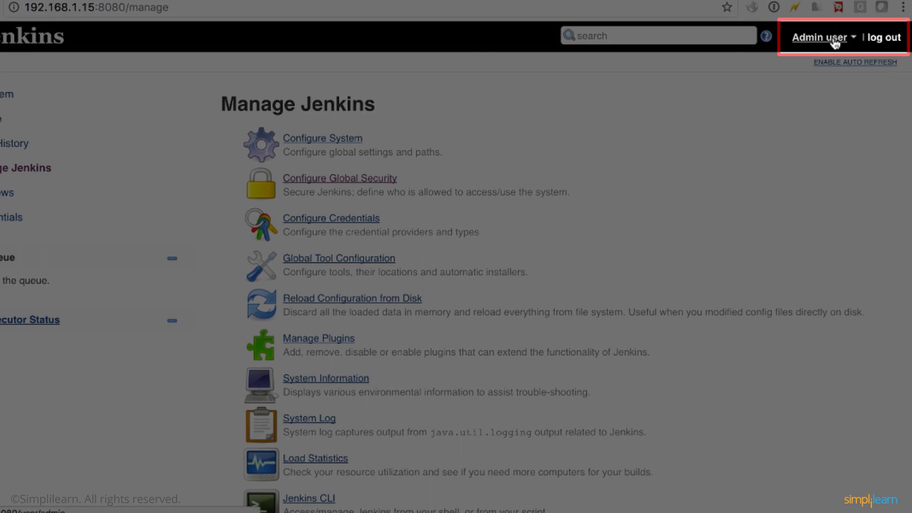
Log out of the admin account and open the form for creating a new account.
{"action": "left_click", "coordinate": [835, 42]}
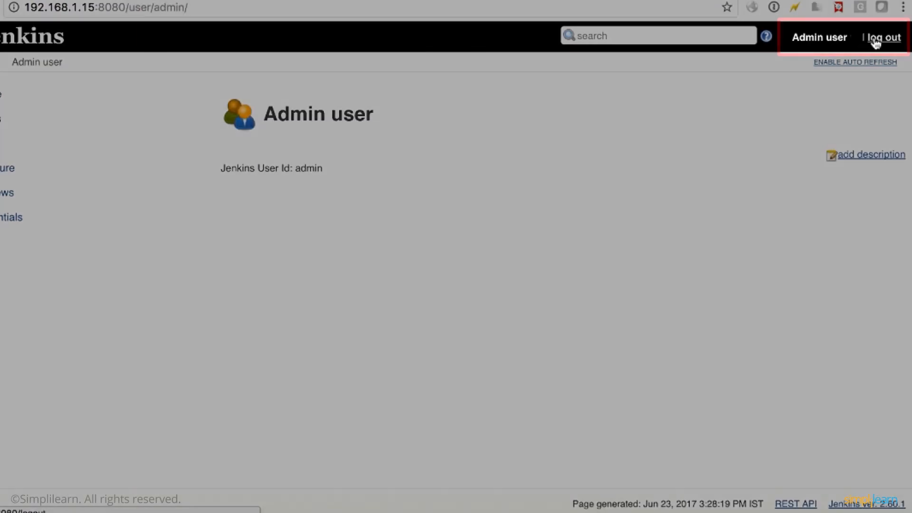
{"action": "left_click", "coordinate": [877, 39]}
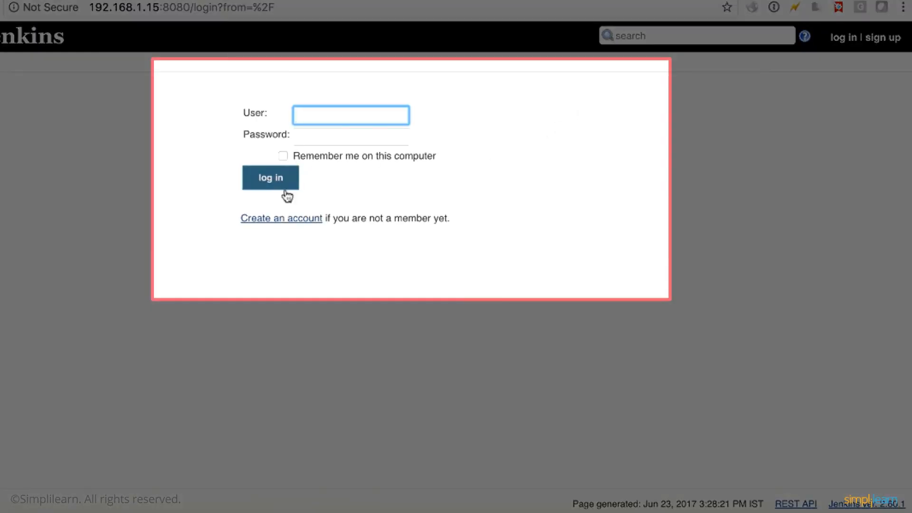
{"action": "left_click", "coordinate": [303, 222]}
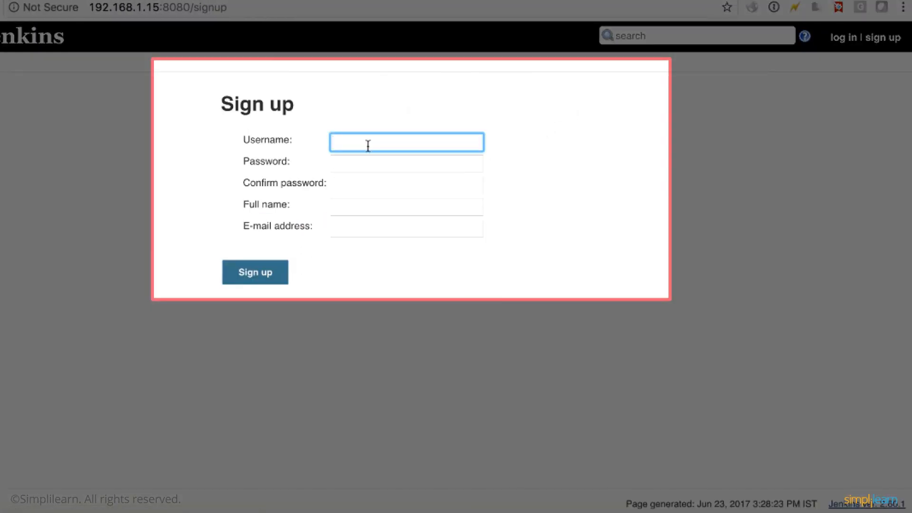
Enter Readonly as the new account's username and fill in the password and its confirmation.
{"action": "type", "text": "Readonly"}
{"action": "left_click", "coordinate": [365, 168]}
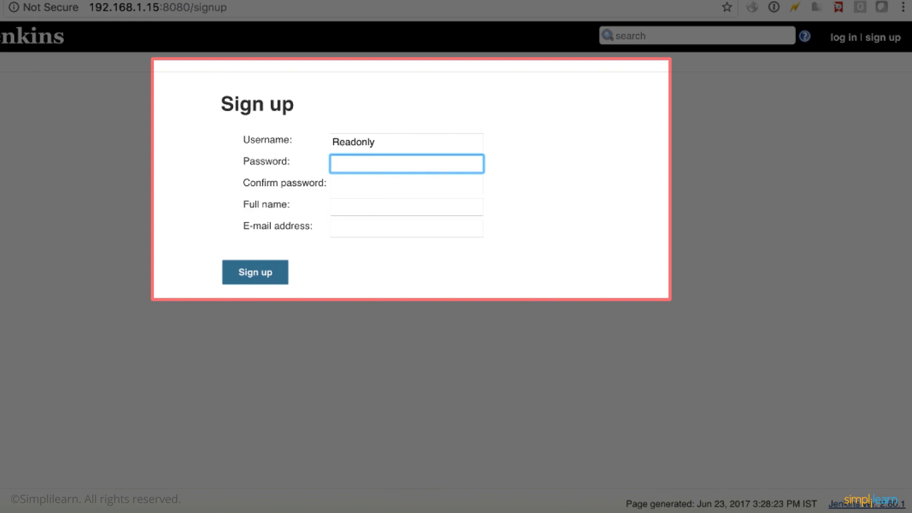
{"action": "type", "text": "y"}
{"action": "key", "text": "Tab"}
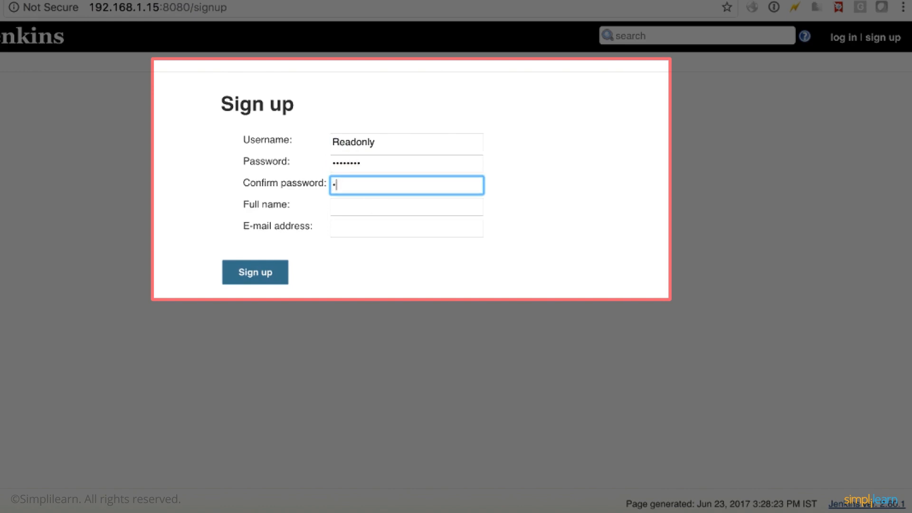
{"action": "key", "text": "Tab"}
Set the new account's full name to "Read Only" and fill in its e-mail address.
{"action": "type", "text": "Read Onlu"}
{"action": "key", "text": "Tab"}
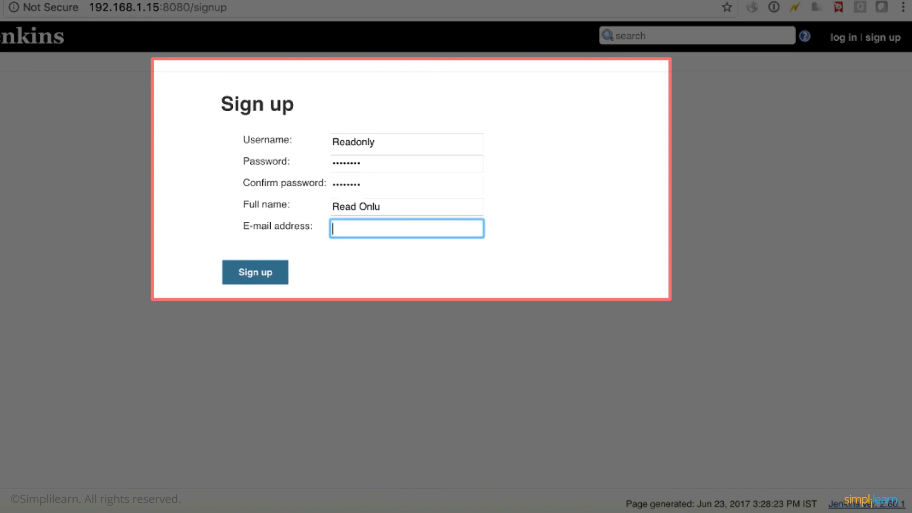
{"action": "left_click", "coordinate": [381, 206]}
{"action": "key", "text": "Tab"}
{"action": "type", "text": "readonly@localhost.com"}
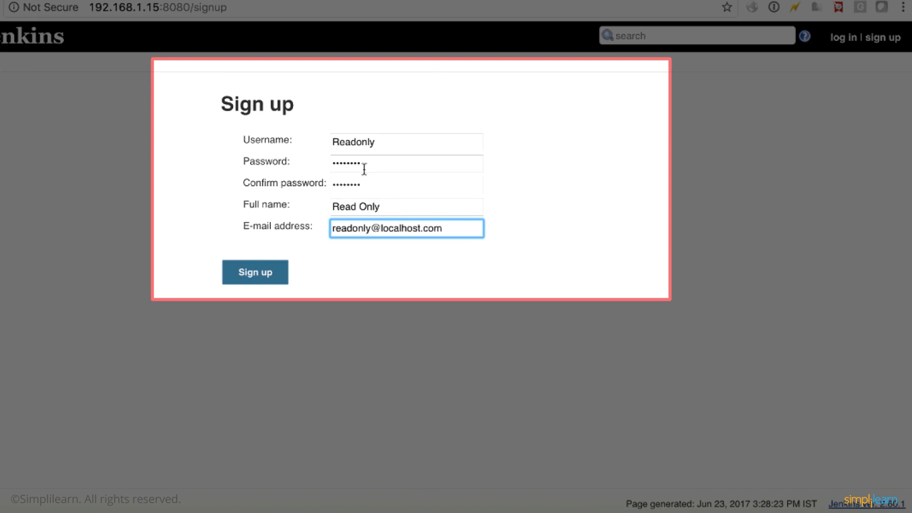
Submit the sign-up without saving the login in 1Password, and go to the Jenkins top page.
{"action": "left_click", "coordinate": [283, 272]}
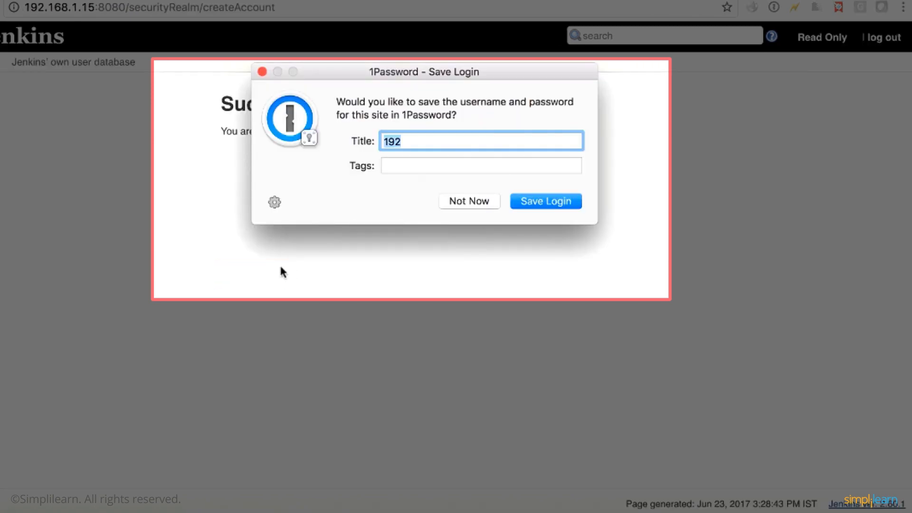
{"action": "left_click", "coordinate": [460, 204]}
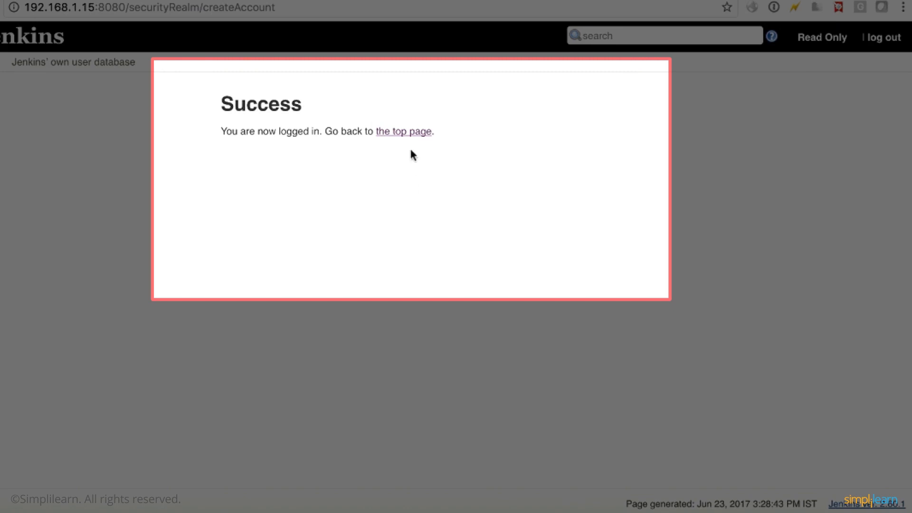
{"action": "left_click", "coordinate": [405, 133]}
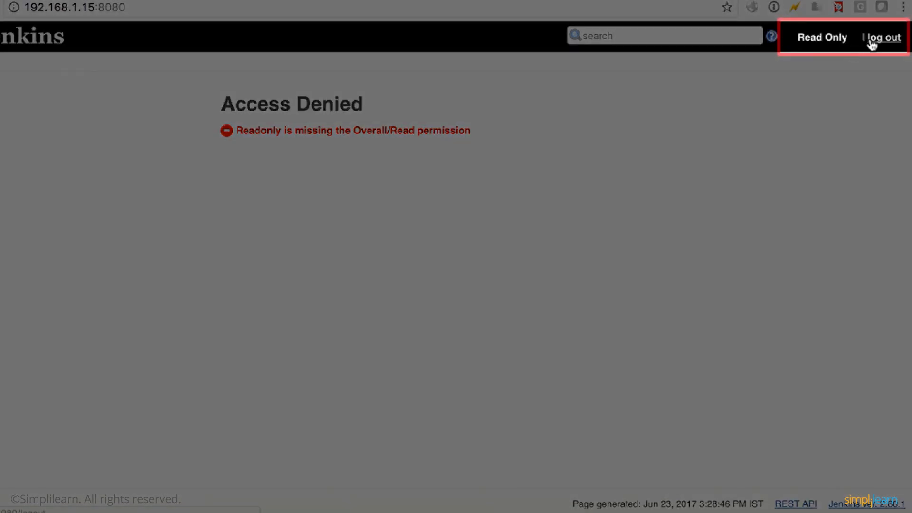
Log out of the Readonly account and log back in as admin with the account password.
{"action": "left_click", "coordinate": [872, 44]}
{"action": "left_click", "coordinate": [383, 112]}
{"action": "type", "text": "admin"}
{"action": "key", "text": "Tab"}
{"action": "type", "text": "ad"}
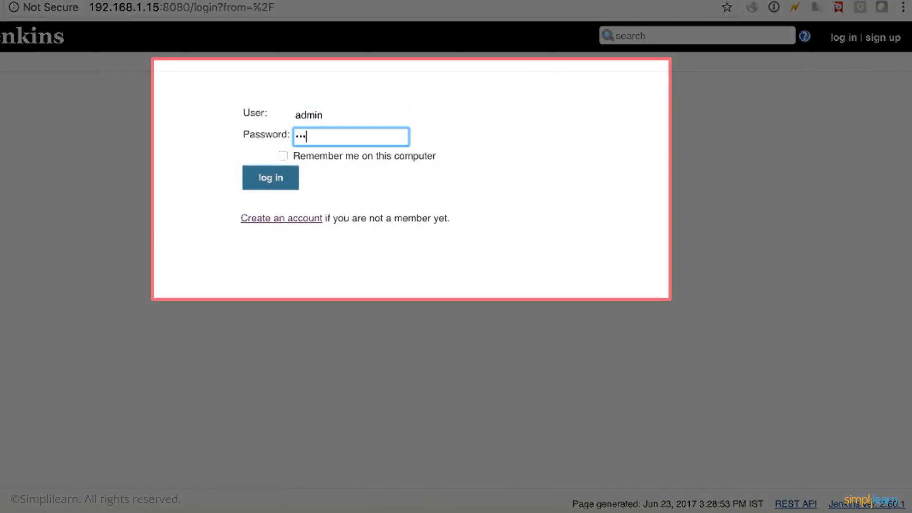
{"action": "left_click", "coordinate": [282, 175]}
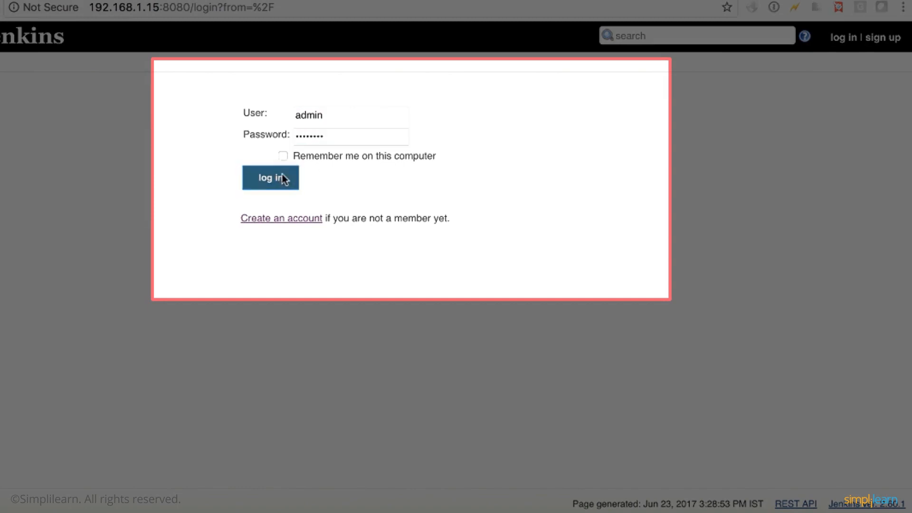
{"action": "left_click", "coordinate": [476, 199]}
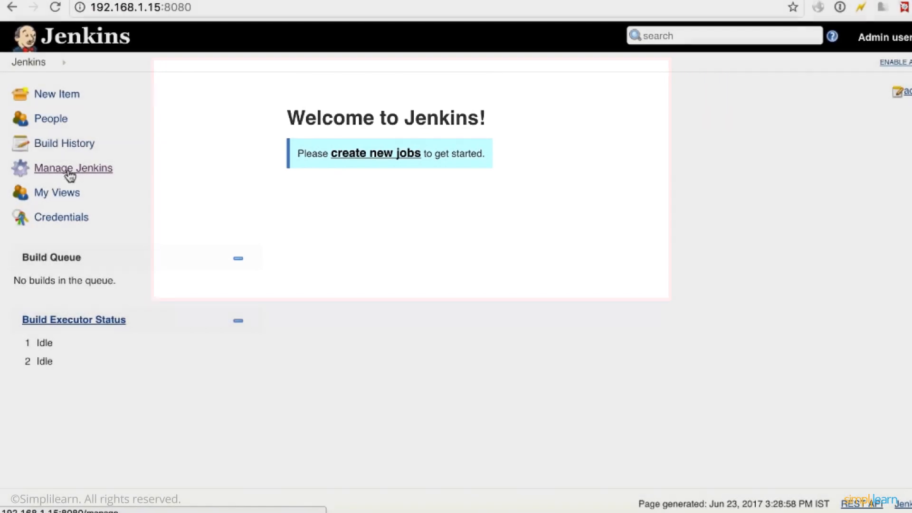
Open Configure Global Security and add the user readonly to the matrix-based security table.
{"action": "left_click", "coordinate": [72, 171]}
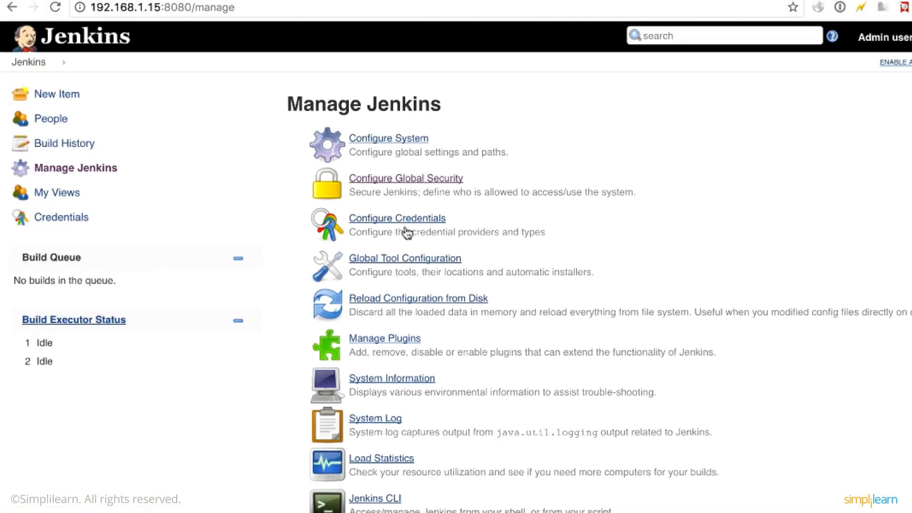
{"action": "left_click", "coordinate": [411, 181]}
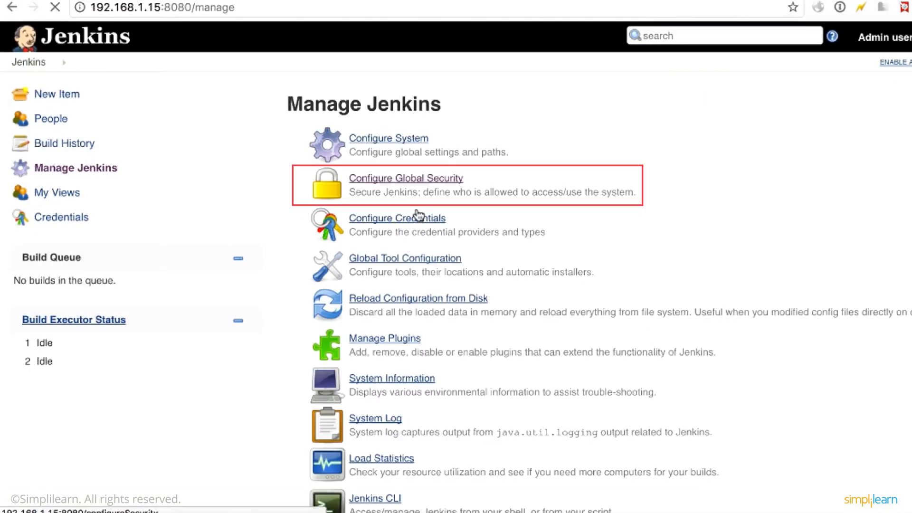
{"action": "scroll", "coordinate": [417, 223], "scroll_direction": "down", "scroll_amount": 7}
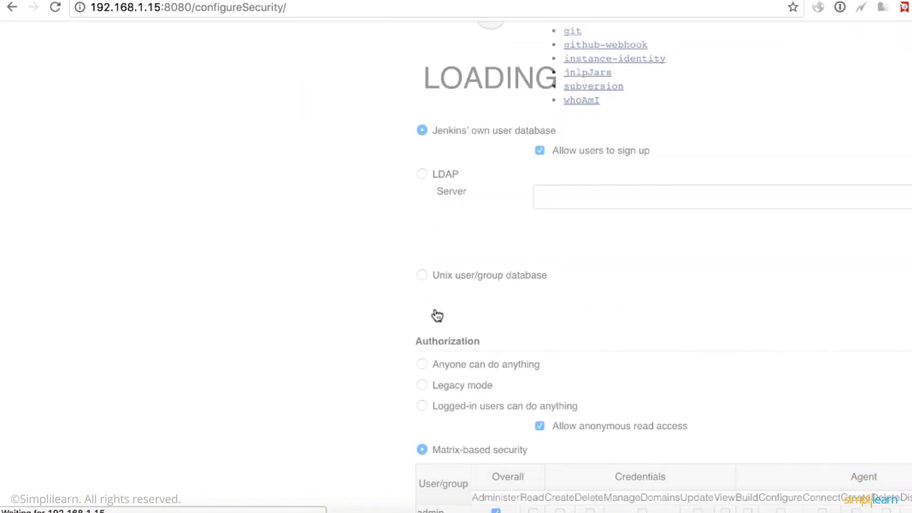
{"action": "scroll", "coordinate": [434, 312], "scroll_direction": "up", "scroll_amount": 4}
{"action": "left_click", "coordinate": [473, 290]}
{"action": "type", "text": "readonly"}
{"action": "left_click", "coordinate": [603, 294]}
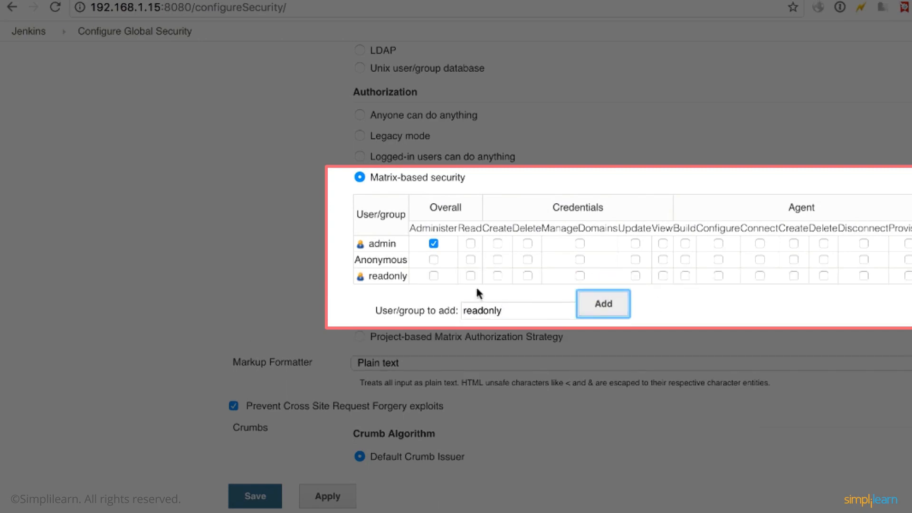
Grant readonly the Overall Read permission and save the global security settings.
{"action": "left_click", "coordinate": [470, 275]}
{"action": "left_click", "coordinate": [311, 496]}
{"action": "left_click", "coordinate": [255, 496]}
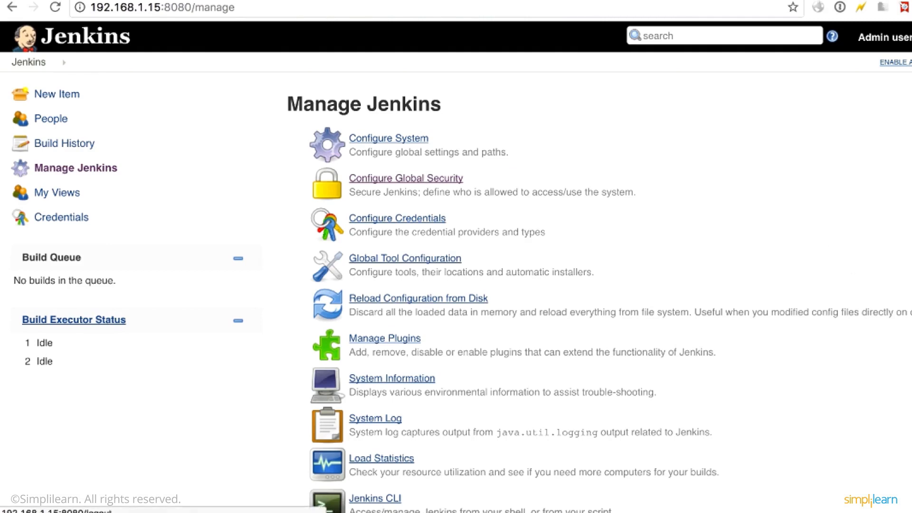
Open Global Tool Configuration from the Jenkins management page.
{"action": "left_click", "coordinate": [81, 43]}
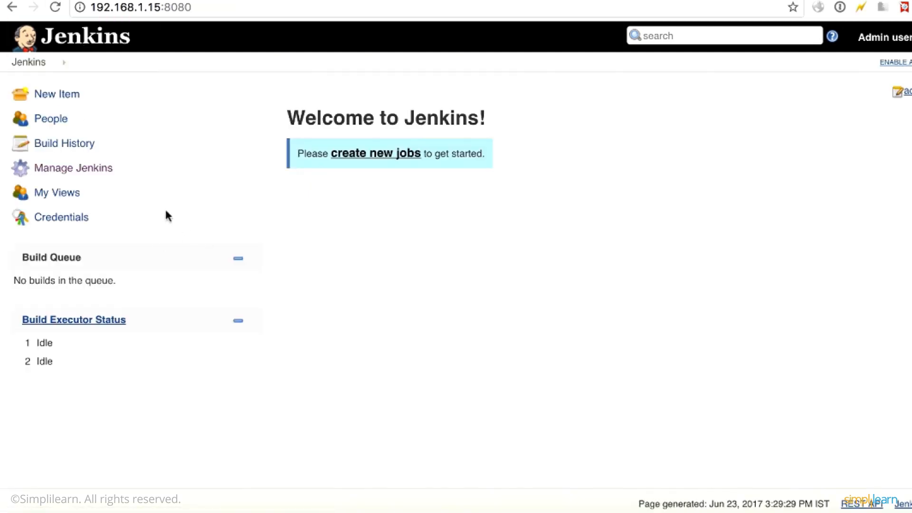
{"action": "left_click", "coordinate": [76, 169]}
{"action": "left_click", "coordinate": [379, 258]}
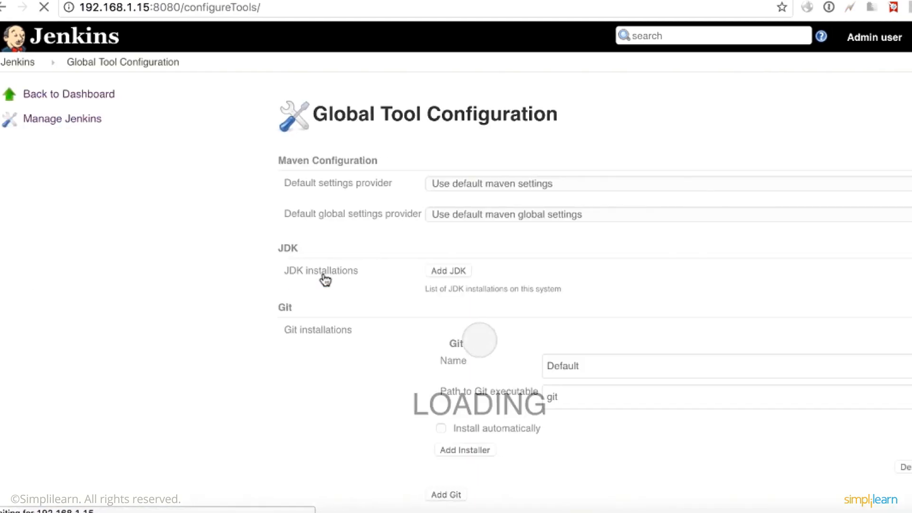
Add a JDK installation named Java with automatic installation of Java SE Development Kit 8u131 and accept its license agreement.
{"action": "scroll", "coordinate": [286, 266], "scroll_direction": "down", "scroll_amount": 3}
{"action": "left_click", "coordinate": [398, 195]}
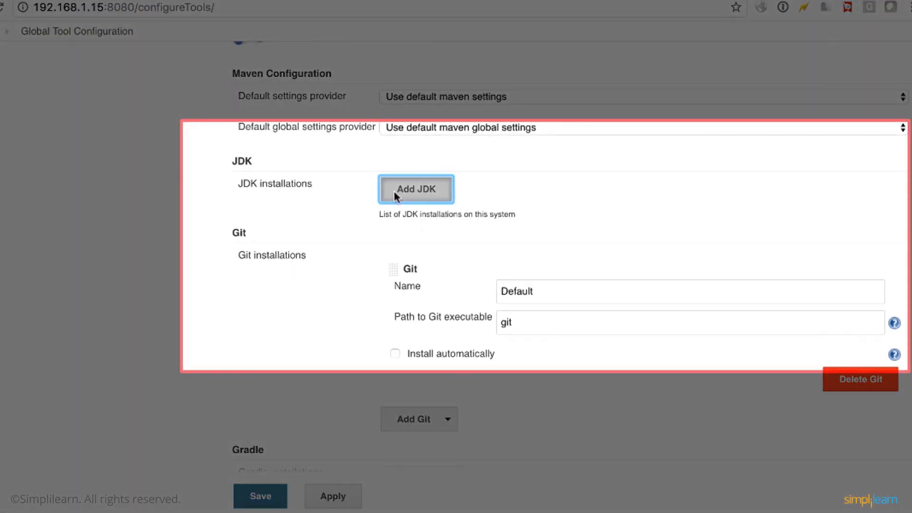
{"action": "left_click", "coordinate": [531, 214]}
{"action": "type", "text": "Java"}
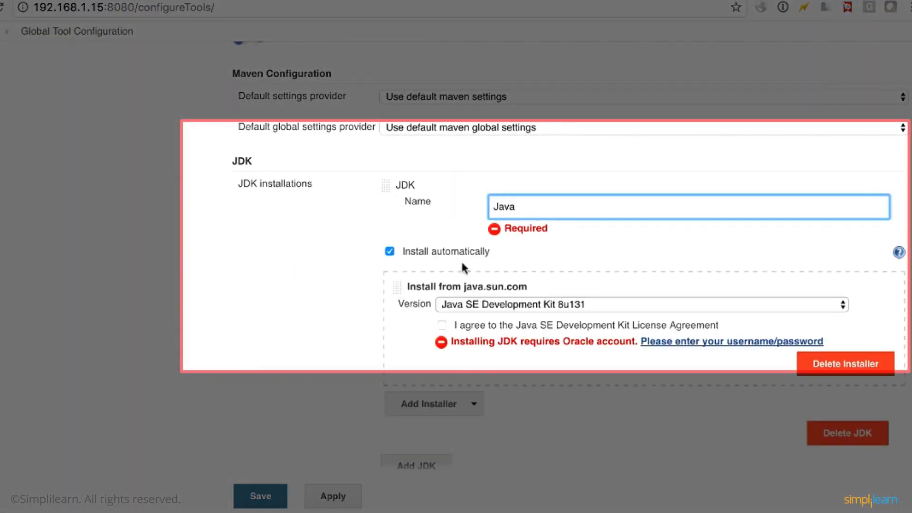
{"action": "scroll", "coordinate": [461, 264], "scroll_direction": "down", "scroll_amount": 2}
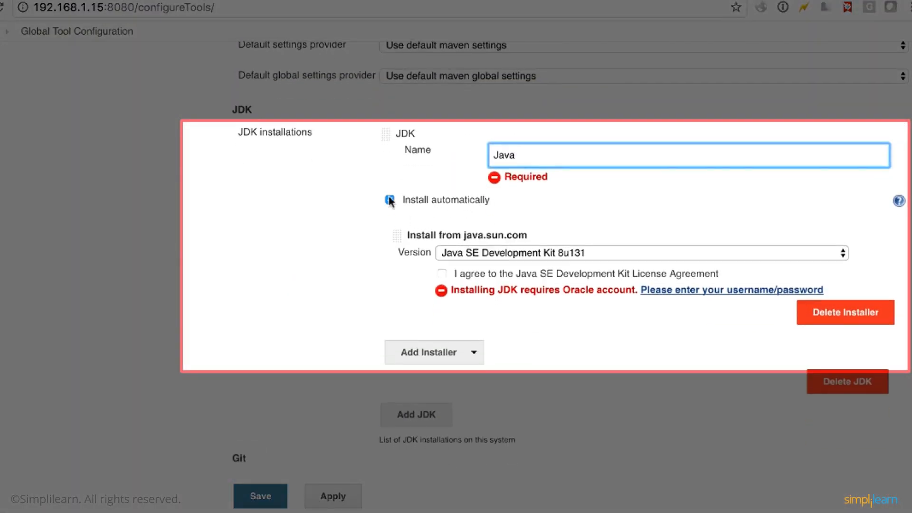
{"action": "left_click", "coordinate": [442, 280]}
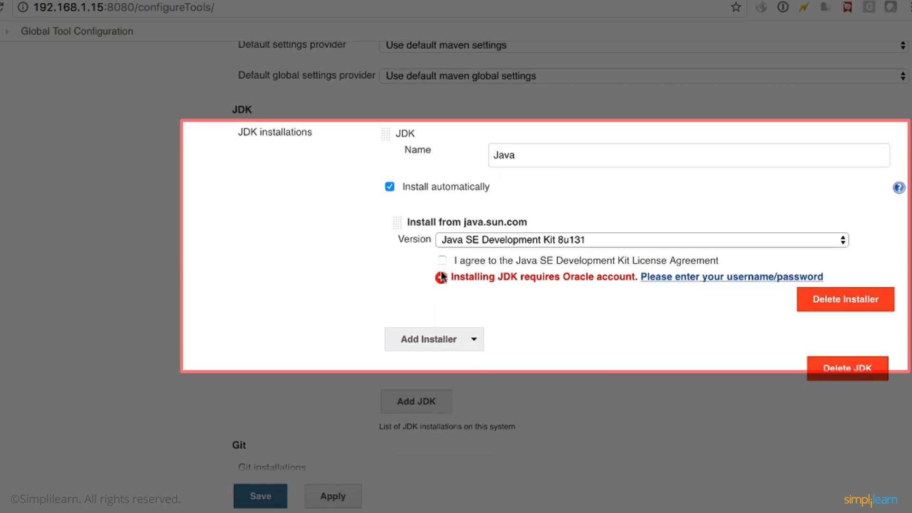
{"action": "left_click", "coordinate": [441, 261]}
Enable automatic installation for the Default Git installation.
{"action": "scroll", "coordinate": [642, 318], "scroll_direction": "down", "scroll_amount": 4}
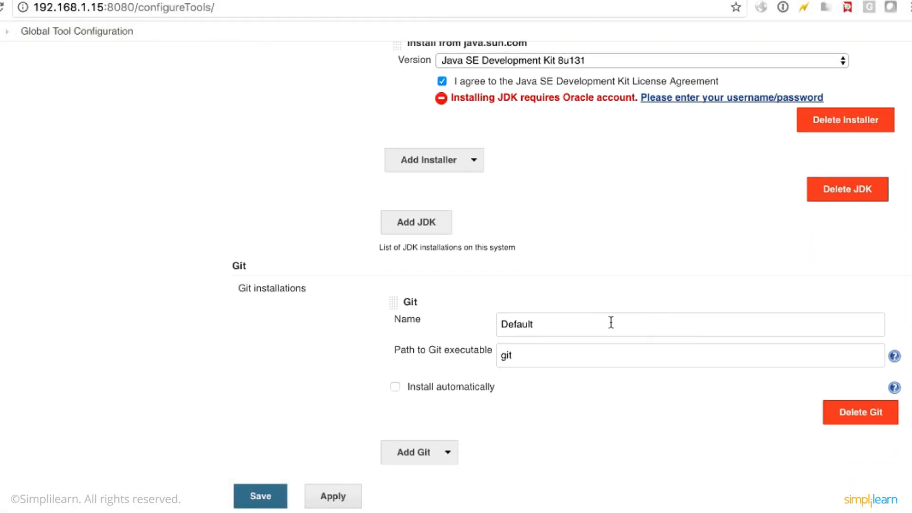
{"action": "scroll", "coordinate": [448, 307], "scroll_direction": "down", "scroll_amount": 2}
{"action": "left_click", "coordinate": [395, 294]}
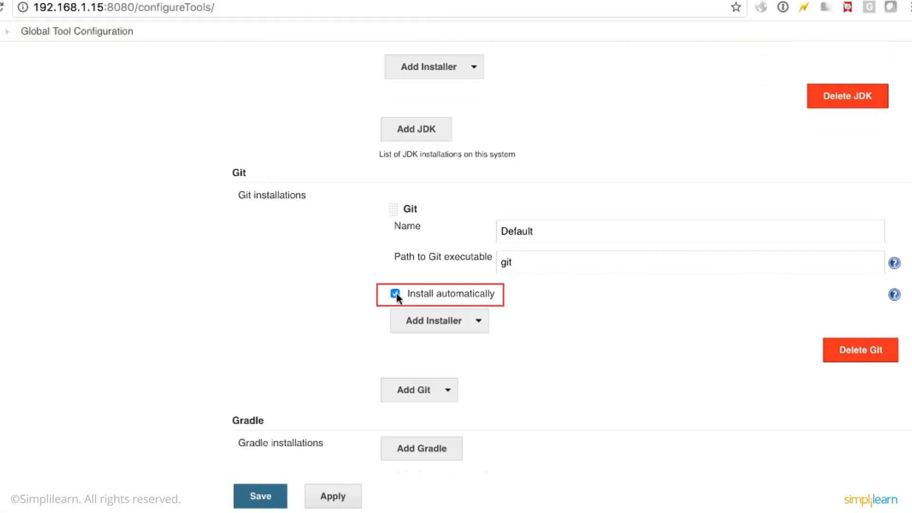
Add a Gradle installation named gradle, installed automatically from Gradle.org in version 4.1-milestone-1.
{"action": "scroll", "coordinate": [397, 298], "scroll_direction": "down", "scroll_amount": 5}
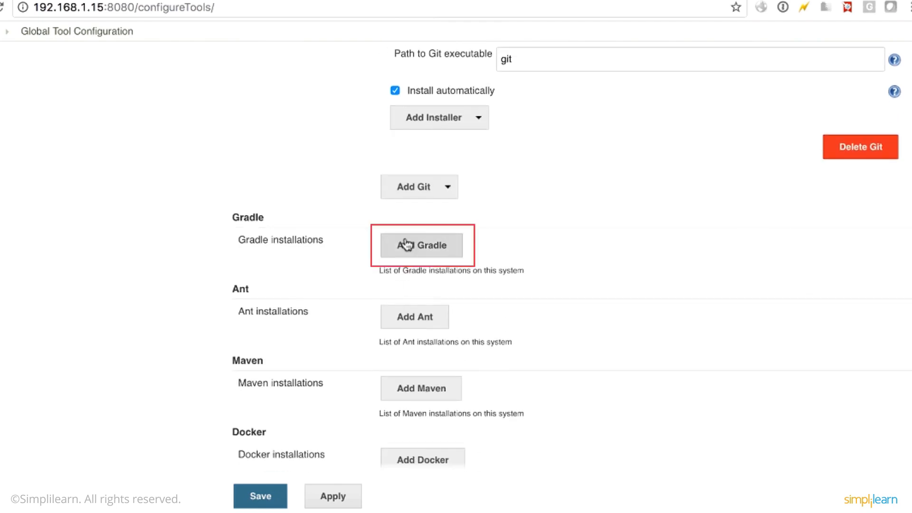
{"action": "left_click", "coordinate": [405, 244]}
{"action": "scroll", "coordinate": [440, 206], "scroll_direction": "down", "scroll_amount": 1}
{"action": "left_click", "coordinate": [442, 214]}
{"action": "type", "text": "gradle"}
{"action": "scroll", "coordinate": [513, 297], "scroll_direction": "down", "scroll_amount": 1}
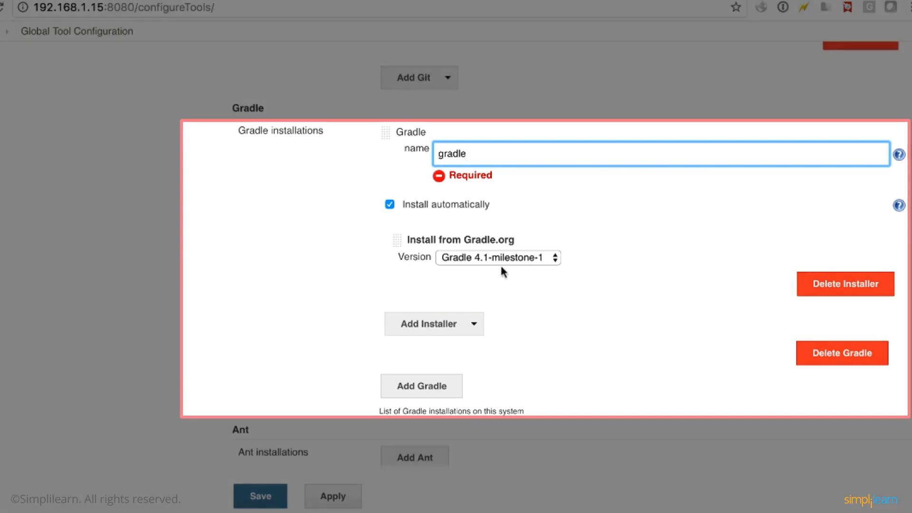
Add an Ant installation named ant, installed automatically from Apache in version 1.10.1.
{"action": "scroll", "coordinate": [503, 269], "scroll_direction": "down", "scroll_amount": 5}
{"action": "left_click", "coordinate": [422, 231]}
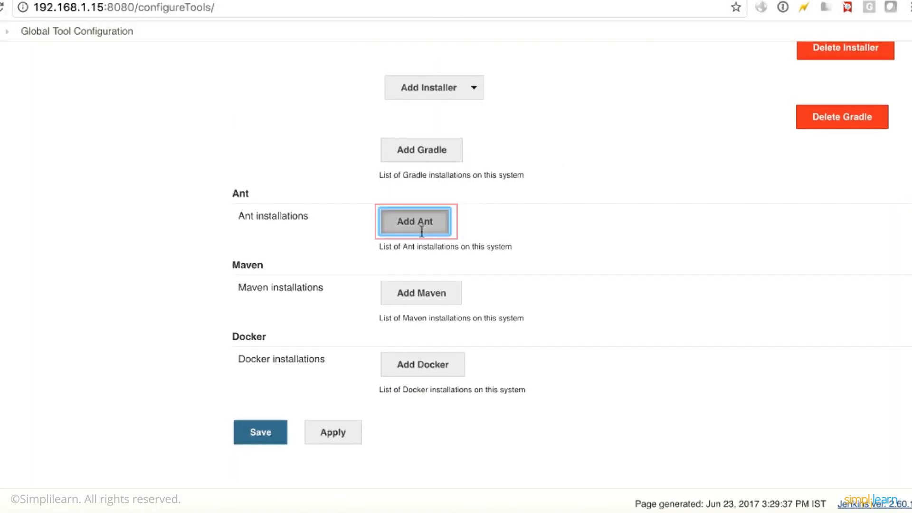
{"action": "left_click", "coordinate": [430, 227]}
{"action": "type", "text": "ant"}
{"action": "scroll", "coordinate": [383, 358], "scroll_direction": "down", "scroll_amount": 3}
Add a Maven installation named maven, installed automatically from Apache in version 3.5.0.
{"action": "scroll", "coordinate": [397, 391], "scroll_direction": "down", "scroll_amount": 2}
{"action": "left_click", "coordinate": [422, 287]}
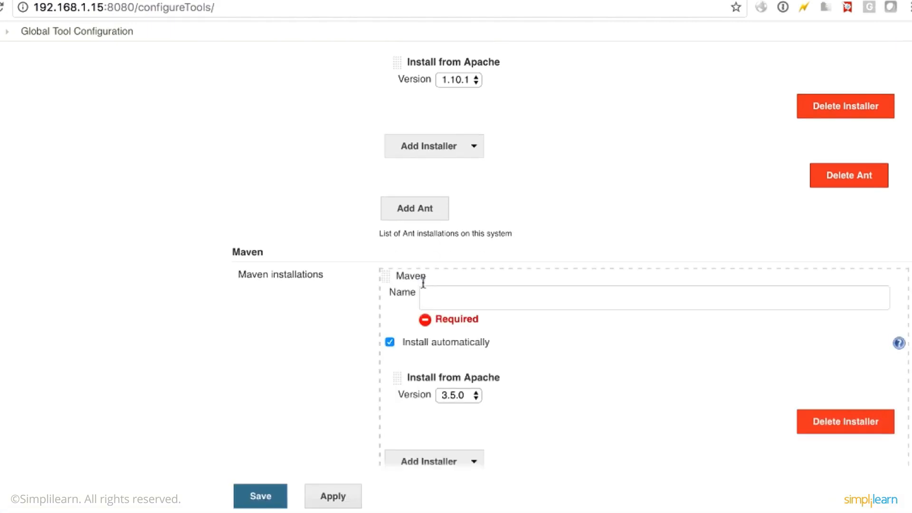
{"action": "left_click", "coordinate": [430, 295]}
{"action": "type", "text": "mabve"}
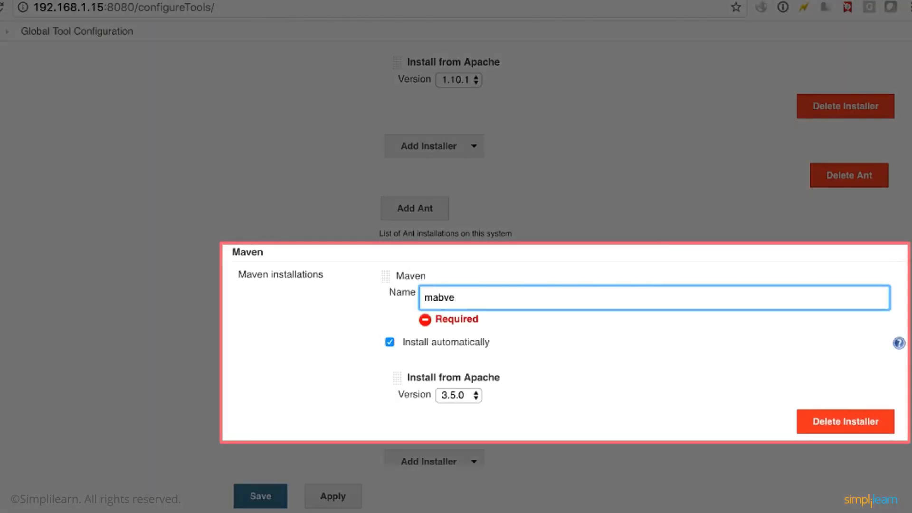
{"action": "type", "text": "nn"}
{"action": "scroll", "coordinate": [353, 317], "scroll_direction": "down", "scroll_amount": 5}
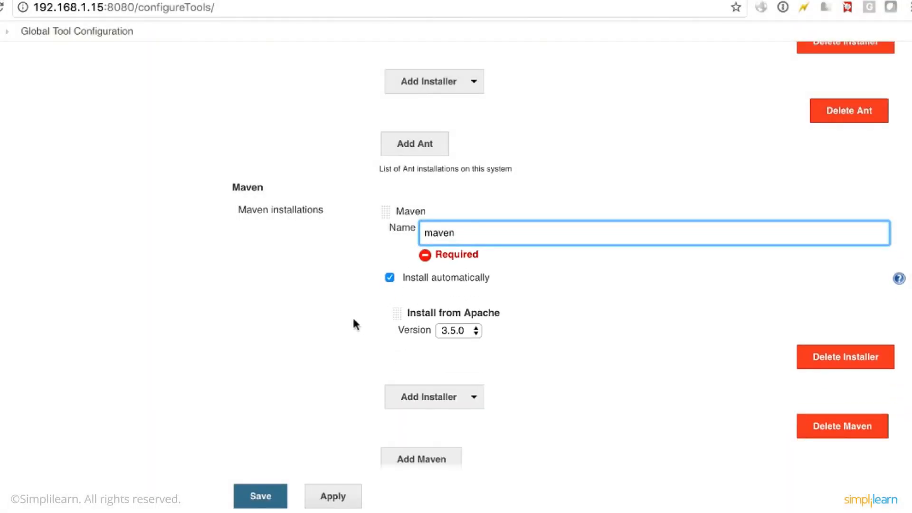
Add a Docker installation named docker to the global tools.
{"action": "scroll", "coordinate": [353, 319], "scroll_direction": "down", "scroll_amount": 1}
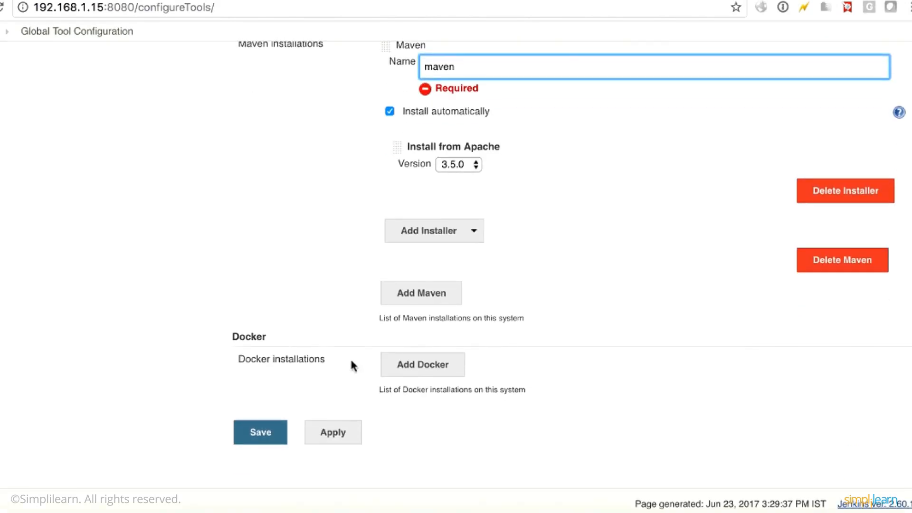
{"action": "left_click", "coordinate": [439, 364]}
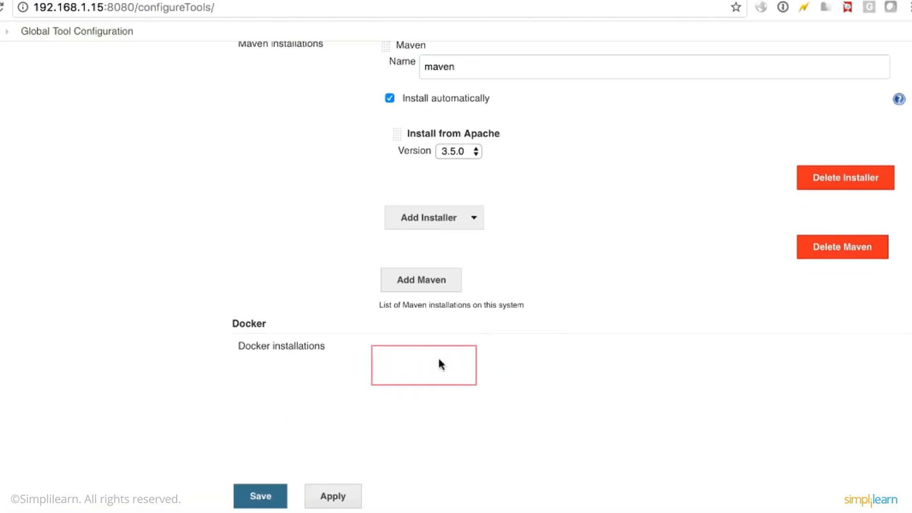
{"action": "left_click", "coordinate": [477, 366]}
{"action": "type", "text": "docker"}
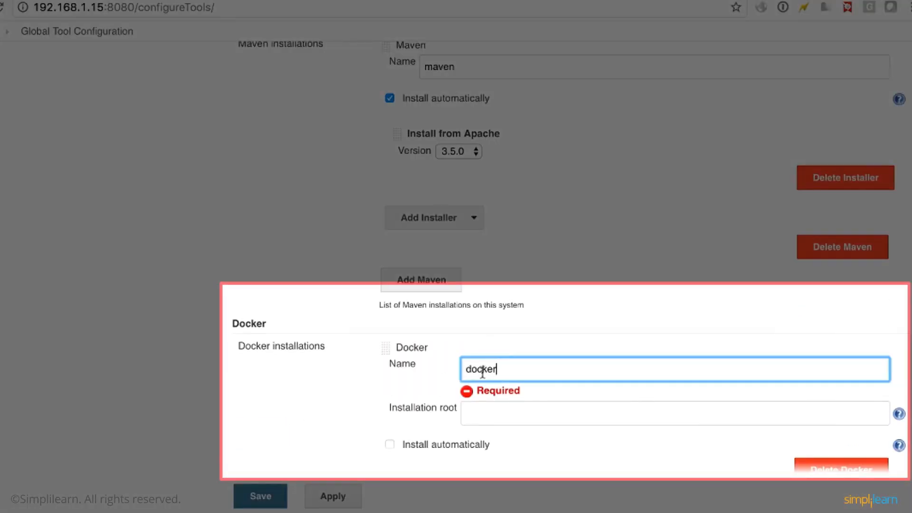
{"action": "scroll", "coordinate": [485, 401], "scroll_direction": "down", "scroll_amount": 1}
Set the Docker installation root to /opt, enable its automatic installation, and save the global tool configuration.
{"action": "left_click", "coordinate": [489, 382]}
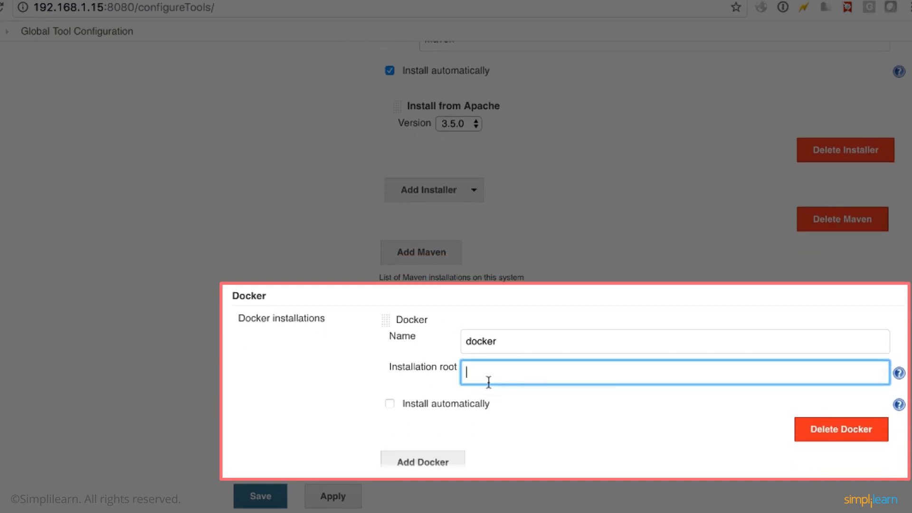
{"action": "type", "text": "/hom"}
{"action": "key", "text": "BackSpace"}
{"action": "key", "text": "BackSpace"}
{"action": "key", "text": "BackSpace"}
{"action": "type", "text": "opt"}
{"action": "scroll", "coordinate": [430, 394], "scroll_direction": "down", "scroll_amount": 2}
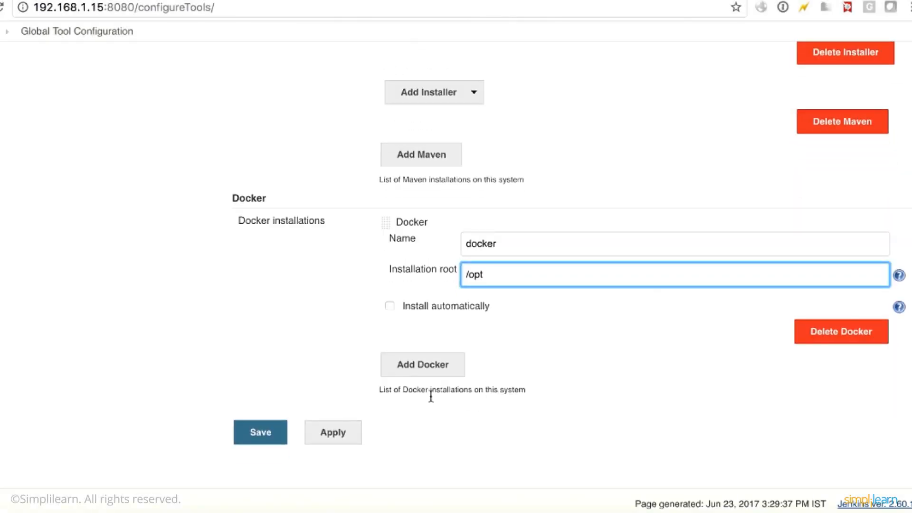
{"action": "left_click", "coordinate": [390, 306]}
{"action": "left_click", "coordinate": [253, 473]}
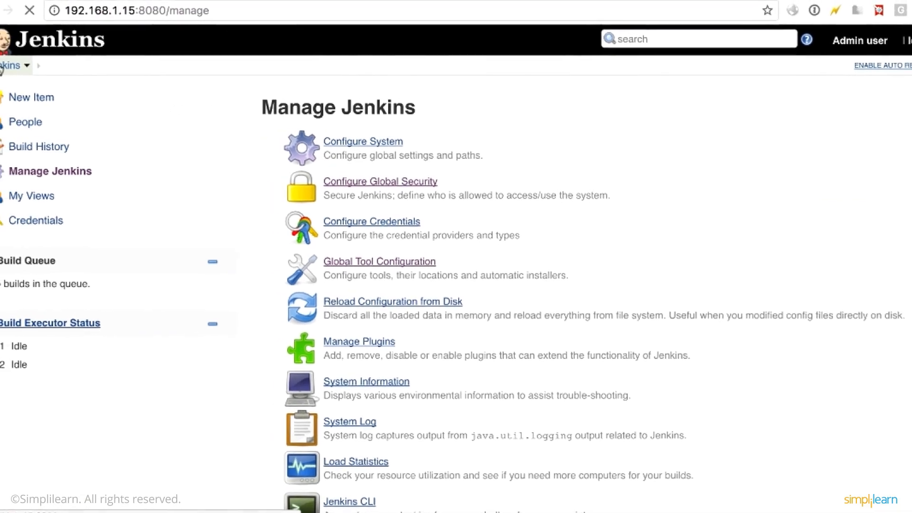
Create a new Freestyle project named "Sample Hello world" from the Jenkins dashboard.
{"action": "left_click", "coordinate": [18, 70]}
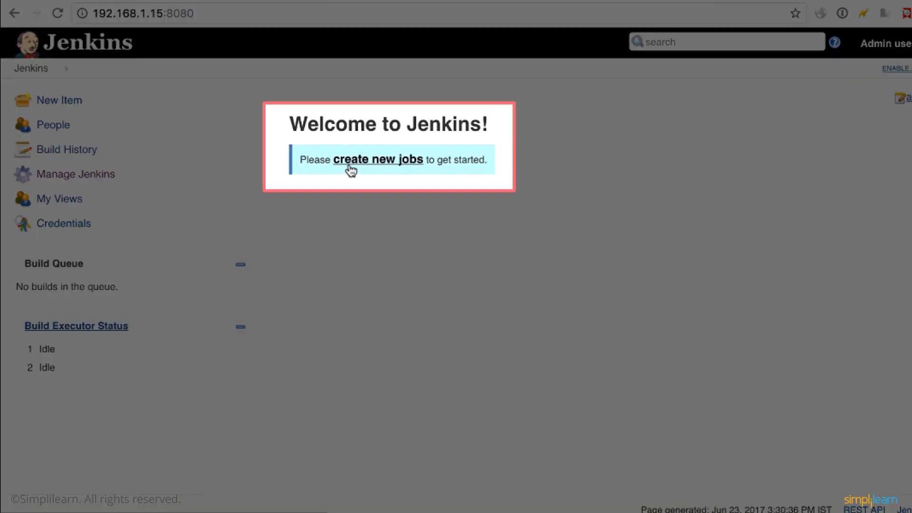
{"action": "left_click", "coordinate": [349, 167]}
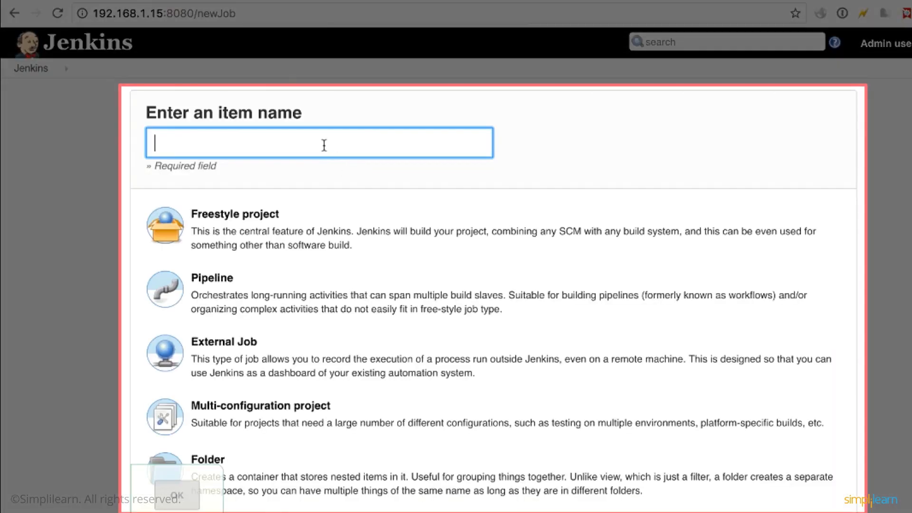
{"action": "type", "text": "Sample H"}
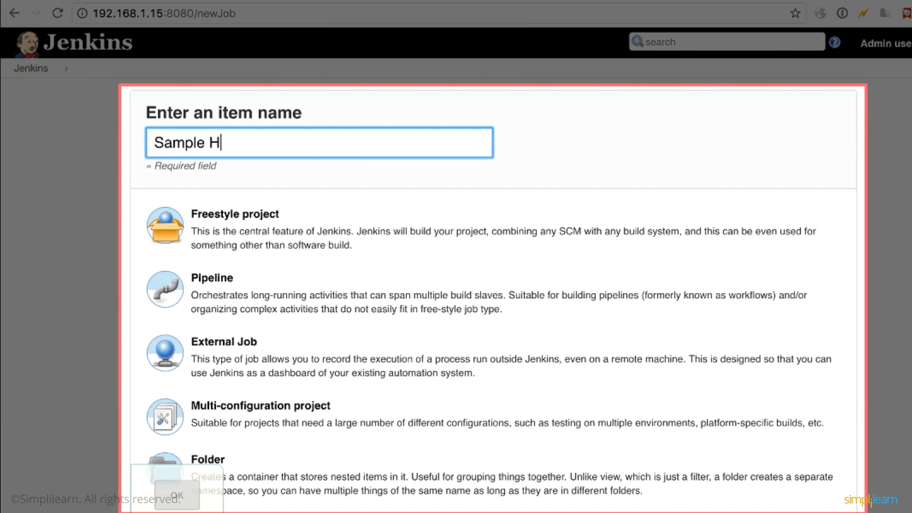
{"action": "type", "text": "ello world"}
{"action": "scroll", "coordinate": [311, 187], "scroll_direction": "down", "scroll_amount": 1}
{"action": "left_click", "coordinate": [312, 190]}
{"action": "scroll", "coordinate": [295, 209], "scroll_direction": "down", "scroll_amount": 4}
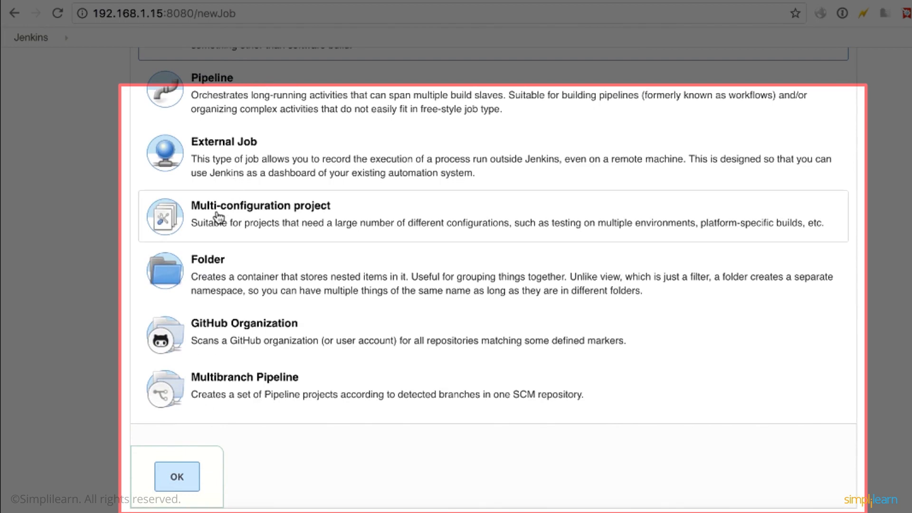
{"action": "scroll", "coordinate": [209, 219], "scroll_direction": "up", "scroll_amount": 6}
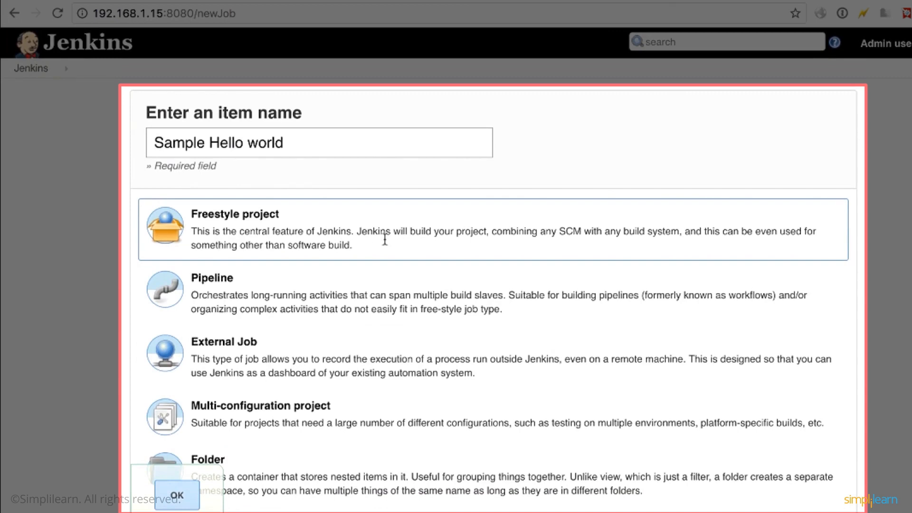
{"action": "scroll", "coordinate": [385, 239], "scroll_direction": "down", "scroll_amount": 3}
{"action": "scroll", "coordinate": [385, 239], "scroll_direction": "up", "scroll_amount": 3}
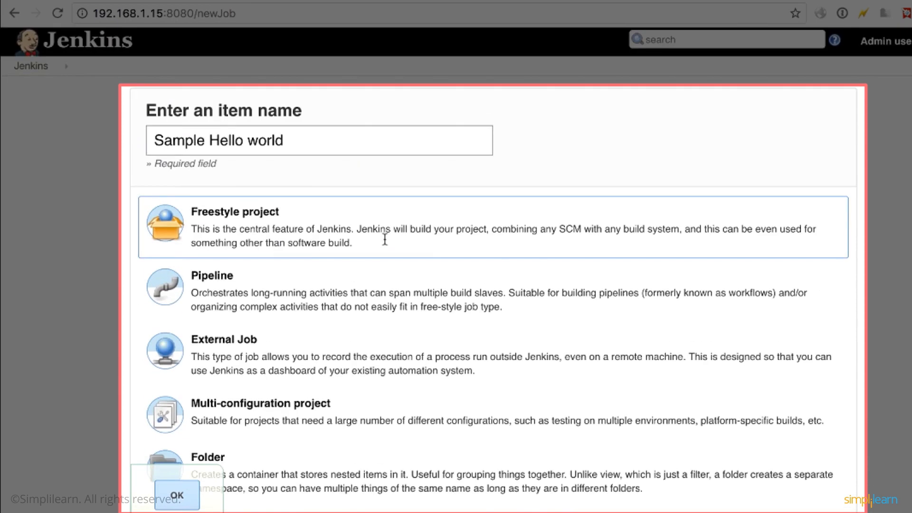
{"action": "left_click", "coordinate": [176, 495]}
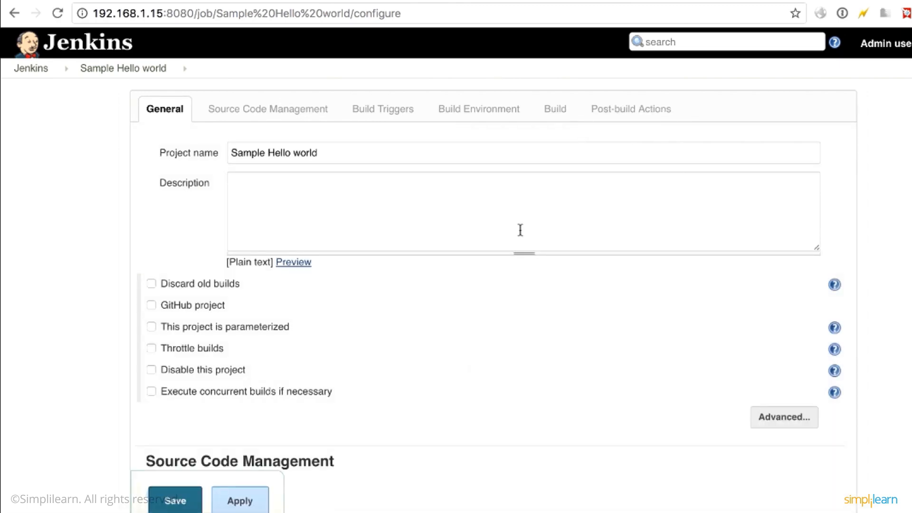
Add an Execute shell build step with the command hostname to the project and save its configuration.
{"action": "scroll", "coordinate": [435, 309], "scroll_direction": "down", "scroll_amount": 10}
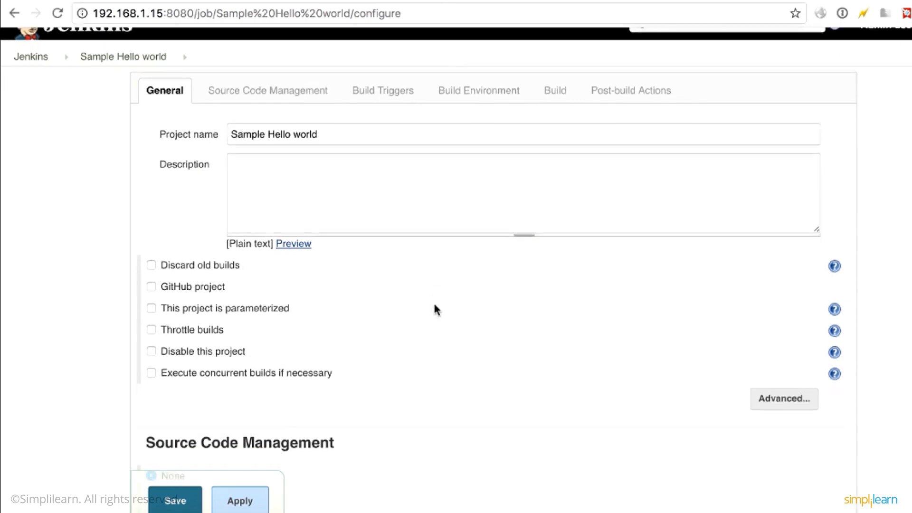
{"action": "scroll", "coordinate": [435, 310], "scroll_direction": "down", "scroll_amount": 2}
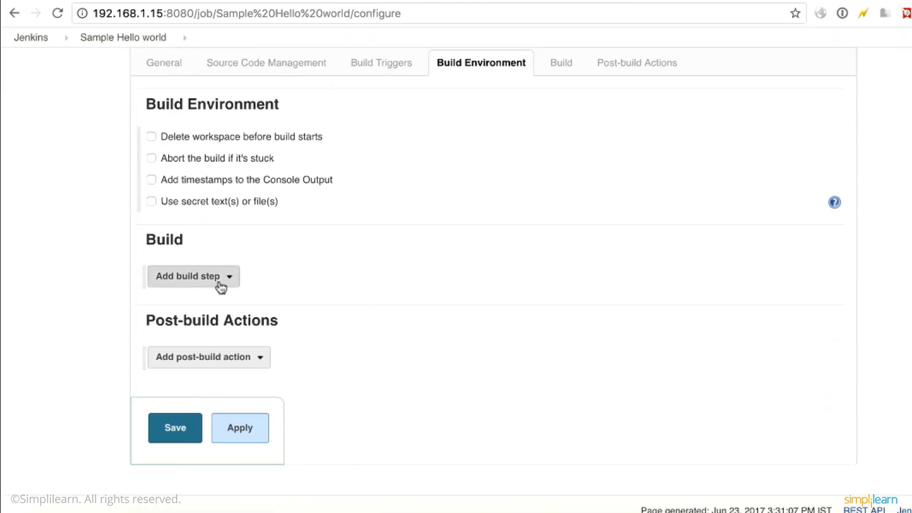
{"action": "left_click", "coordinate": [228, 282]}
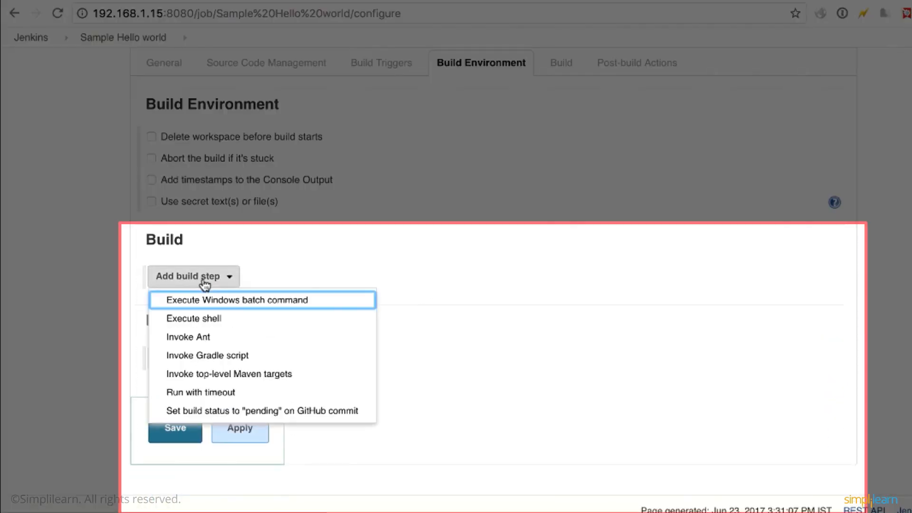
{"action": "left_click", "coordinate": [205, 319]}
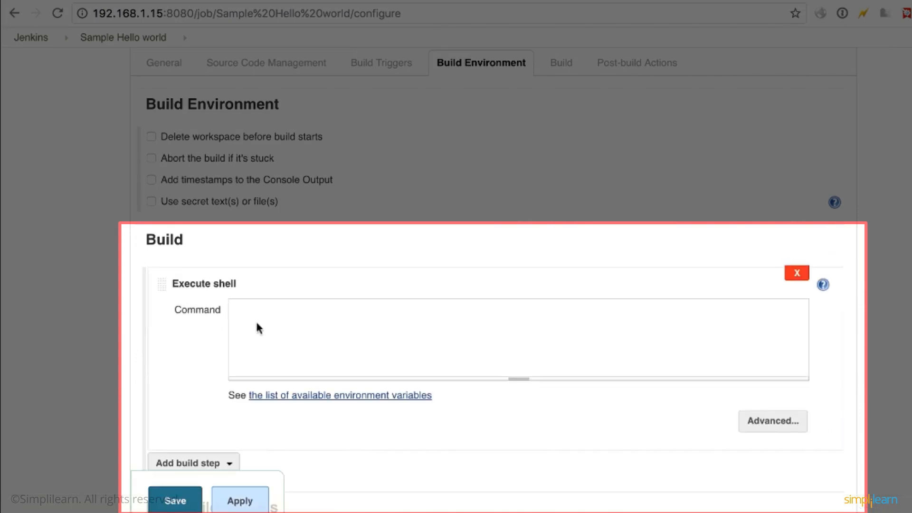
{"action": "type", "text": "hostname"}
{"action": "left_click", "coordinate": [176, 503]}
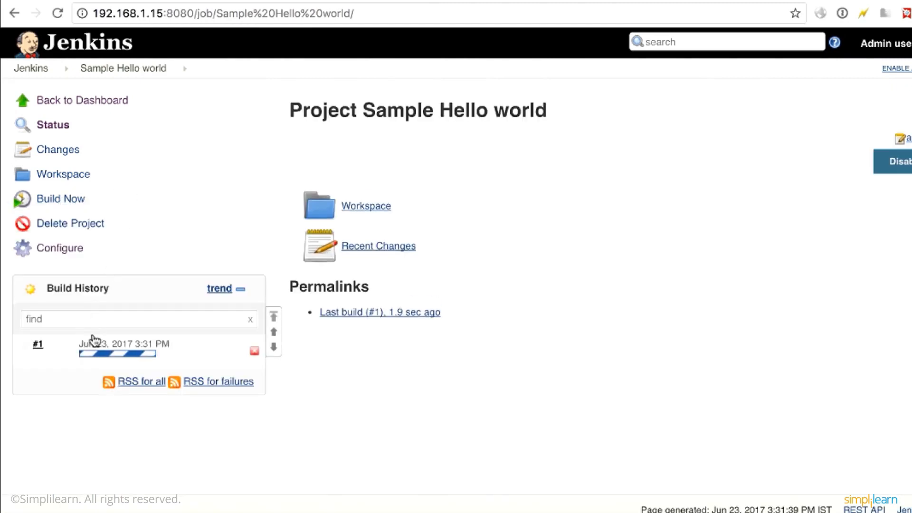
Examine the hostname command's output in the console log of build #1 and return to the Jenkins dashboard.
{"action": "left_click", "coordinate": [93, 354]}
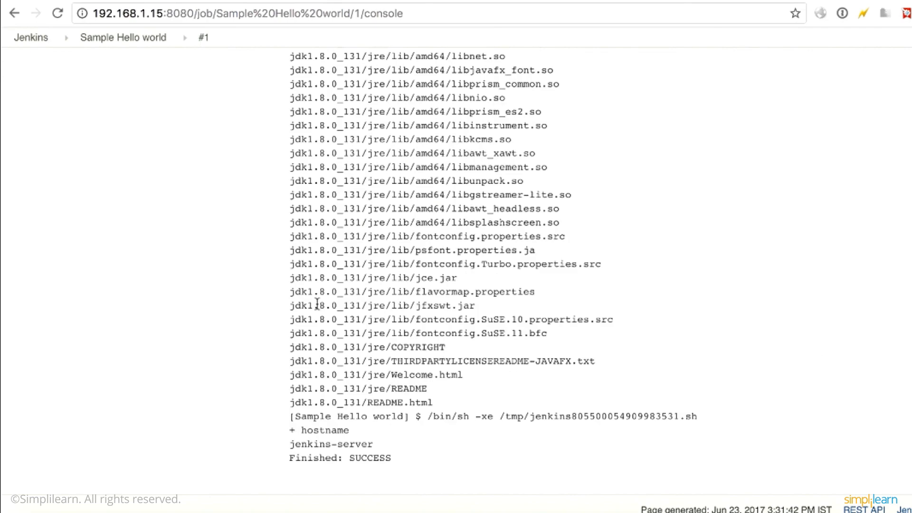
{"action": "double_click", "coordinate": [317, 429]}
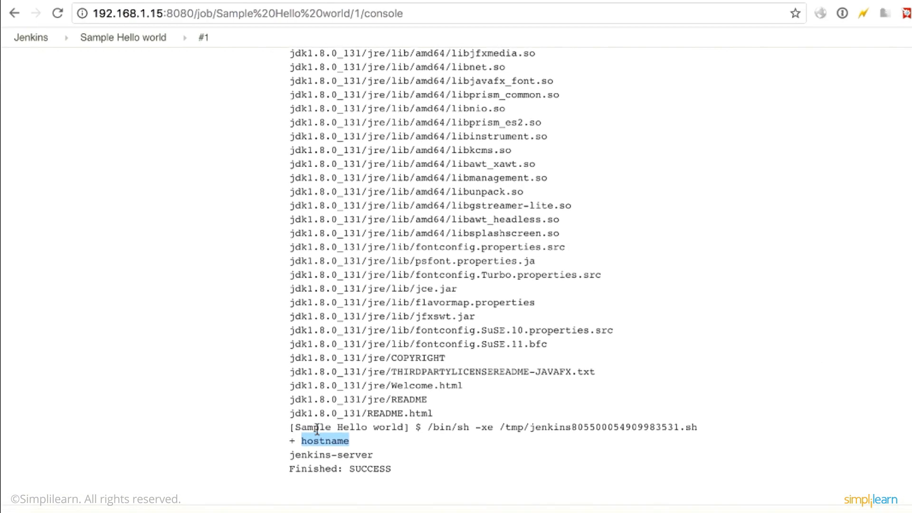
{"action": "left_click_drag", "start_coordinate": [293, 452], "coordinate": [377, 449]}
{"action": "left_click", "coordinate": [379, 450]}
{"action": "scroll", "coordinate": [365, 297], "scroll_direction": "up", "scroll_amount": 15}
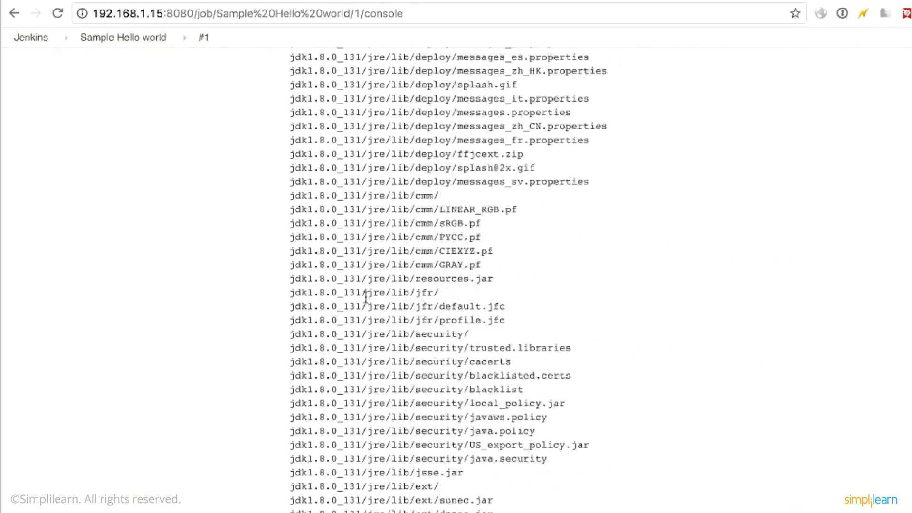
{"action": "left_click", "coordinate": [119, 38]}
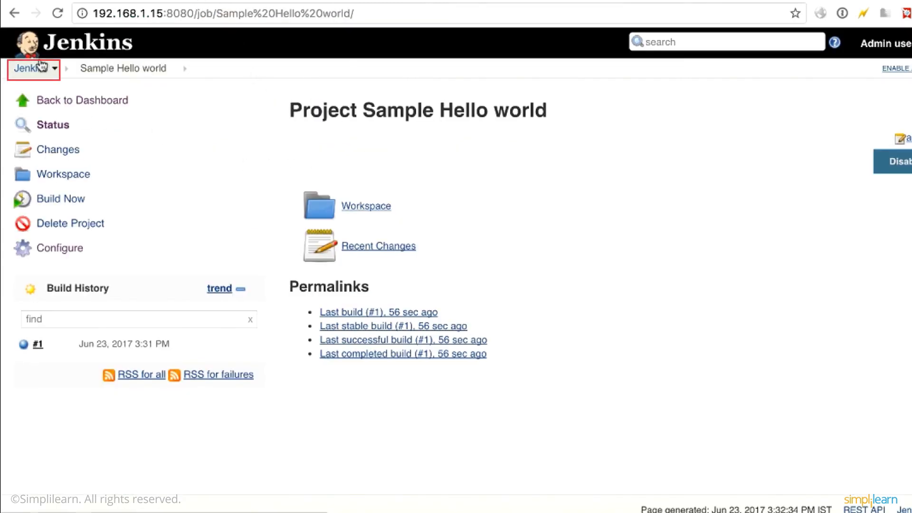
{"action": "left_click", "coordinate": [32, 68]}
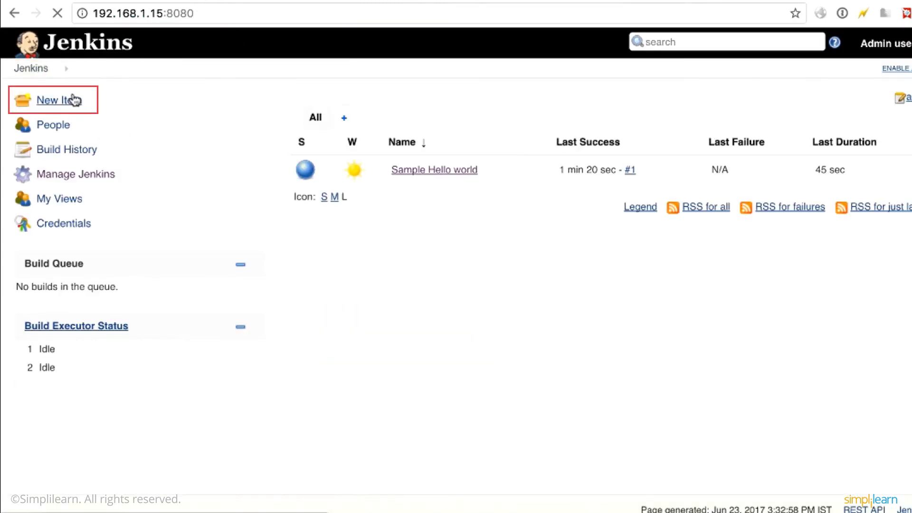
Create a new Freestyle project named "Sample Clone Project" from the Jenkins dashboard.
{"action": "left_click", "coordinate": [73, 100]}
{"action": "type", "text": "Sample Clone "}
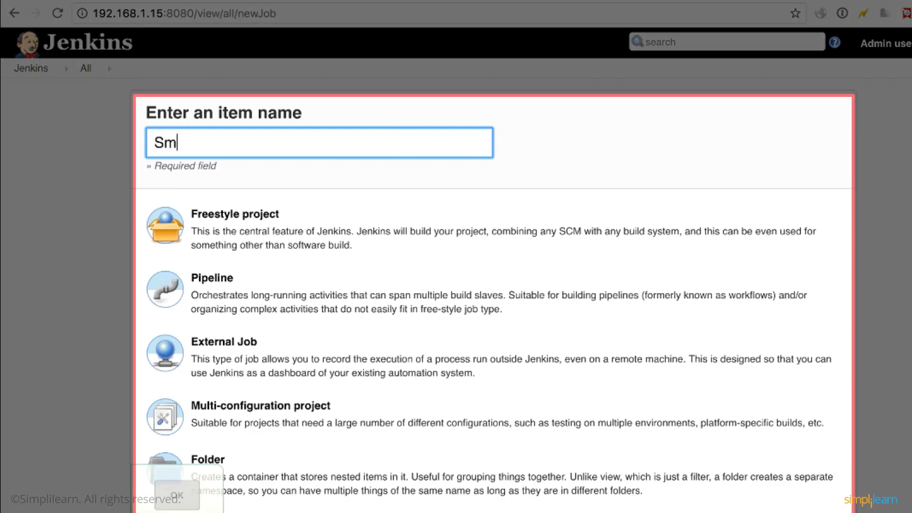
{"action": "type", "text": "RP"}
{"action": "key", "text": "BackSpace"}
{"action": "key", "text": "BackSpace"}
{"action": "type", "text": "Project"}
{"action": "left_click", "coordinate": [343, 202]}
{"action": "left_click", "coordinate": [177, 495]}
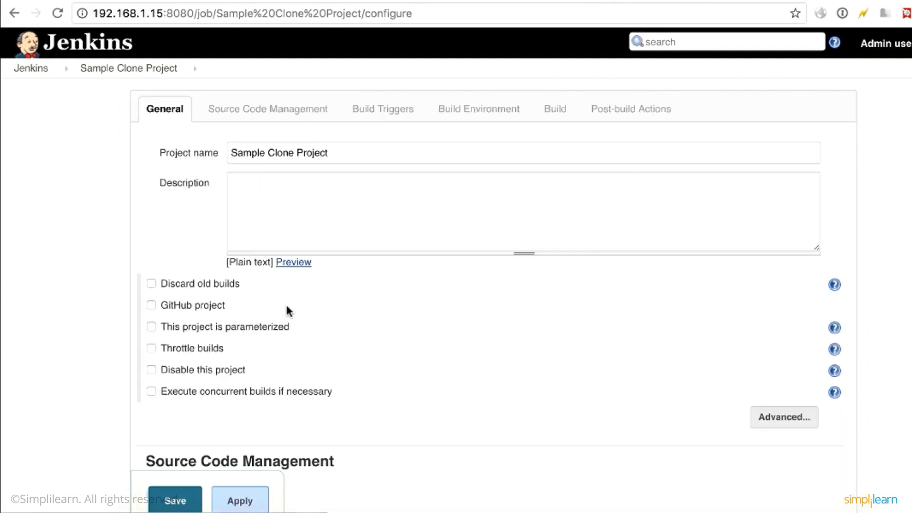
Select Git as the project's source code management and copy the HTTPS clone URL of GitHub's githubtraining/hellogitworld repository.
{"action": "scroll", "coordinate": [288, 311], "scroll_direction": "down", "scroll_amount": 3}
{"action": "scroll", "coordinate": [204, 346], "scroll_direction": "down", "scroll_amount": 2}
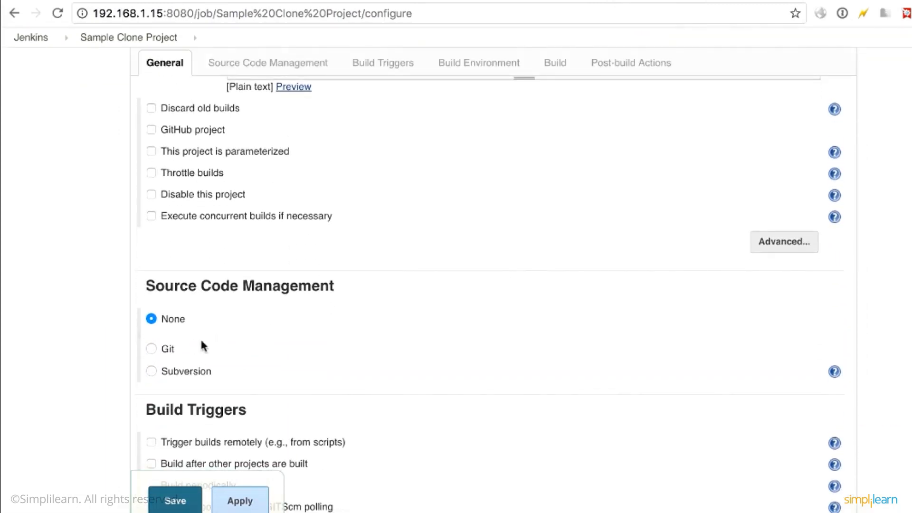
{"action": "left_click", "coordinate": [157, 343]}
{"action": "scroll", "coordinate": [399, 416], "scroll_direction": "down", "scroll_amount": 2}
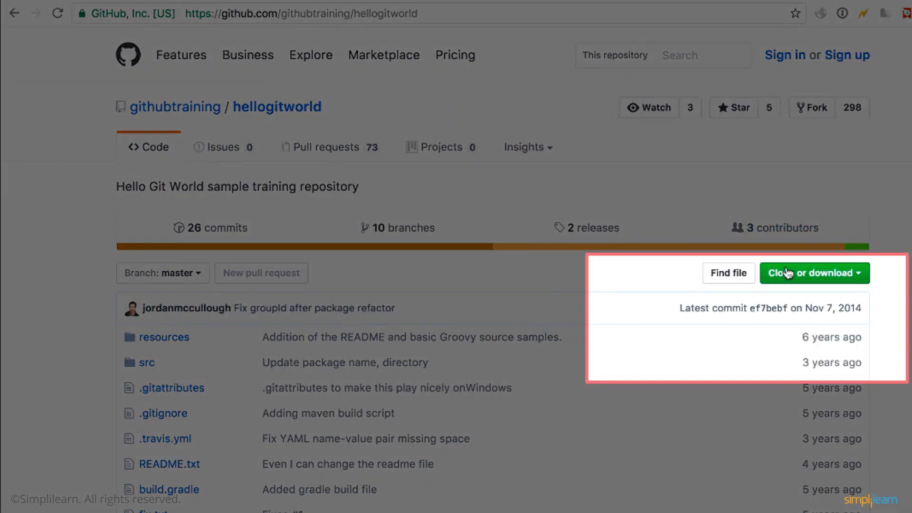
{"action": "left_click", "coordinate": [787, 273]}
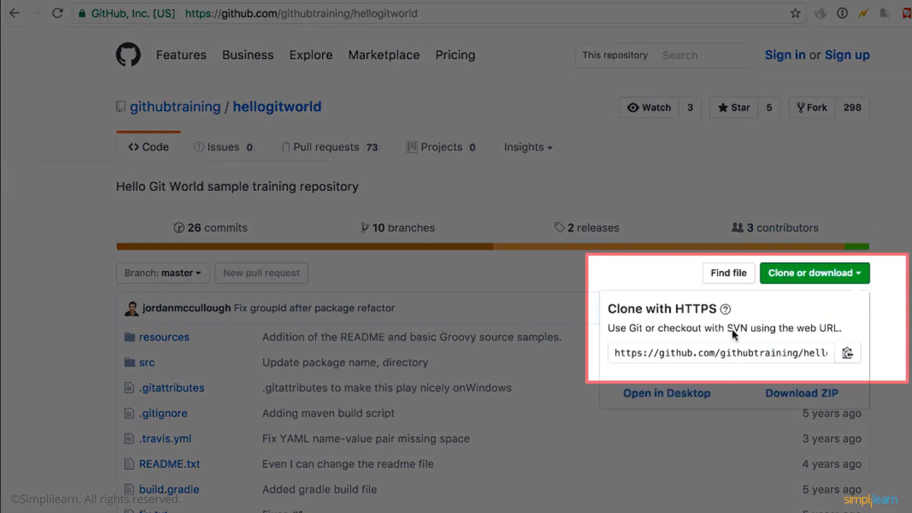
{"action": "left_click", "coordinate": [703, 354]}
{"action": "key", "text": "ctrl+c"}
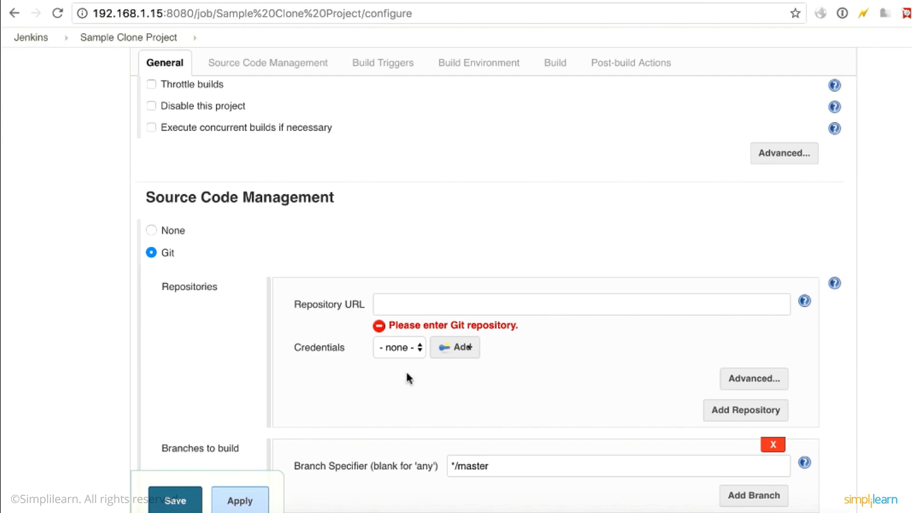
{"action": "left_click", "coordinate": [434, 311]}
{"action": "key", "text": "ctrl+v"}
{"action": "scroll", "coordinate": [512, 366], "scroll_direction": "down", "scroll_amount": 3}
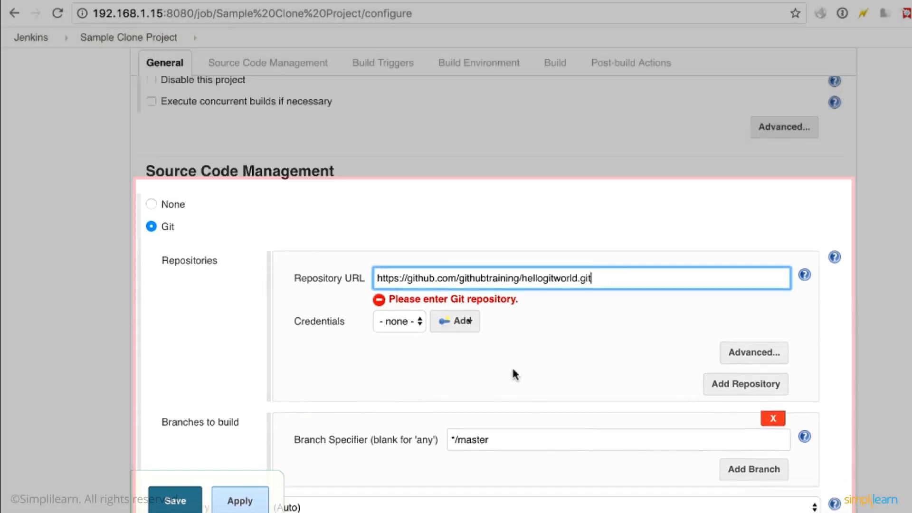
{"action": "scroll", "coordinate": [482, 292], "scroll_direction": "down", "scroll_amount": 1}
{"action": "left_click", "coordinate": [482, 292]}
{"action": "scroll", "coordinate": [466, 250], "scroll_direction": "down", "scroll_amount": 13}
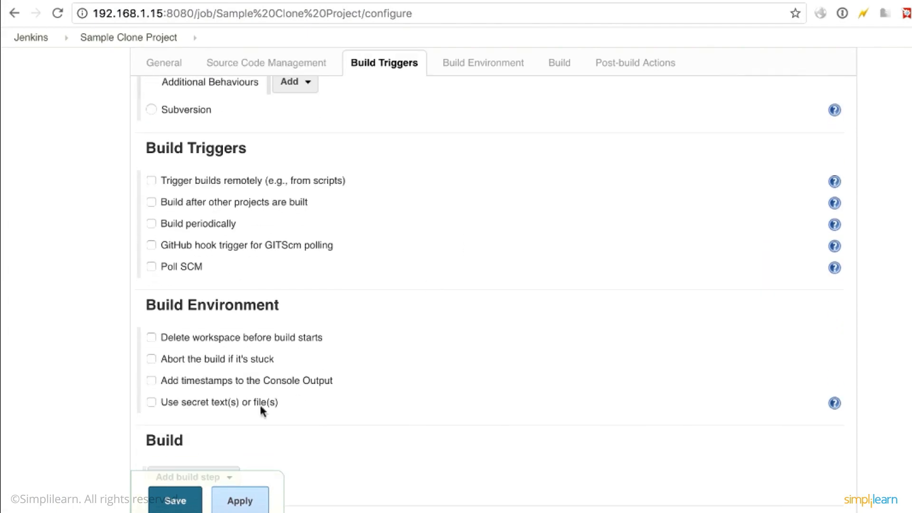
{"action": "left_click", "coordinate": [185, 504]}
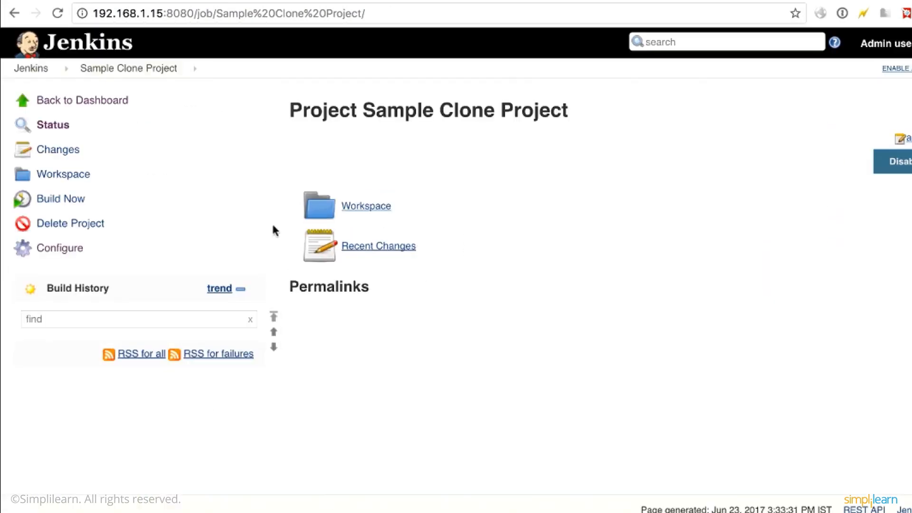
Run the Sample Clone Project build twice and reload the project page.
{"action": "left_click", "coordinate": [66, 199]}
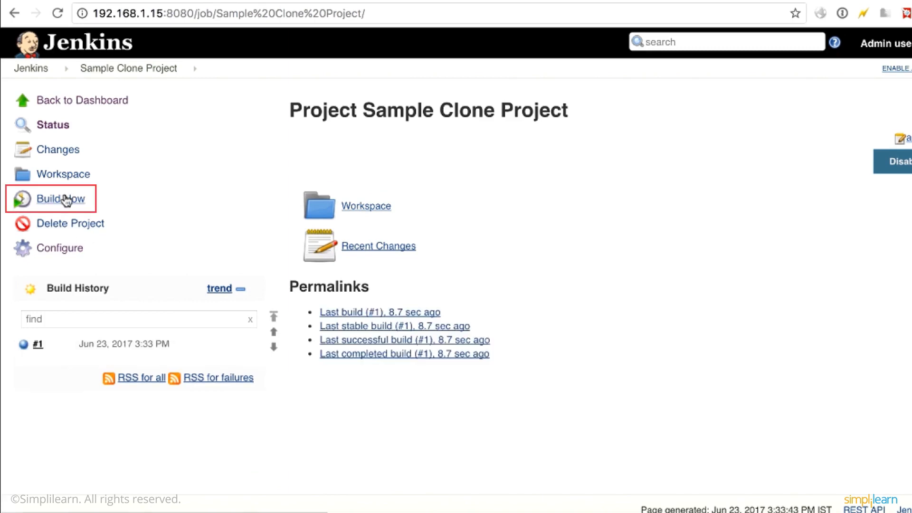
{"action": "left_click", "coordinate": [66, 200]}
{"action": "key", "text": "super+r"}
Examine the Git checkout log in the console output of build #2 and return to the Jenkins dashboard.
{"action": "left_click", "coordinate": [112, 358]}
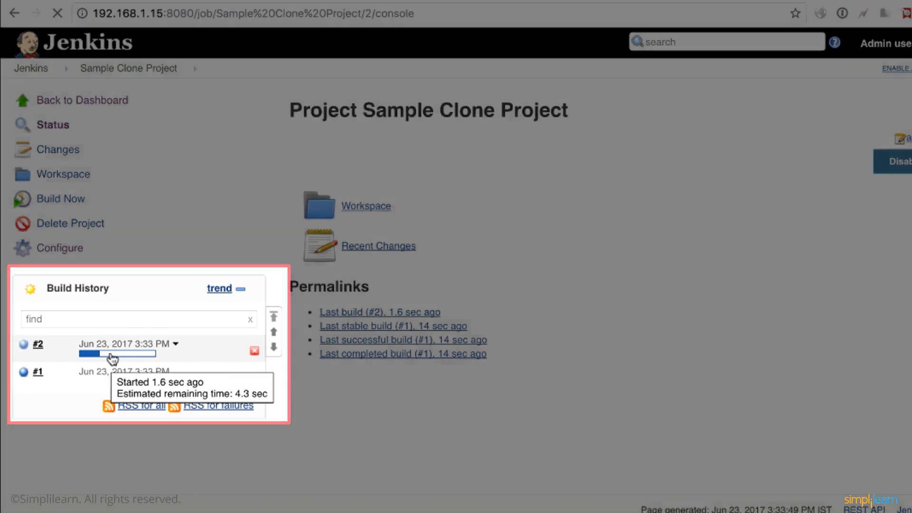
{"action": "left_click_drag", "start_coordinate": [282, 171], "coordinate": [330, 246]}
{"action": "left_click", "coordinate": [330, 246]}
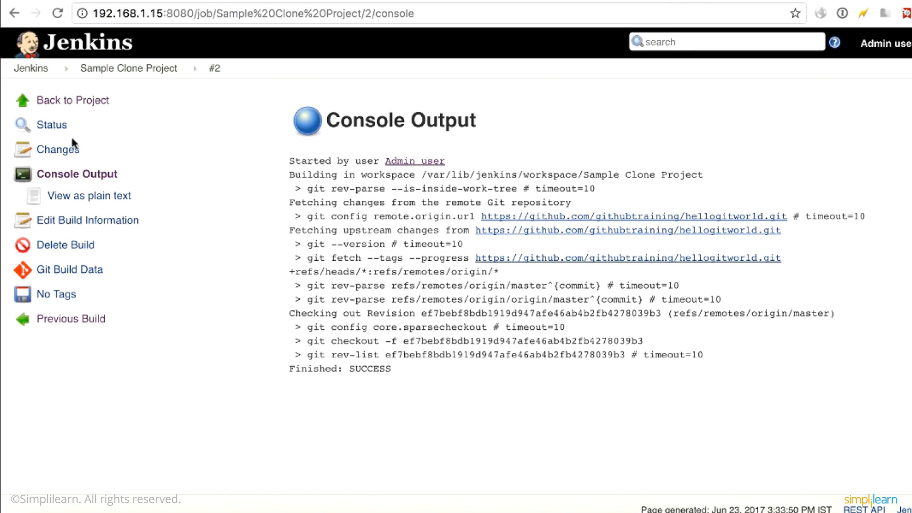
{"action": "left_click", "coordinate": [30, 70]}
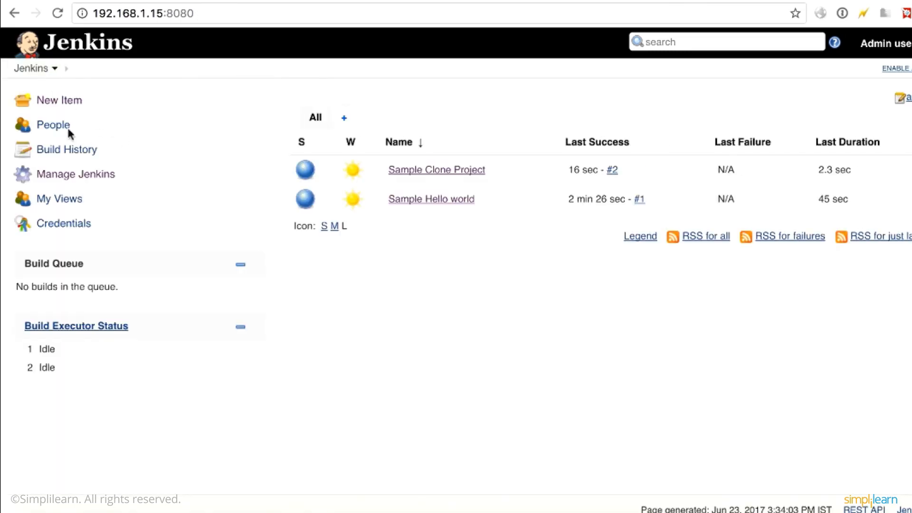
Create a new Freestyle project named "Sample Maven Build".
{"action": "left_click", "coordinate": [56, 101]}
{"action": "type", "text": "Sample Maven Build"}
{"action": "left_click", "coordinate": [317, 235]}
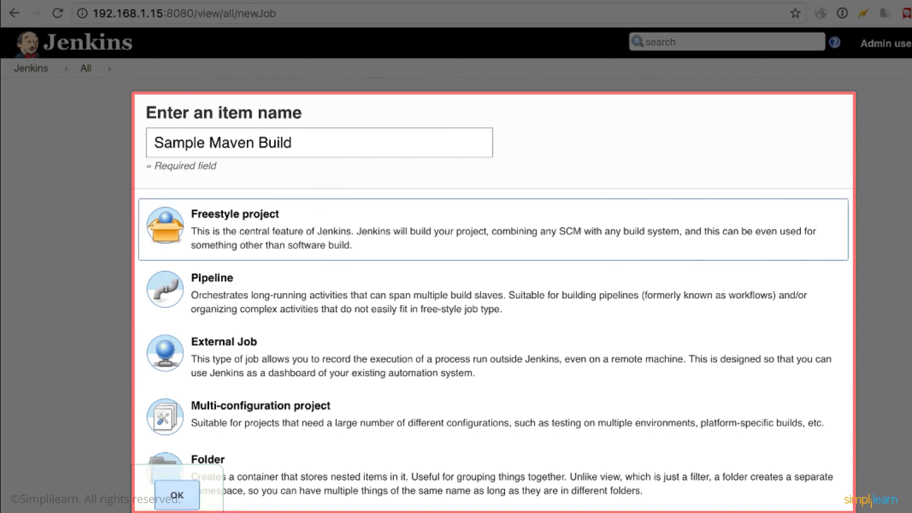
{"action": "left_click", "coordinate": [183, 497]}
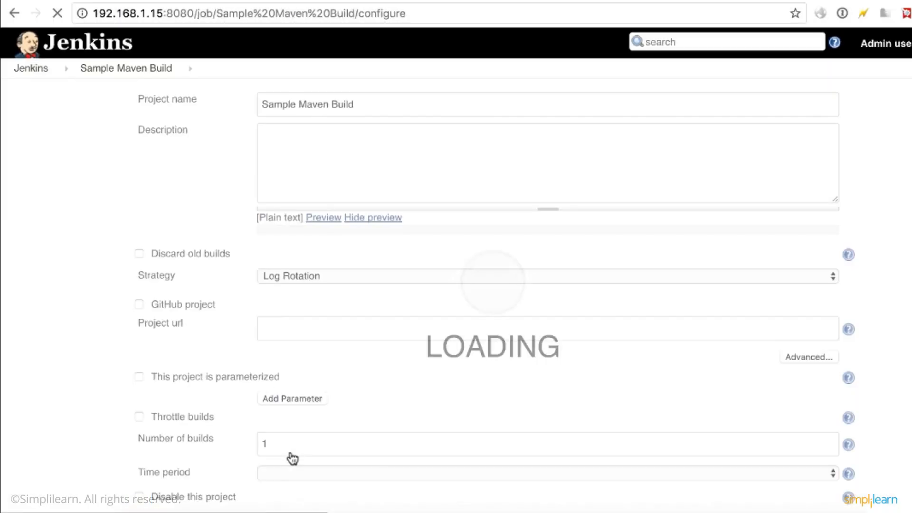
Add an Invoke top-level Maven targets build step with the goals -P pmd:pmd and the Maven version maven.
{"action": "scroll", "coordinate": [293, 459], "scroll_direction": "down", "scroll_amount": 10}
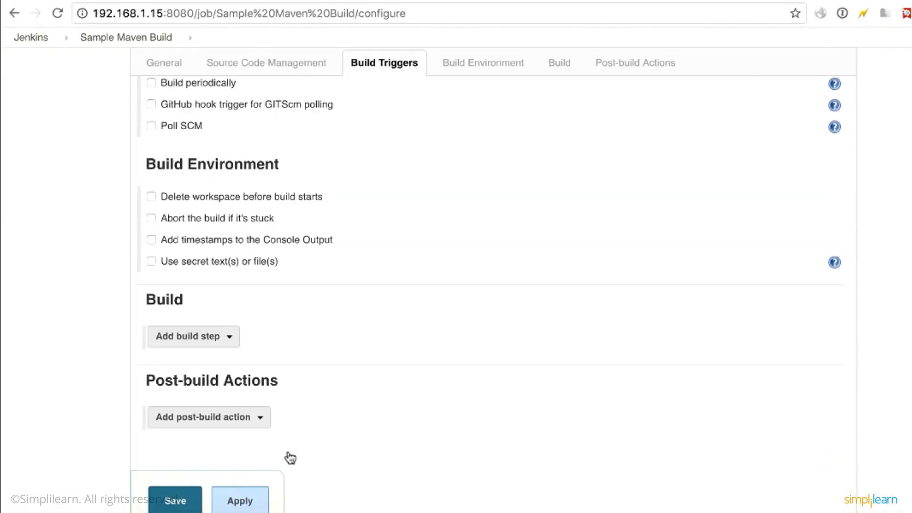
{"action": "scroll", "coordinate": [266, 418], "scroll_direction": "down", "scroll_amount": 1}
{"action": "left_click", "coordinate": [229, 341]}
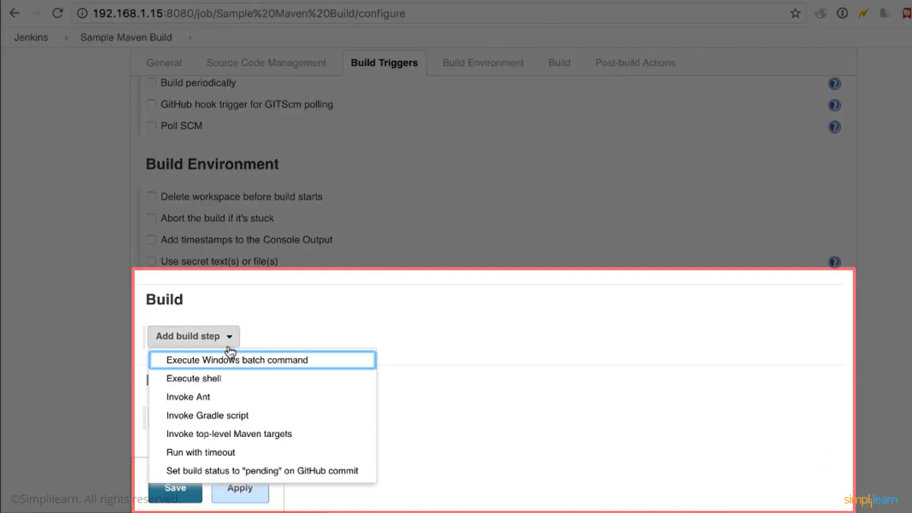
{"action": "left_click", "coordinate": [220, 434]}
{"action": "left_click", "coordinate": [270, 384]}
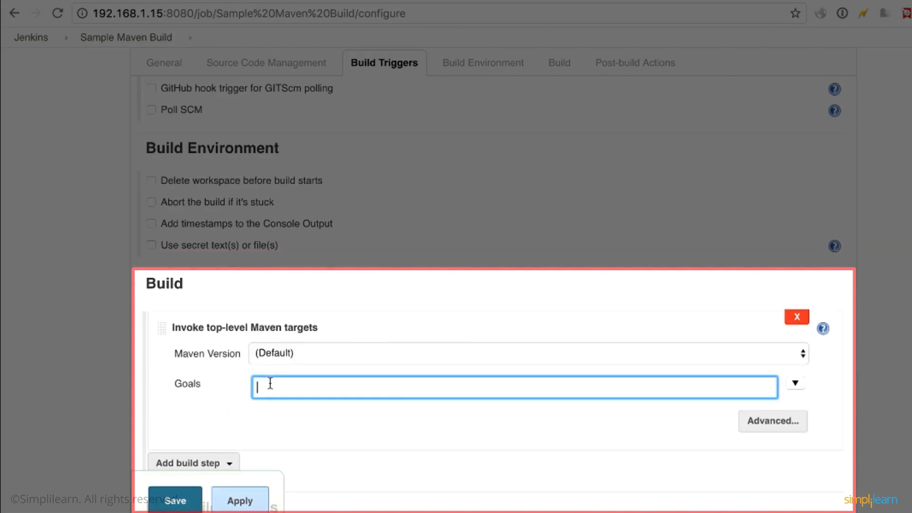
{"action": "type", "text": "-P pmd:pmd"}
{"action": "left_click", "coordinate": [273, 361]}
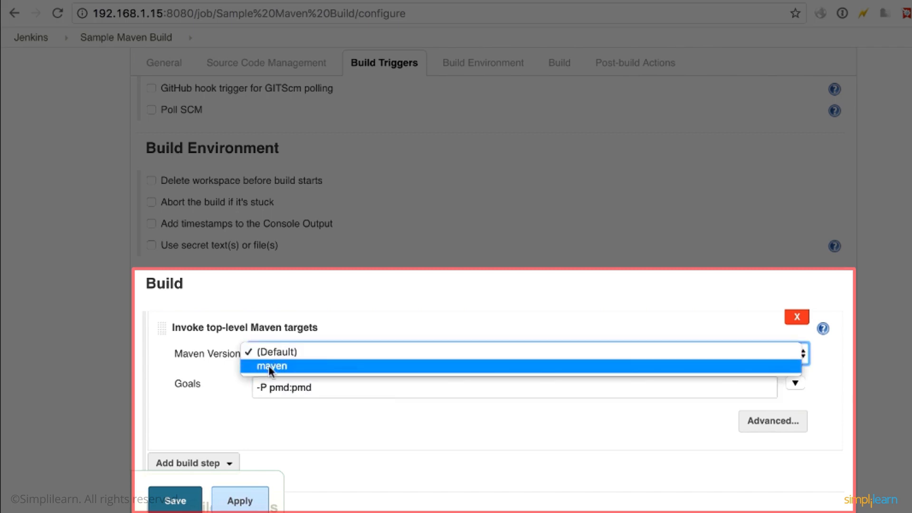
{"action": "left_click", "coordinate": [269, 366]}
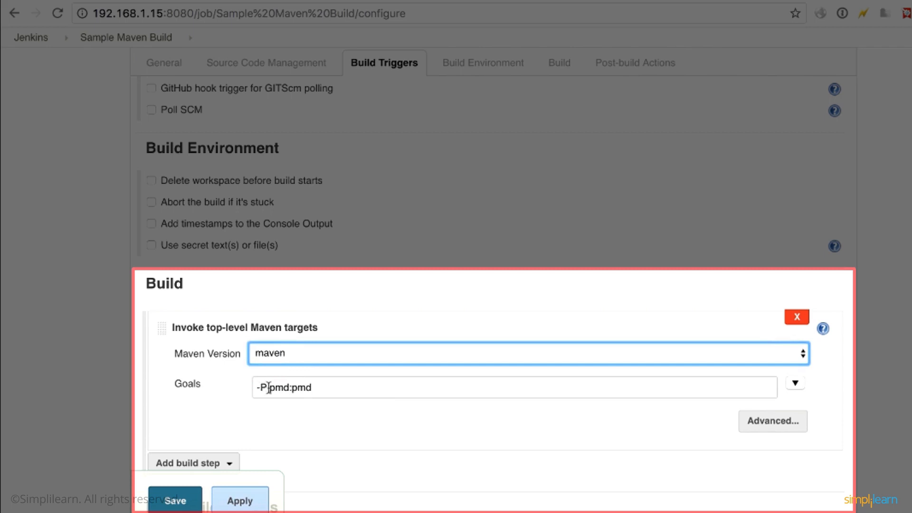
Change the Maven build step's goals to -P test, then apply and save the project configuration.
{"action": "left_click_drag", "start_coordinate": [269, 388], "coordinate": [360, 388]}
{"action": "type", "text": "test"}
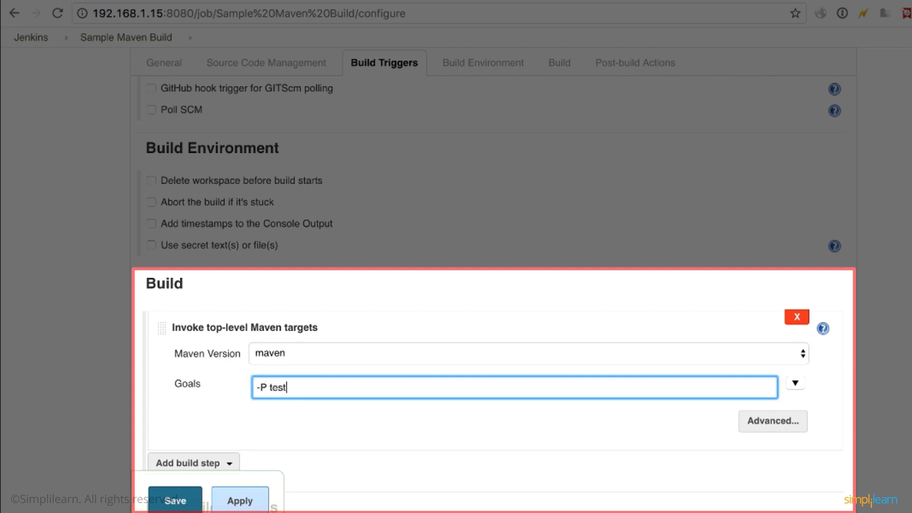
{"action": "scroll", "coordinate": [294, 412], "scroll_direction": "down", "scroll_amount": 3}
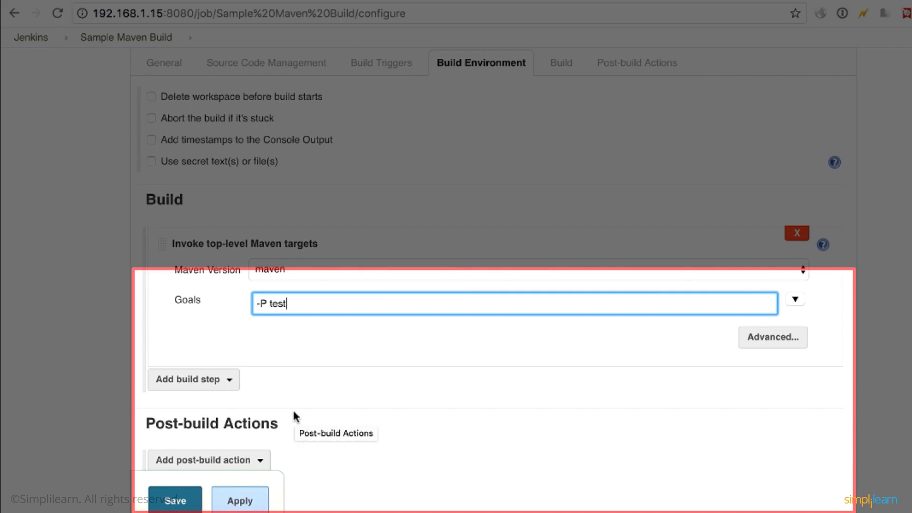
{"action": "left_click", "coordinate": [226, 505]}
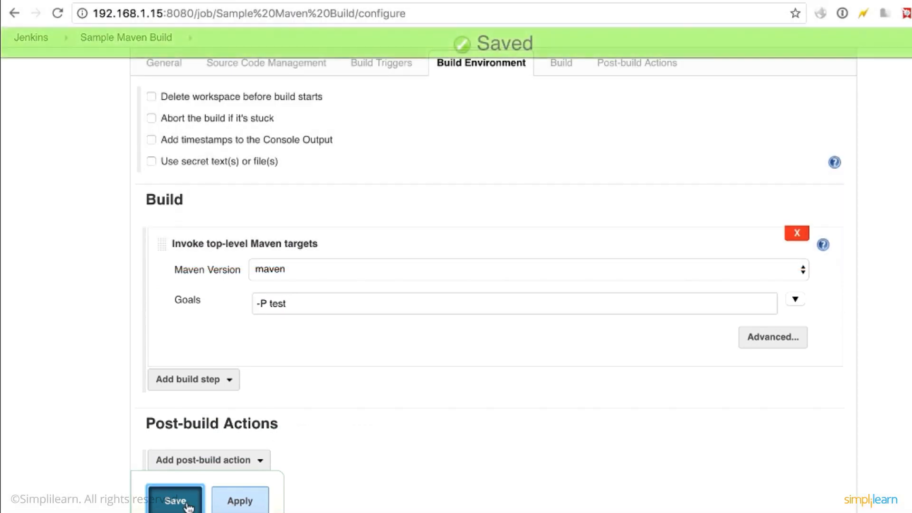
{"action": "left_click", "coordinate": [175, 501]}
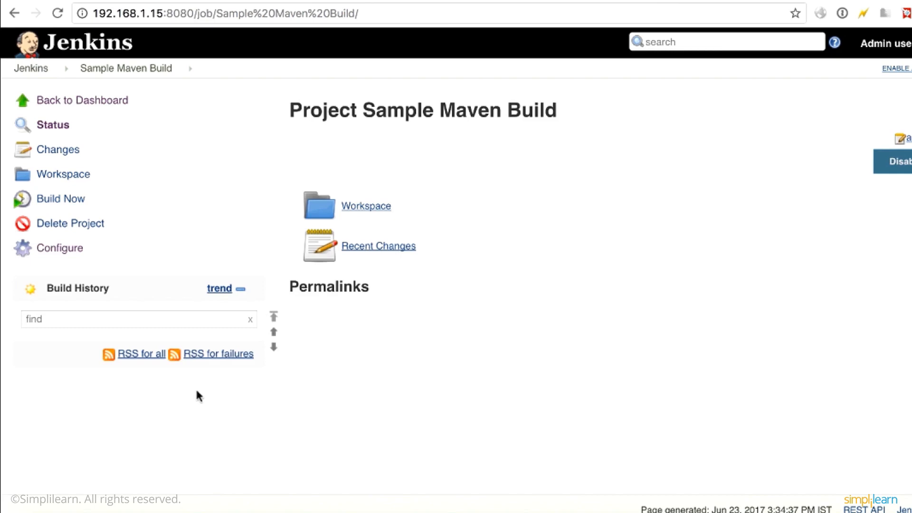